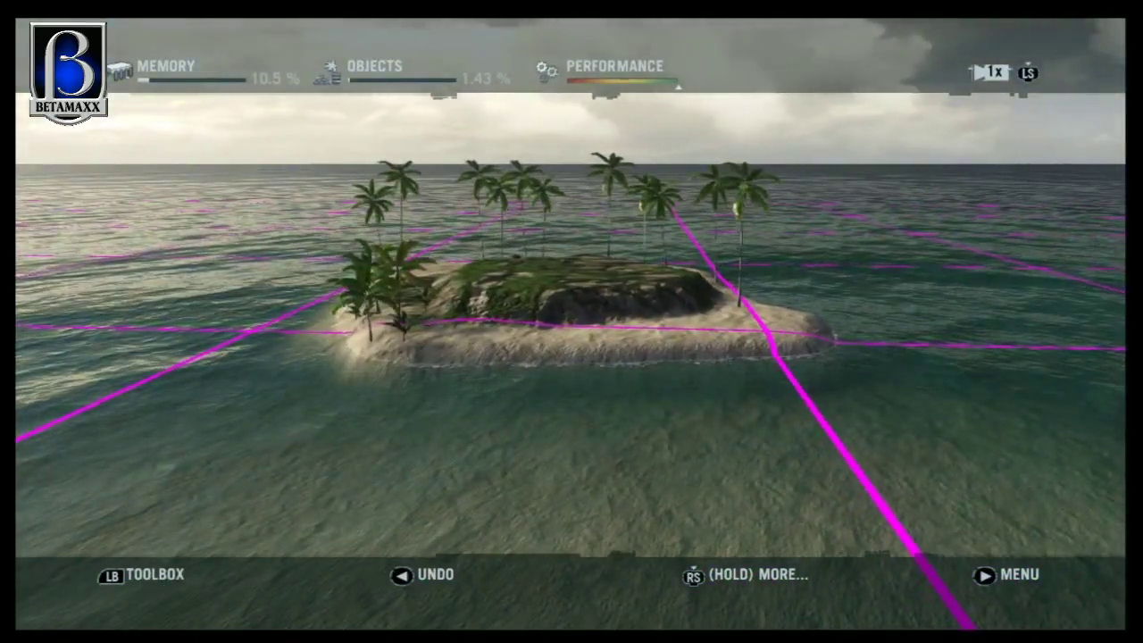
Activate the Flatten terrain tool and set its brush radius to 7
key(LB)
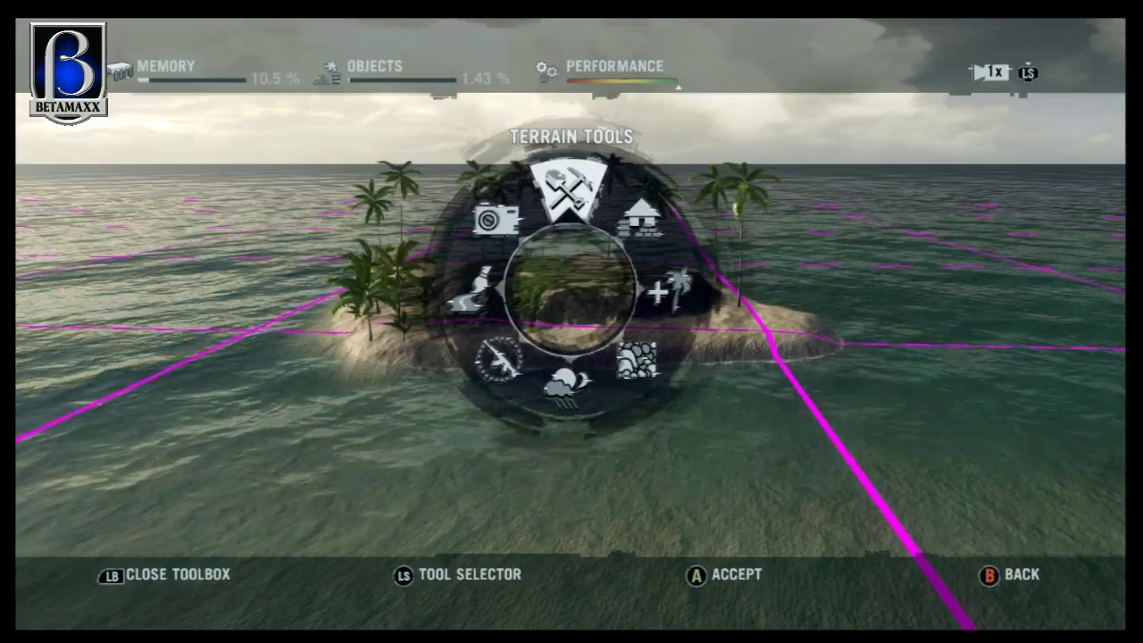
key(a)
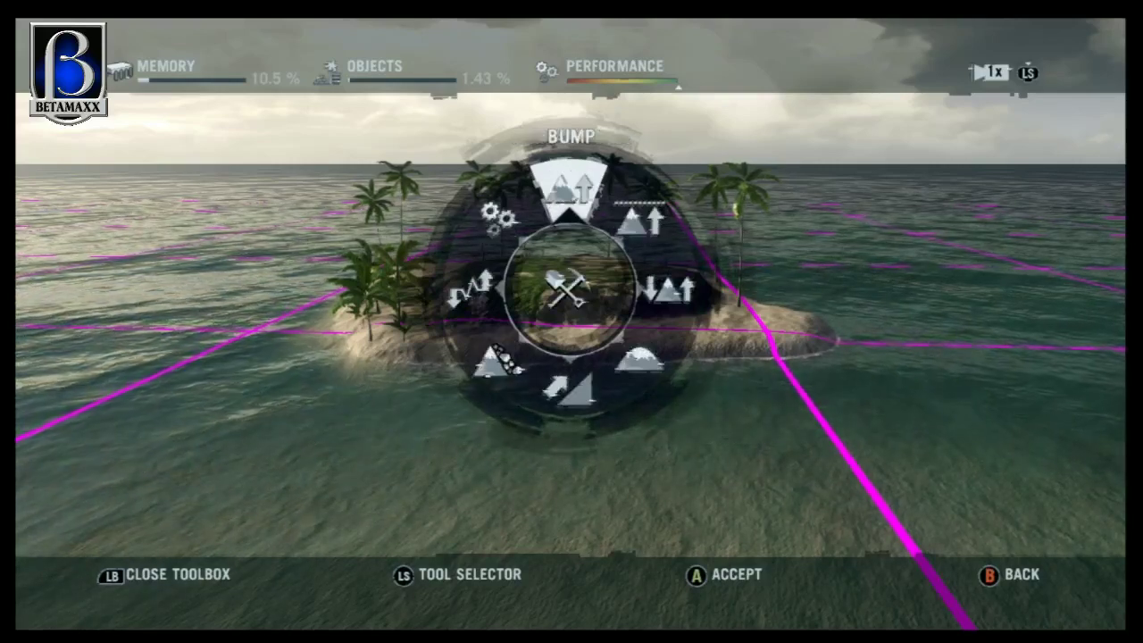
key(Right)
key(a)
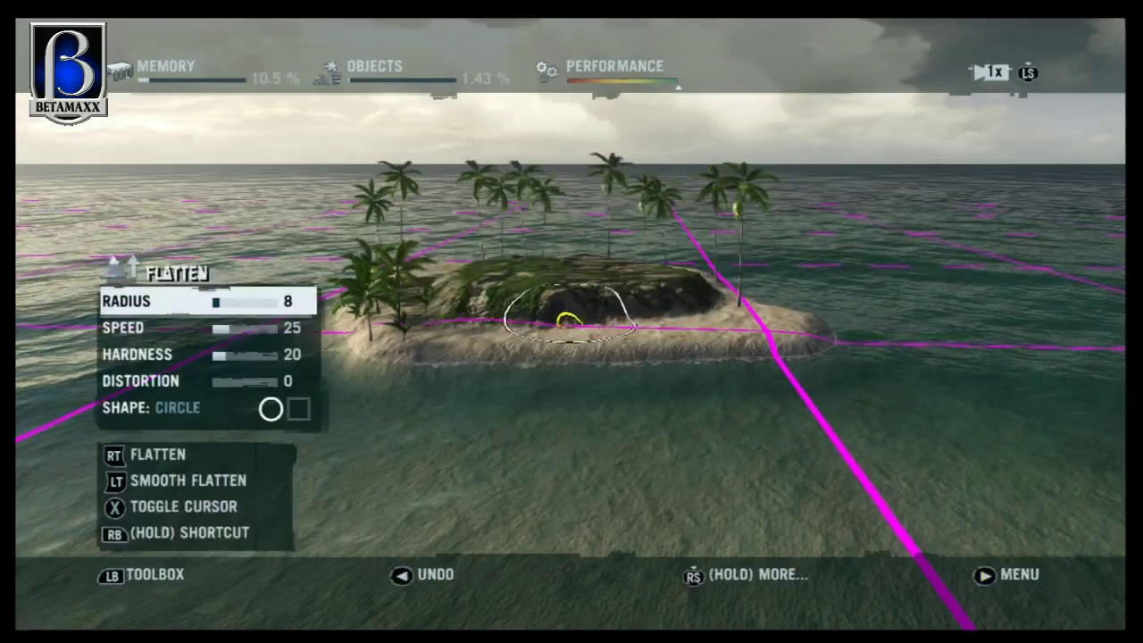
key(Down)
key(Right)
key(Up)
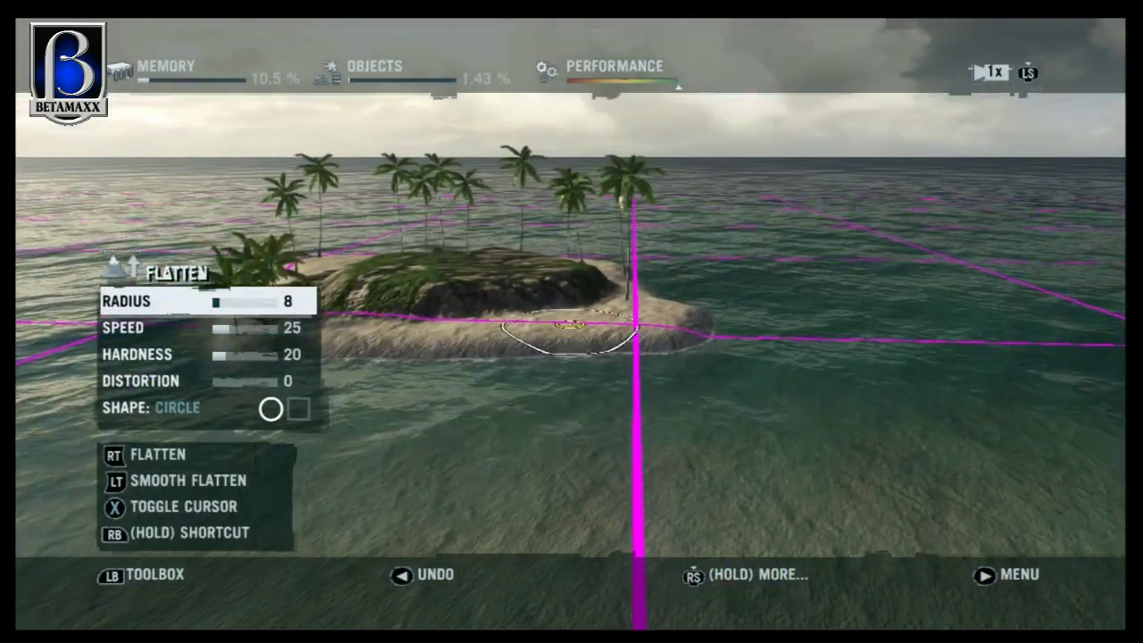
key(Left)
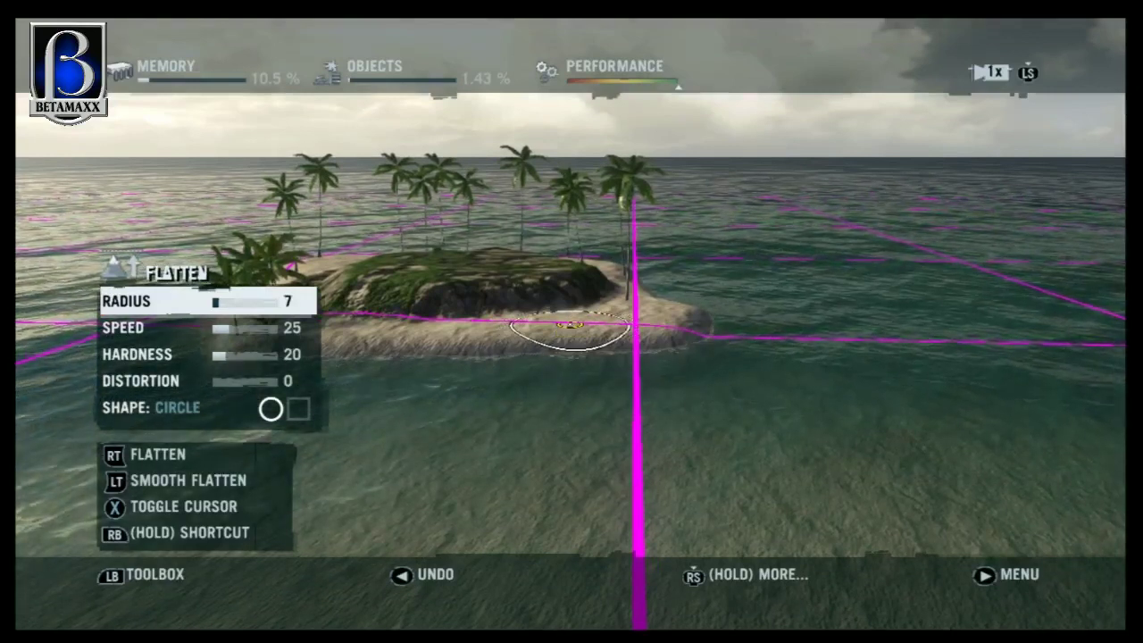
Flatten the shallow water beside the island into a sand platform around a pool and set the brush radius to 8
click(570, 325)
mouse_move(569, 326)
mouse_down()
mouse_move(583, 352)
mouse_move(602, 353)
mouse_move(604, 419)
mouse_move(533, 506)
mouse_move(583, 384)
mouse_move(587, 518)
mouse_move(382, 441)
mouse_move(268, 429)
mouse_move(242, 441)
mouse_move(285, 427)
mouse_move(283, 406)
mouse_move(321, 344)
mouse_move(375, 304)
mouse_move(398, 260)
mouse_move(462, 225)
mouse_move(504, 221)
mouse_move(418, 287)
mouse_move(388, 337)
mouse_move(434, 413)
mouse_move(669, 420)
mouse_move(842, 395)
mouse_move(727, 383)
mouse_move(745, 357)
mouse_move(676, 391)
mouse_move(612, 370)
mouse_move(506, 395)
mouse_move(390, 377)
mouse_move(681, 375)
mouse_move(737, 323)
mouse_move(750, 377)
mouse_move(559, 377)
mouse_move(385, 351)
mouse_move(458, 324)
mouse_move(446, 365)
mouse_move(421, 319)
mouse_move(391, 343)
mouse_up()
key(Right)
key(Right)
key(Right)
key(Right)
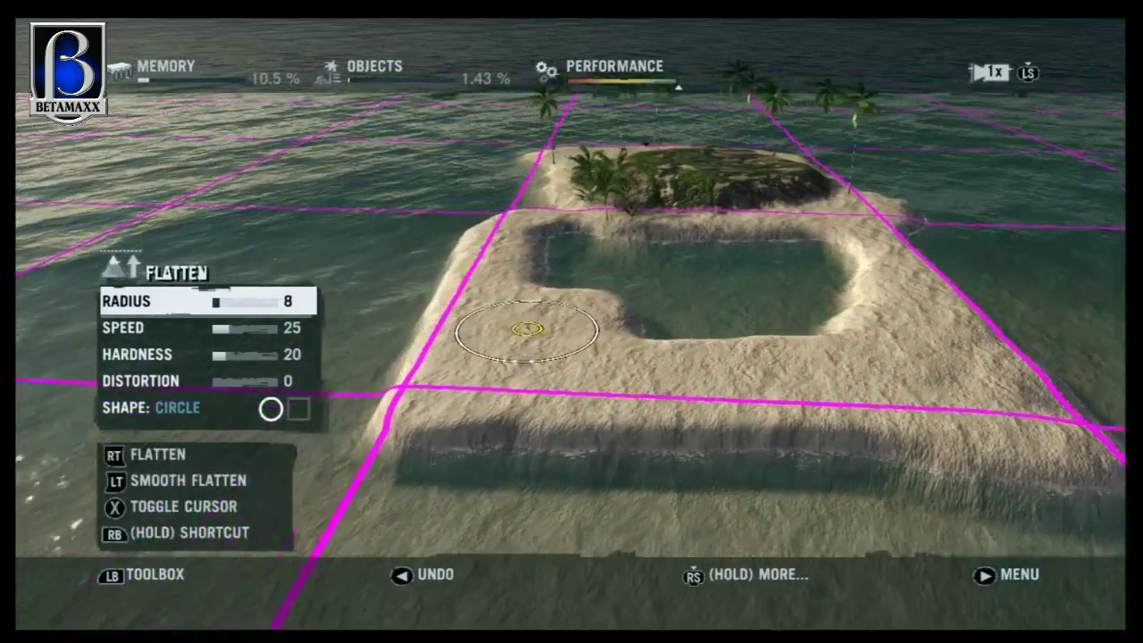
Fill the remaining pool in the sand platform with the Flatten brush and enlarge the brush radius to 23
mouse_move(728, 333)
mouse_down()
mouse_move(826, 340)
mouse_move(842, 299)
mouse_move(794, 245)
mouse_move(851, 242)
mouse_move(860, 273)
mouse_move(740, 275)
mouse_move(657, 295)
mouse_move(555, 280)
mouse_move(553, 239)
mouse_move(603, 230)
mouse_move(669, 245)
mouse_move(639, 268)
mouse_move(612, 244)
mouse_move(574, 288)
mouse_move(583, 383)
mouse_move(625, 487)
mouse_move(601, 290)
mouse_up()
key(Right)
key(Right)
key(Right)
key(Right)
key(Right)
key(Right)
key(Right)
key(Right)
key(Right)
key(Right)
key(Right)
key(Right)
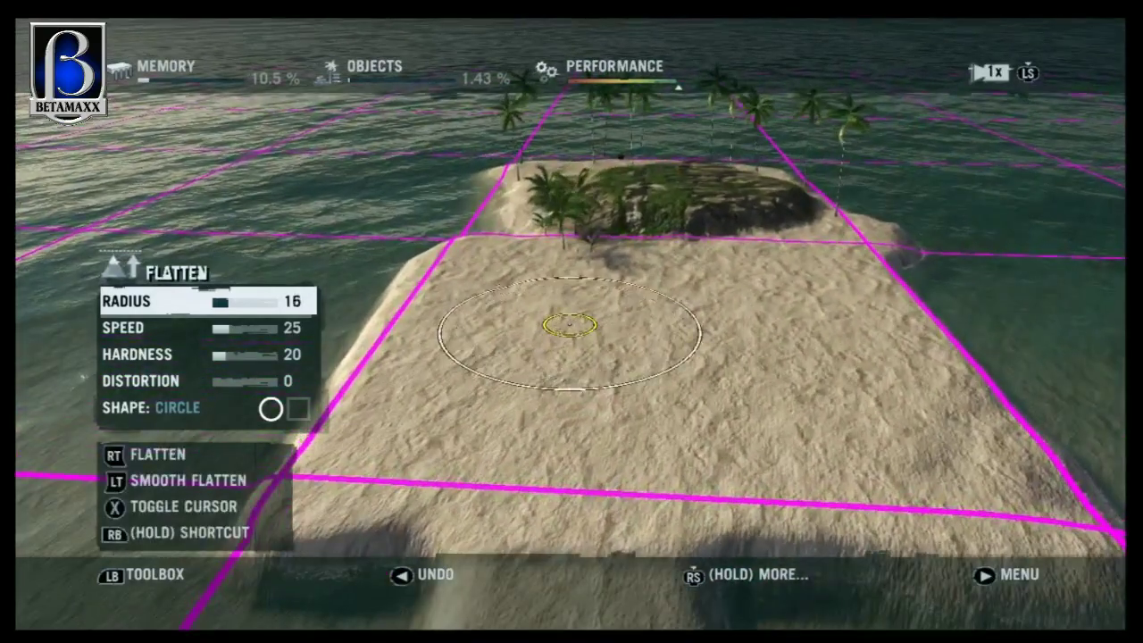
Change the Flatten brush shape from circle to square
key(Down)
key(Down)
key(Down)
key(Down)
key(Right)
key(Left)
key(Right)
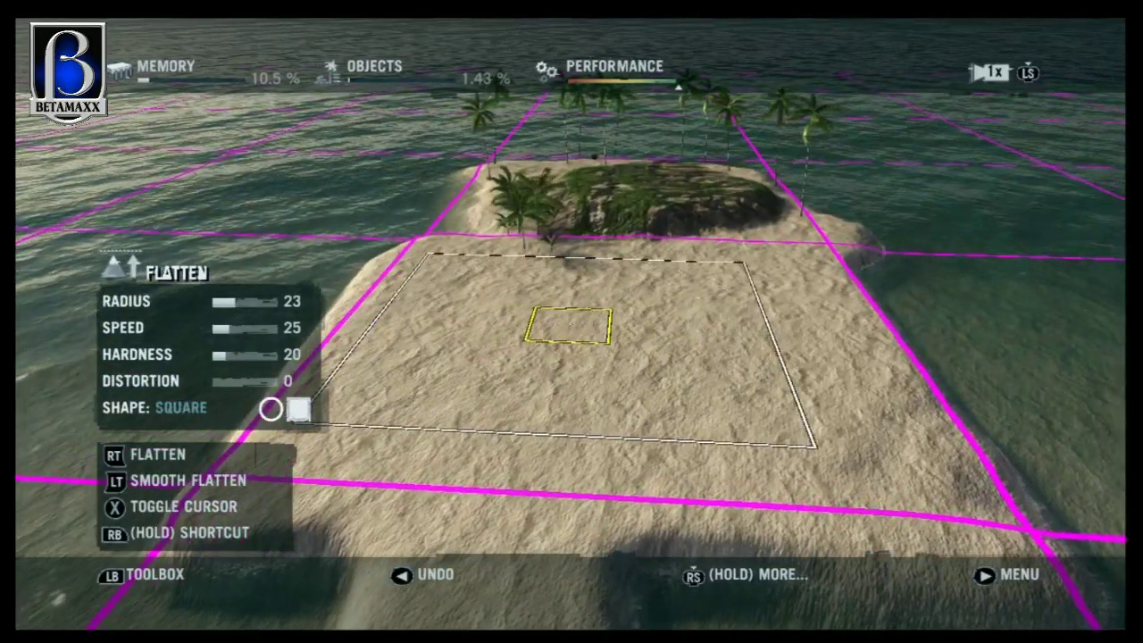
Increase the square Flatten brush radius to 32
key(Up)
key(Up)
key(Up)
key(Up)
key(Right)
key(Right)
key(Right)
key(Right)
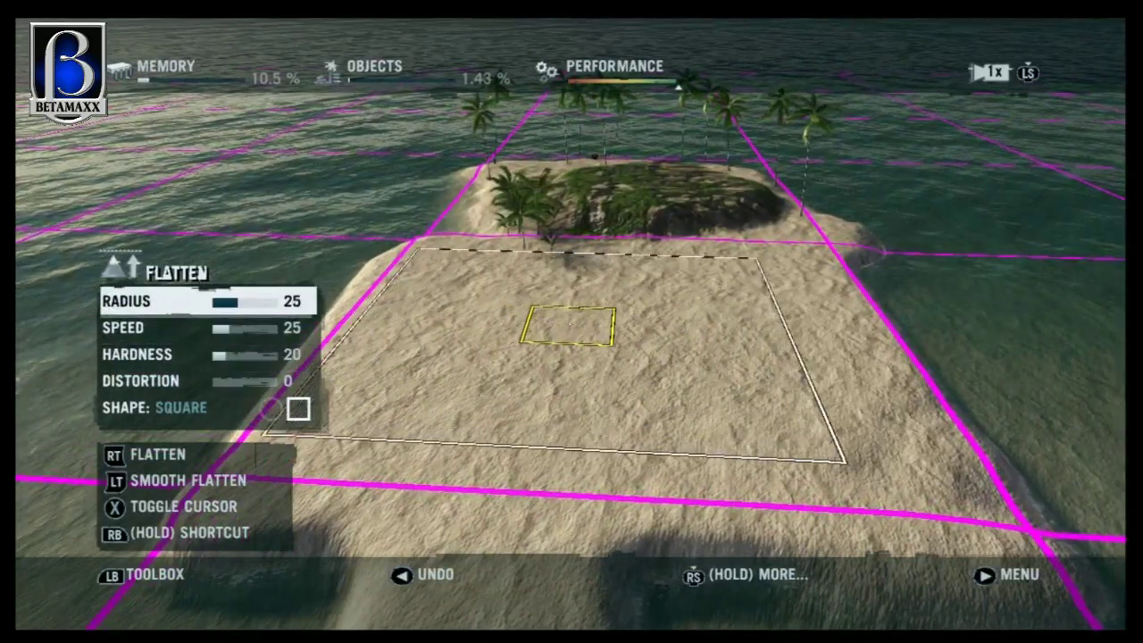
key(Right)
key(Right)
key(Right)
key(Right)
key(Right)
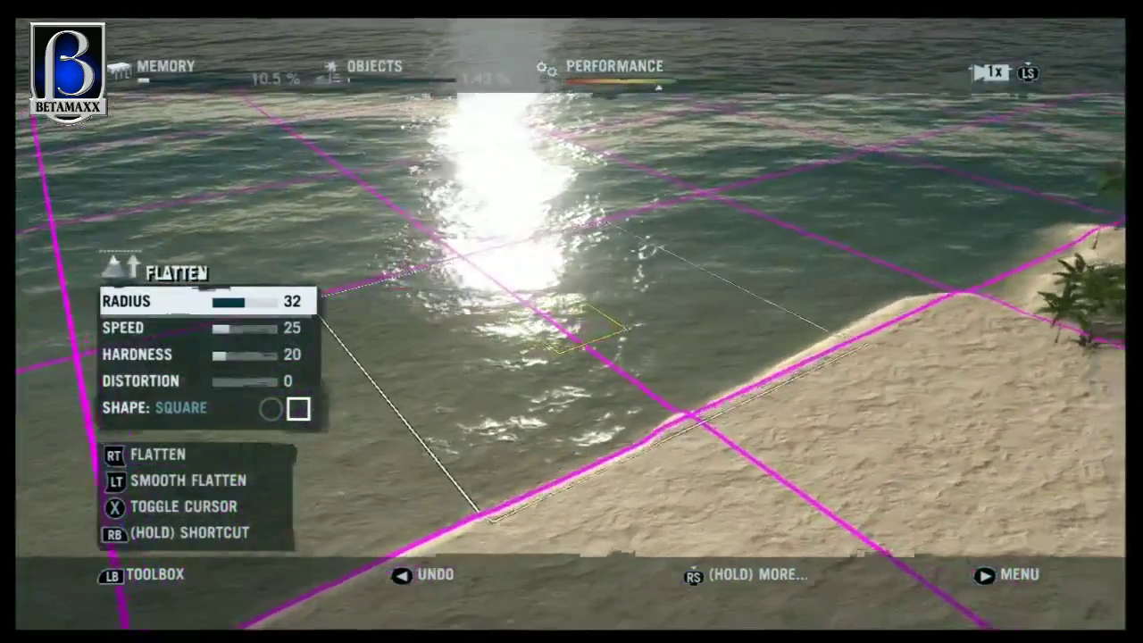
Reduce the square Flatten brush radius to 15
key(Left)
key(Left)
key(Left)
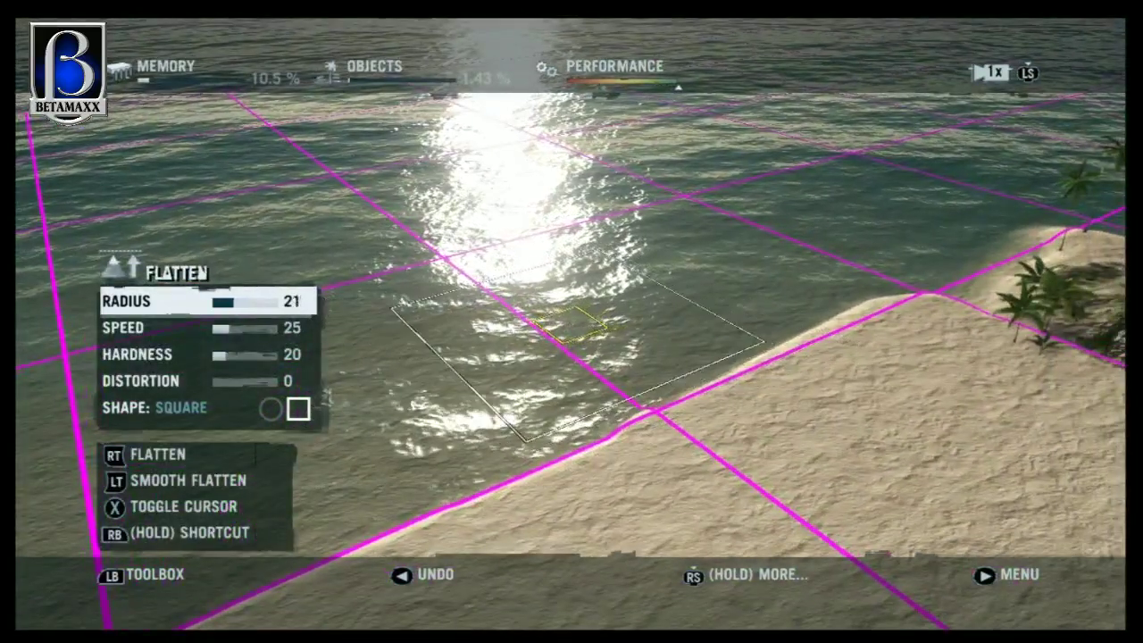
key(Left)
key(Left)
key(Left)
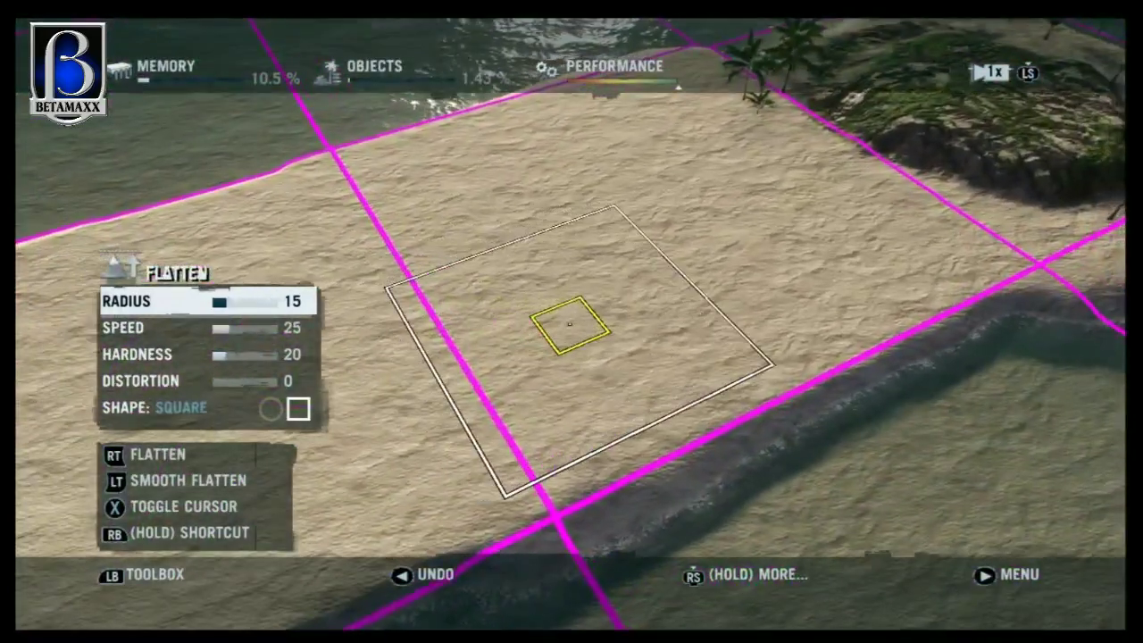
Switch to the Road tool and open the road type selection for the first palette slot
key(Tab)
key(Escape)
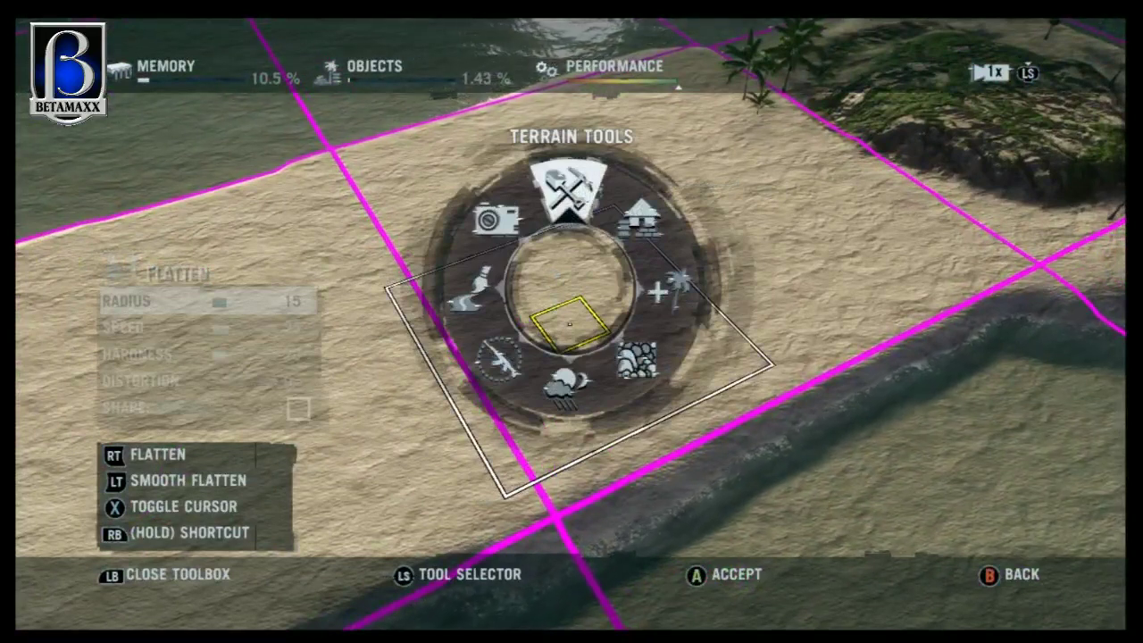
key(Left)
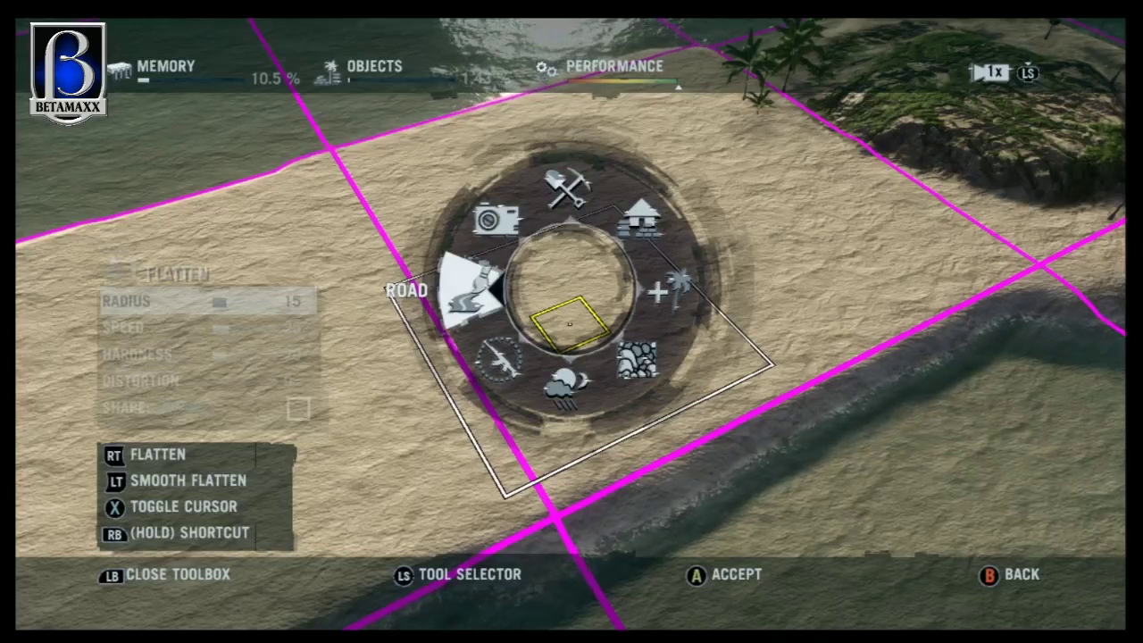
key(Return)
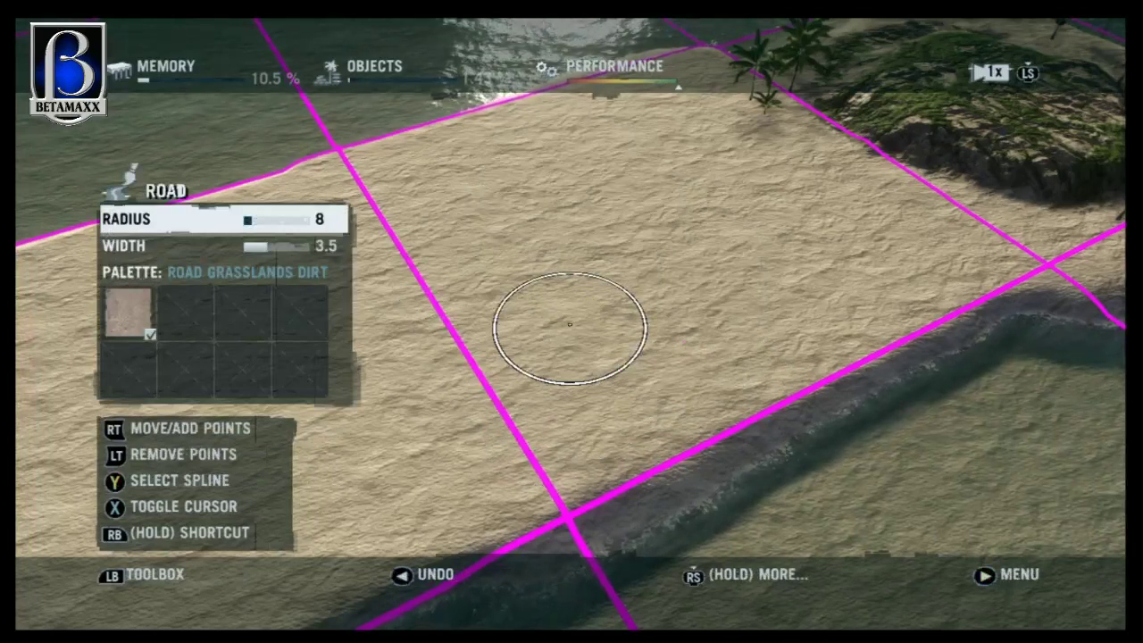
key(Down)
key(Down)
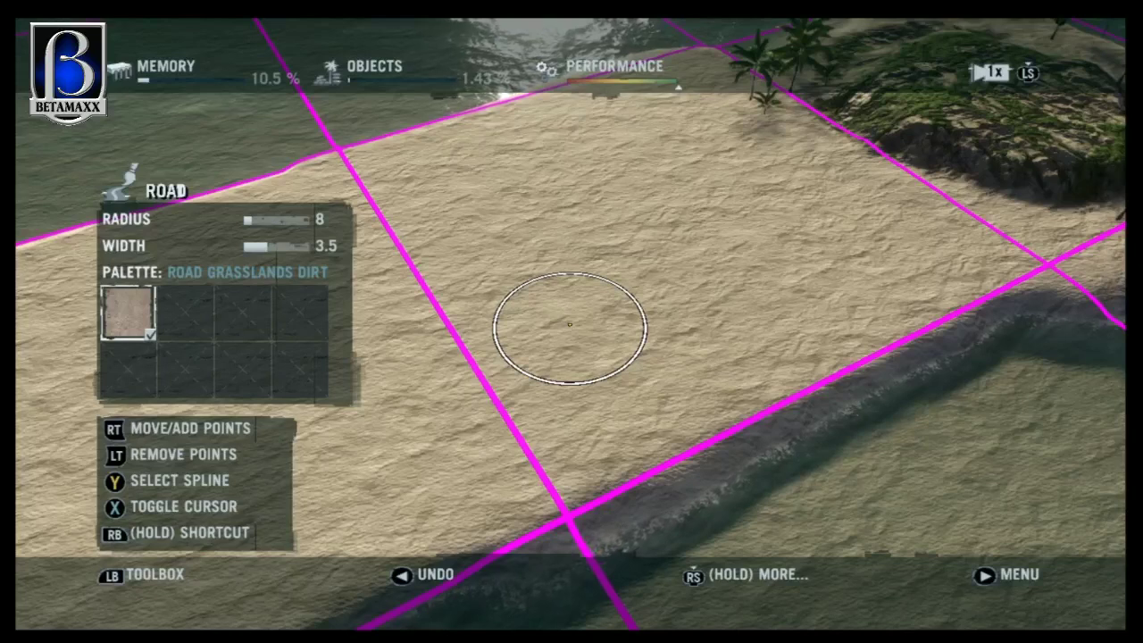
key(Return)
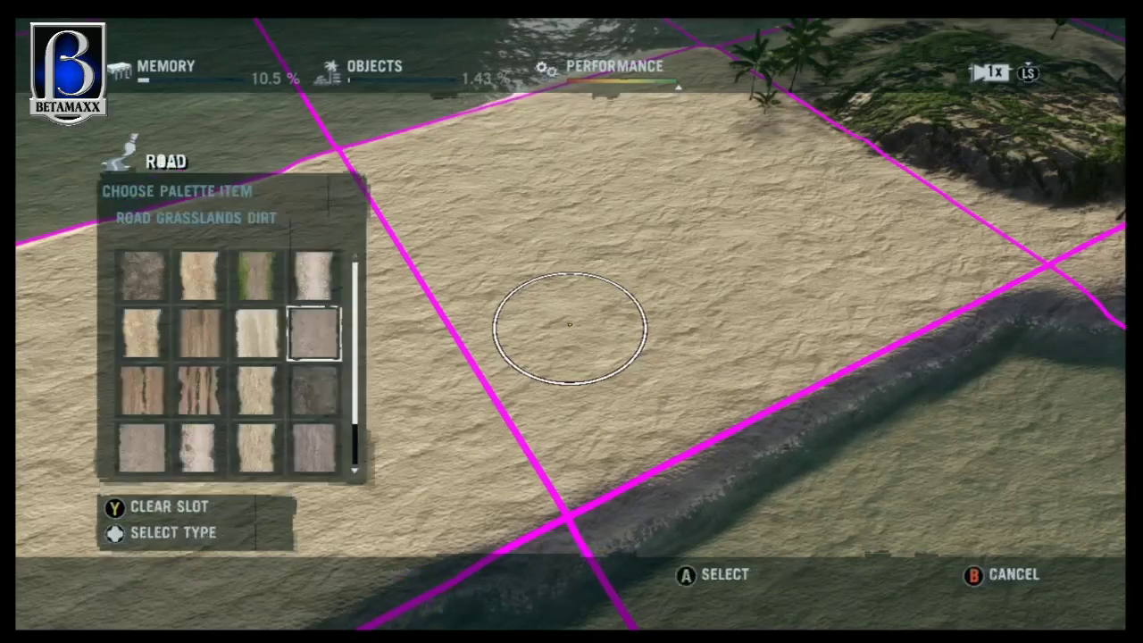
Look through the available road types, from the offroad and path styles to the dirt, asphalt, sand and paved roads
key(Up)
key(Left)
key(Left)
key(Left)
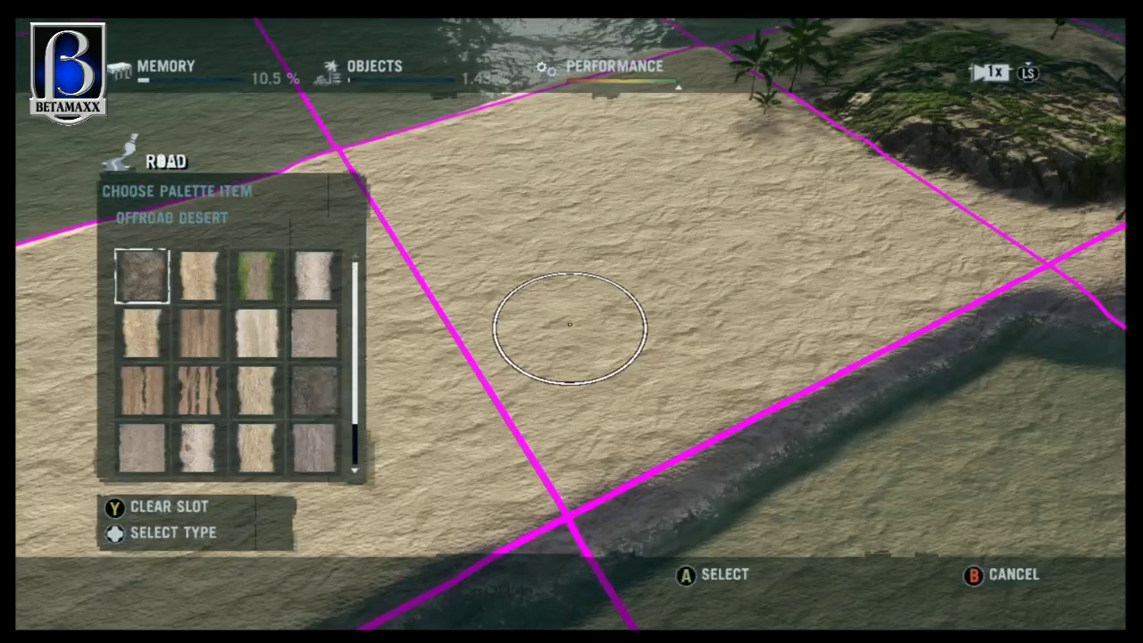
key(Down)
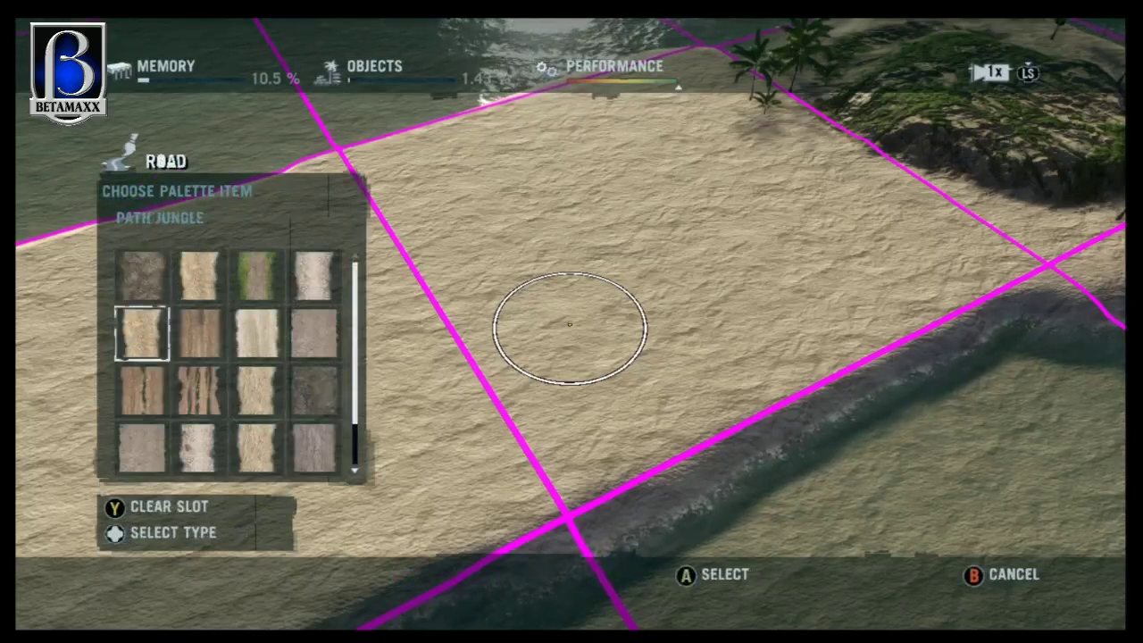
key(Up)
key(Right)
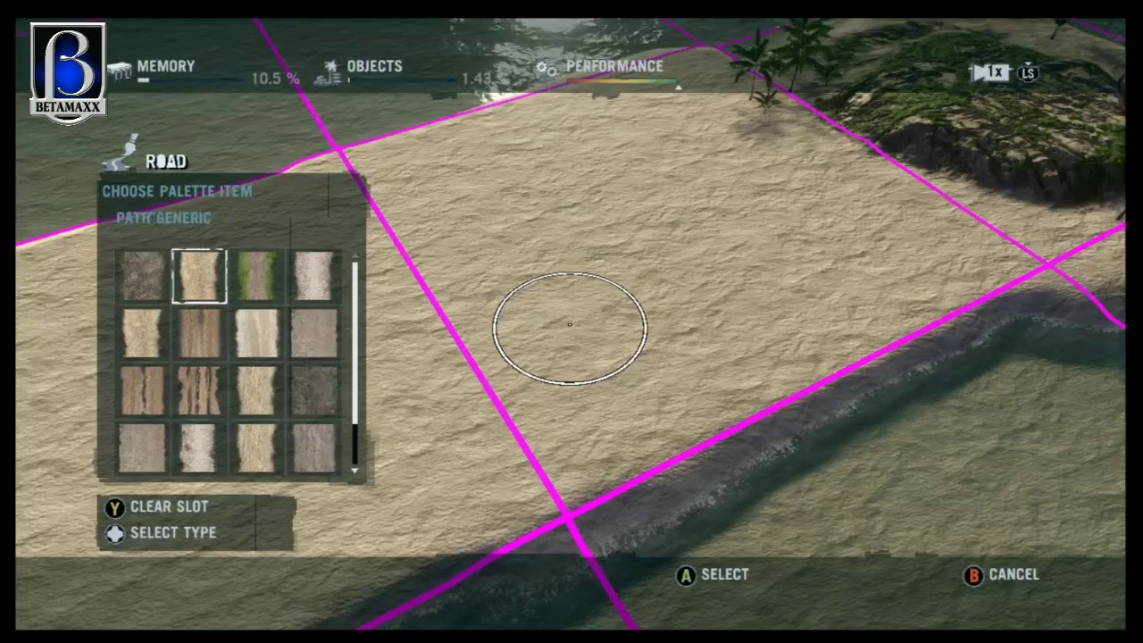
key(Right)
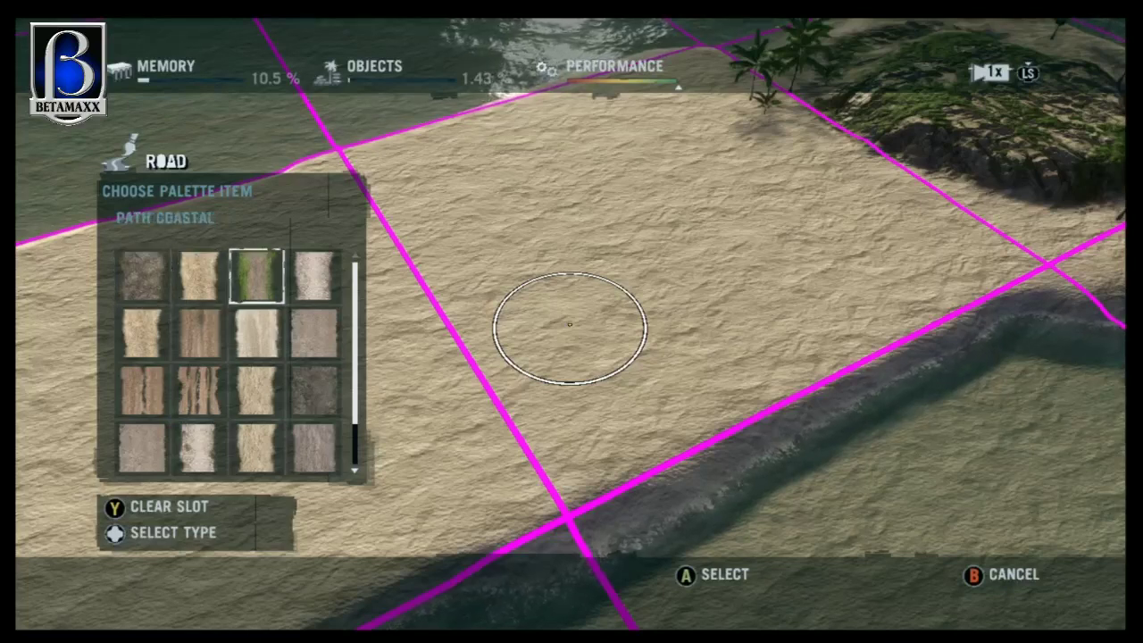
key(Down)
key(Down)
key(Up)
key(Down)
key(Left)
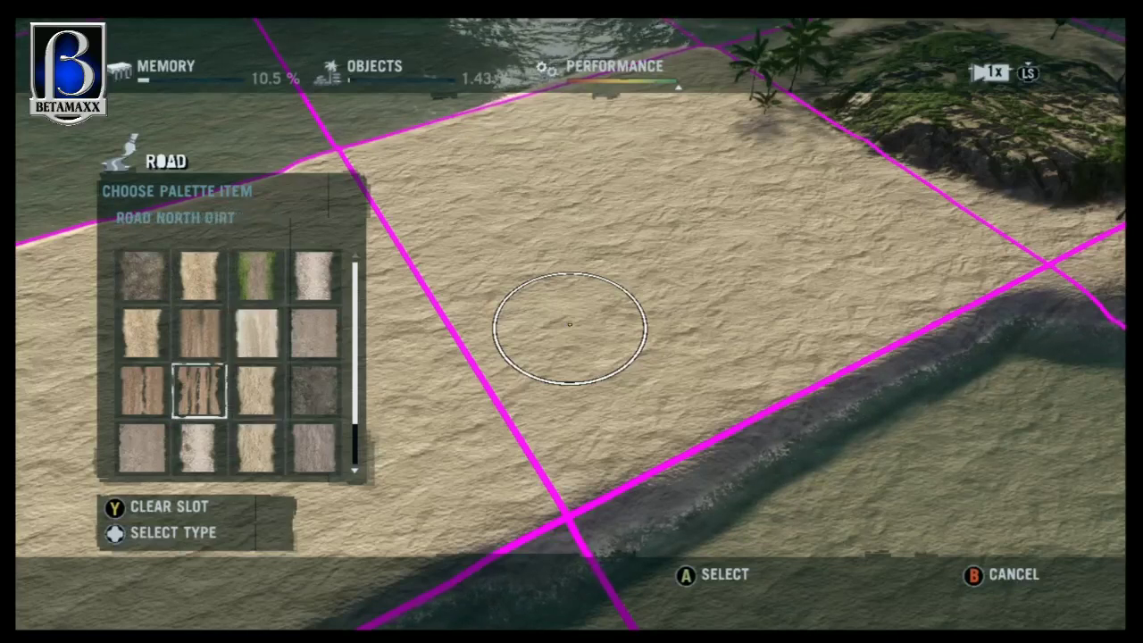
key(Down)
key(Right)
key(Right)
key(Up)
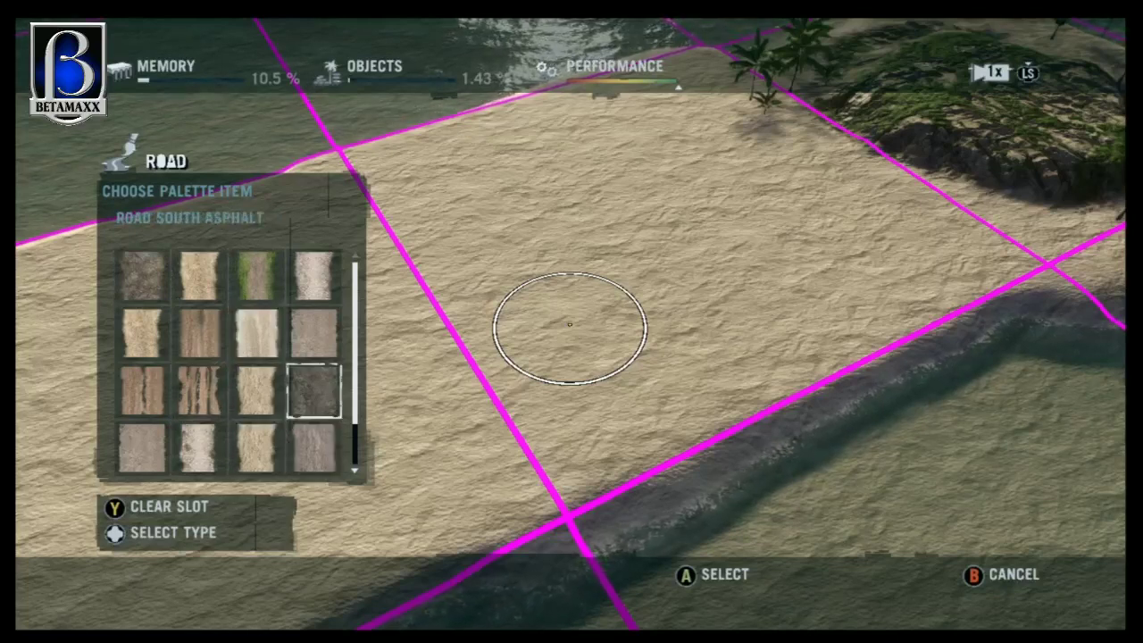
key(Down)
key(Left)
key(Right)
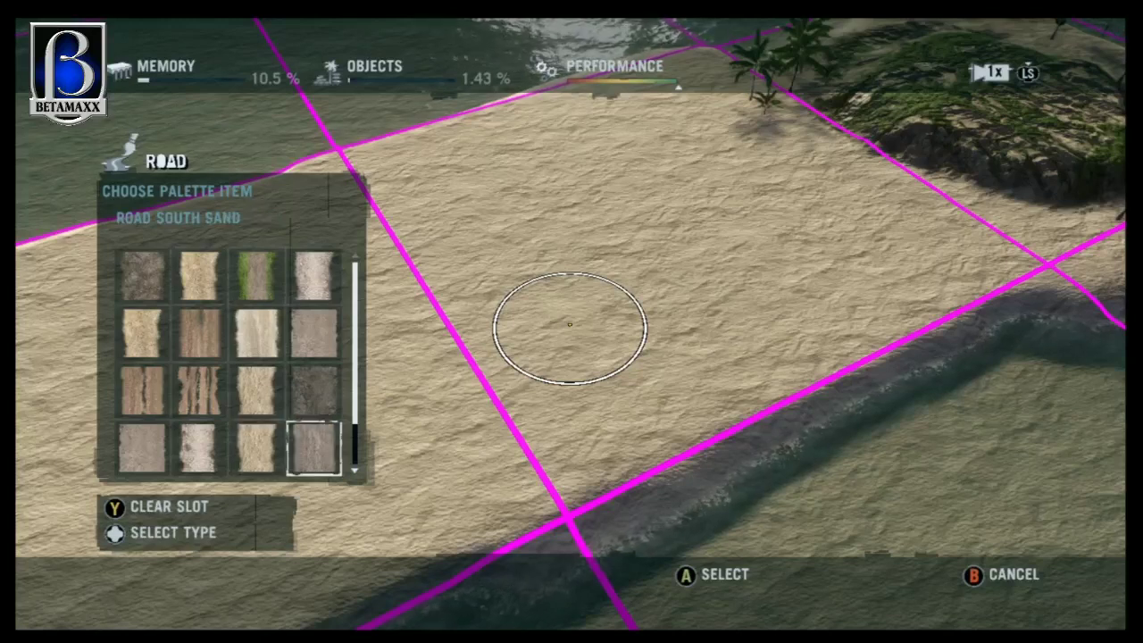
key(Left)
key(Left)
key(Left)
key(Left)
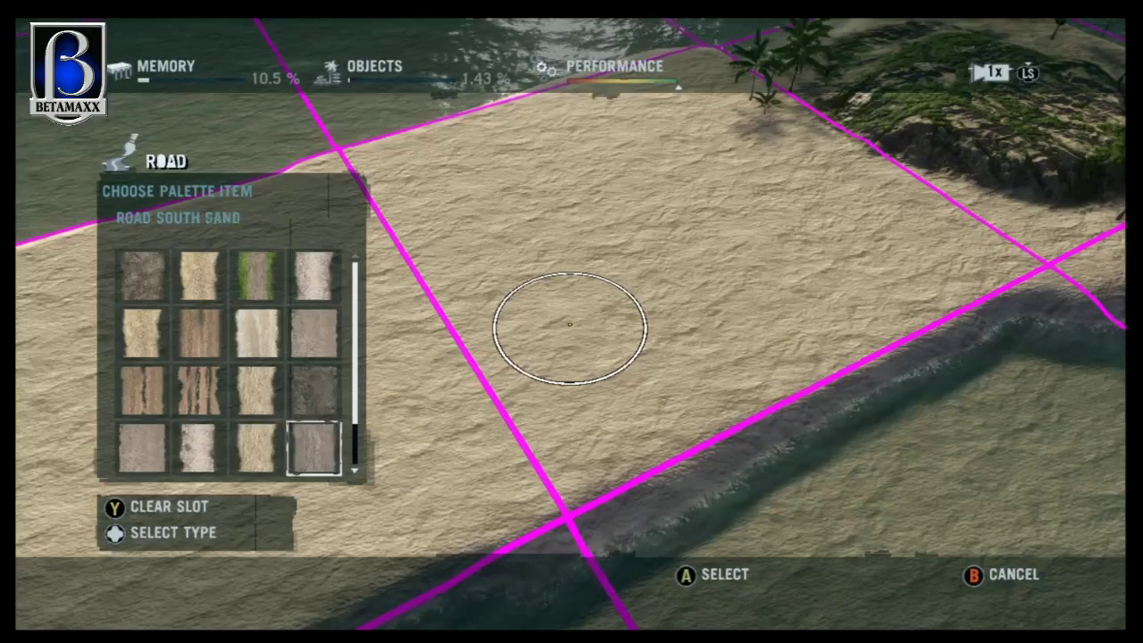
key(Left)
key(Down)
key(Left)
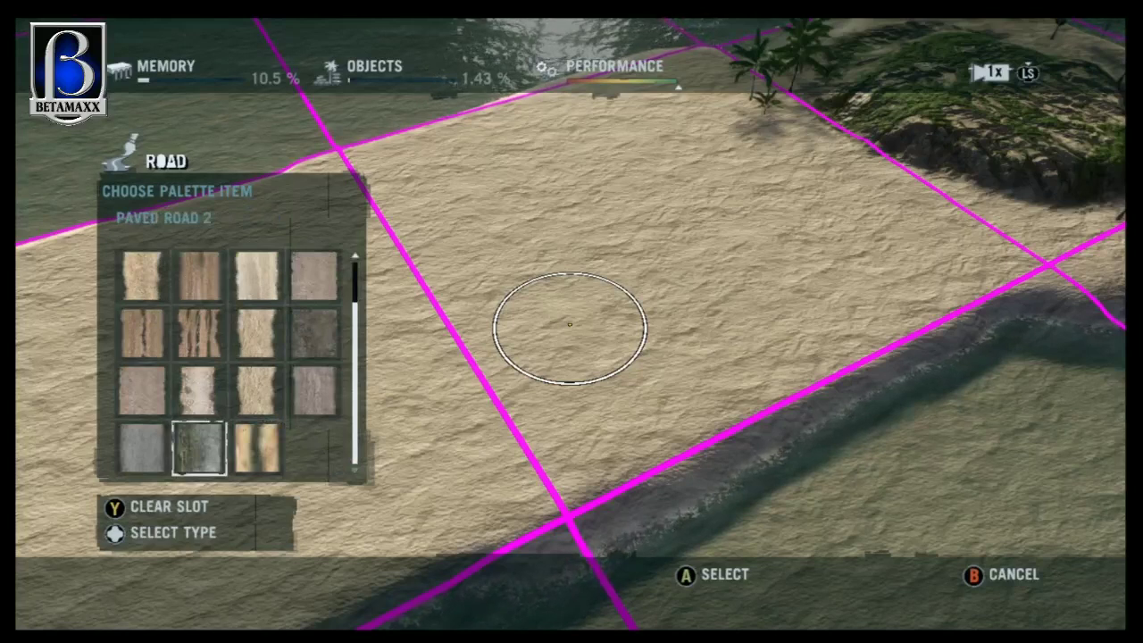
key(Left)
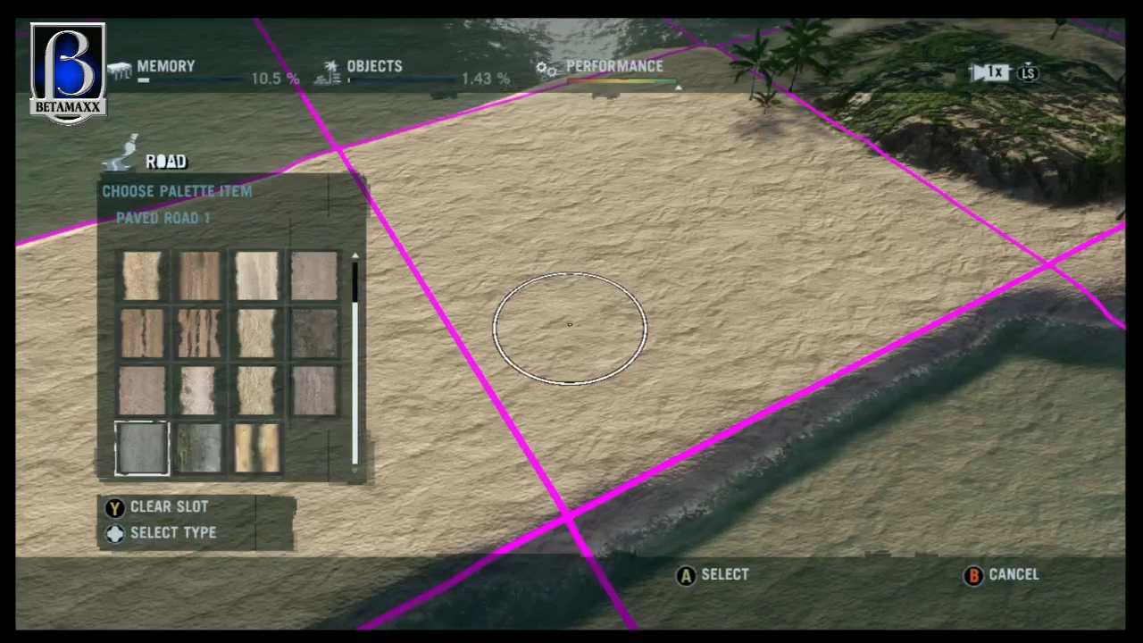
Assign the Path Coastal road type to the first palette slot
key(Right)
key(Right)
key(Up)
key(Up)
key(Right)
key(Up)
key(Up)
key(Up)
key(Right)
key(Right)
key(Right)
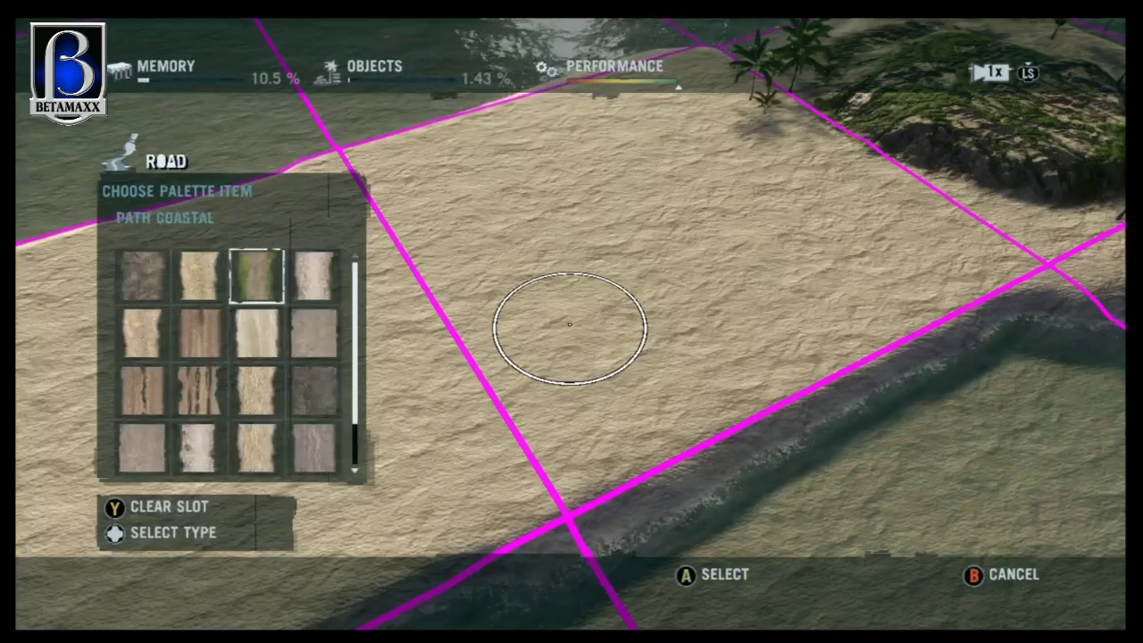
scroll(569, 325, down, 5)
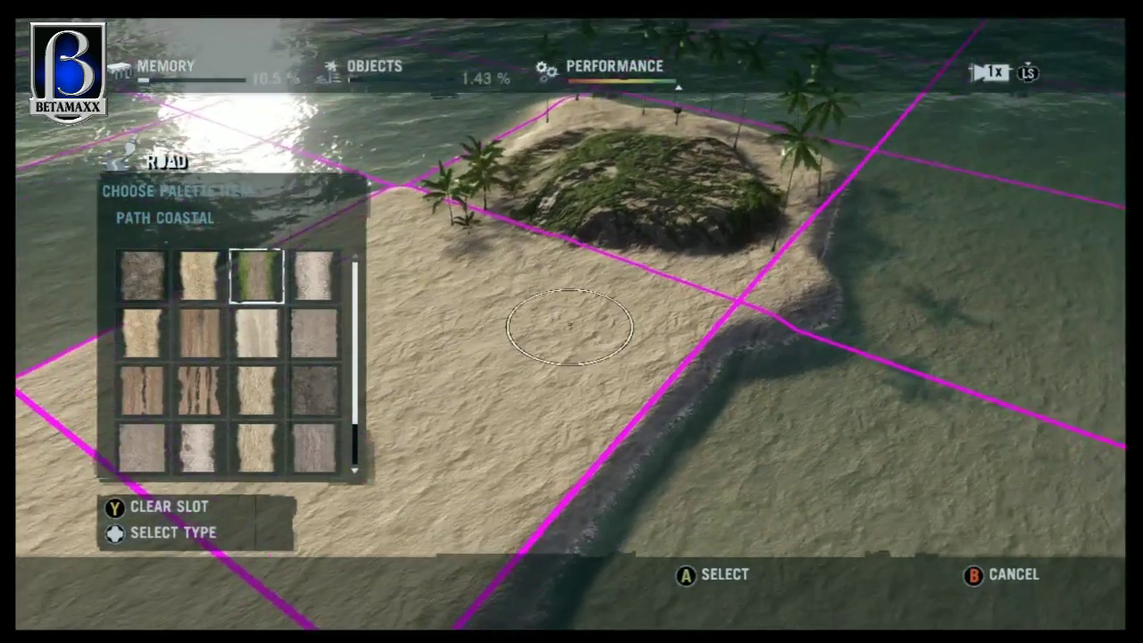
key(Return)
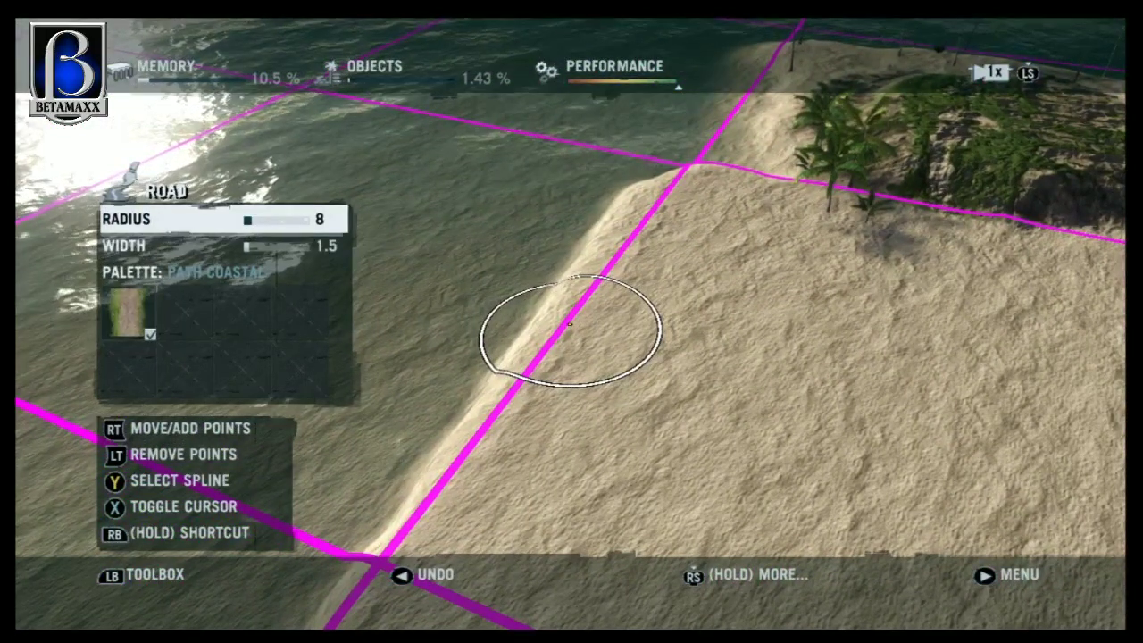
Lay a straight coastal path across the sand platform from shore to shore and set its width to 8
click(569, 324)
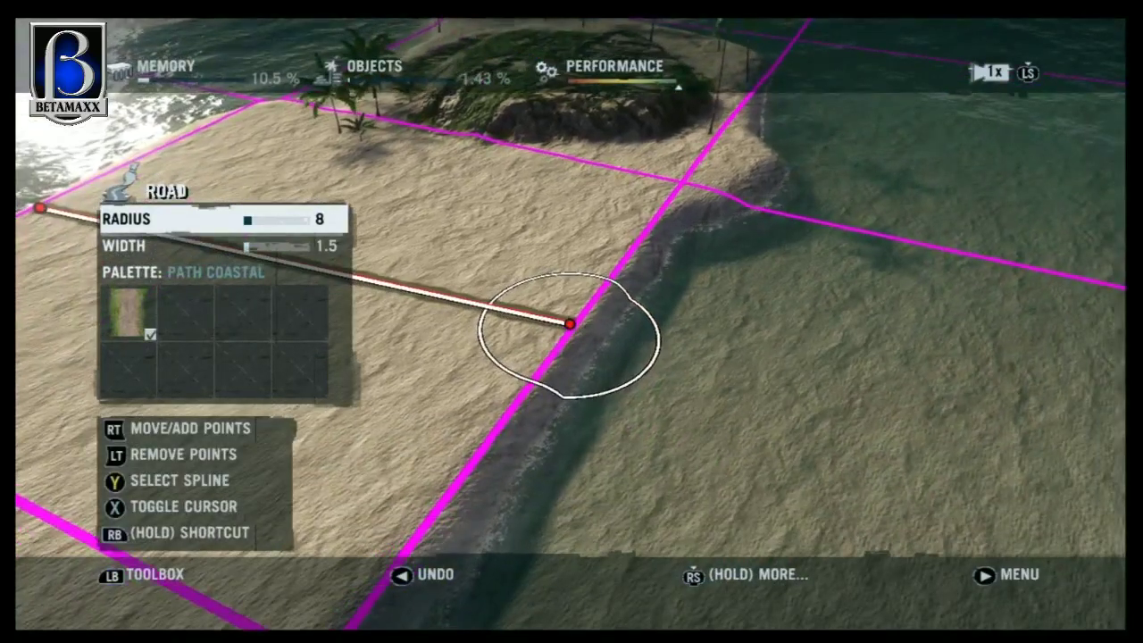
key(Down)
key(Right)
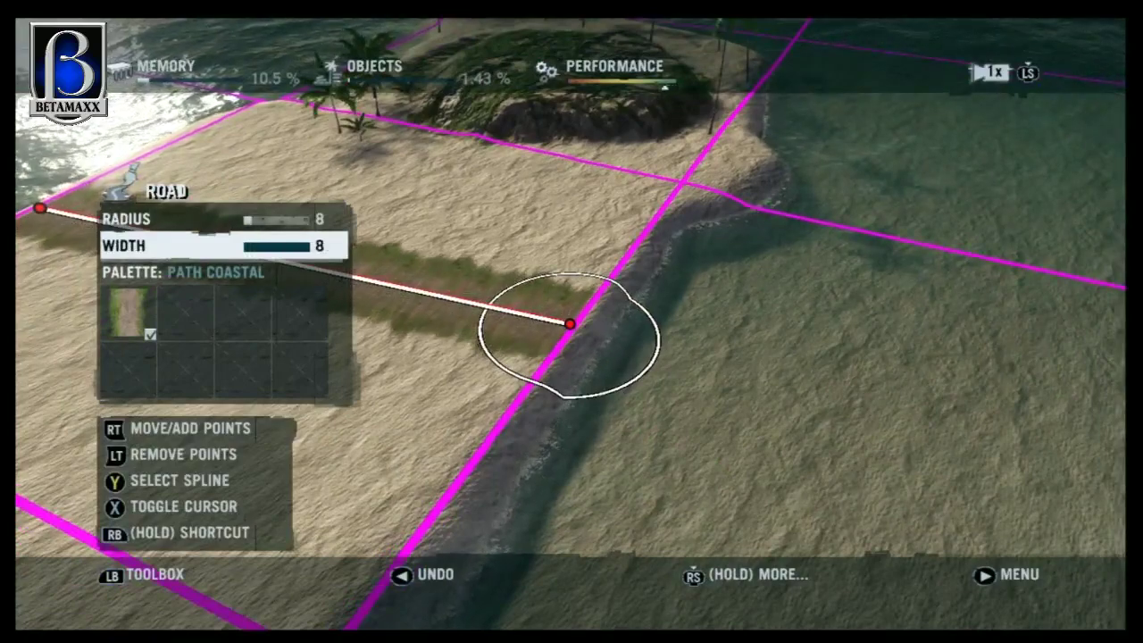
Narrow the coastal path to a width of 3
click(569, 323)
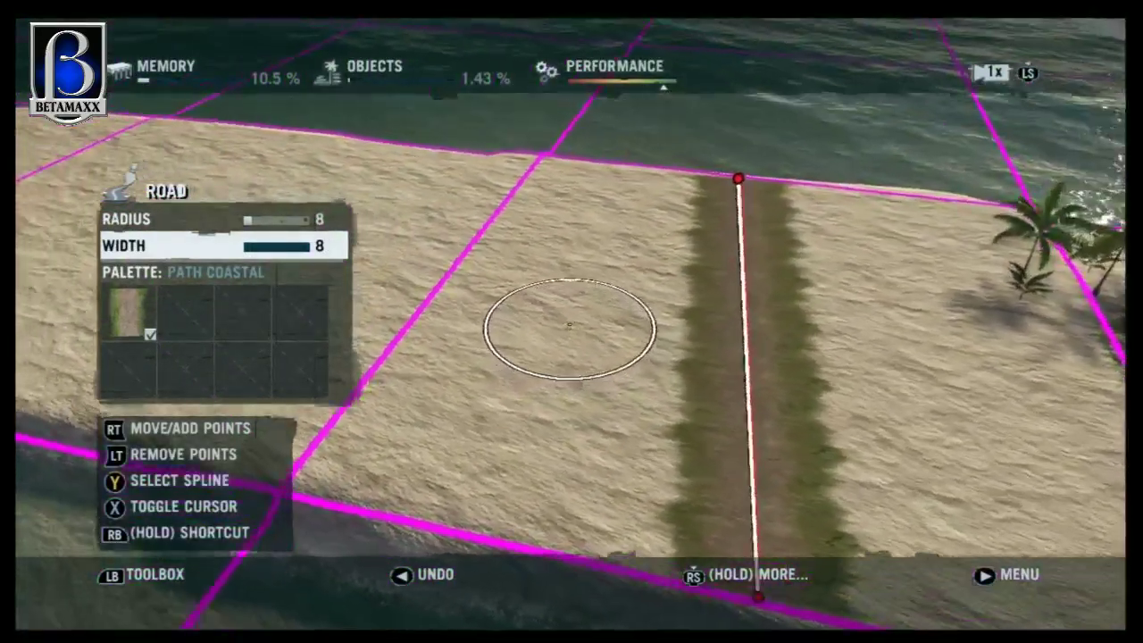
key(Left)
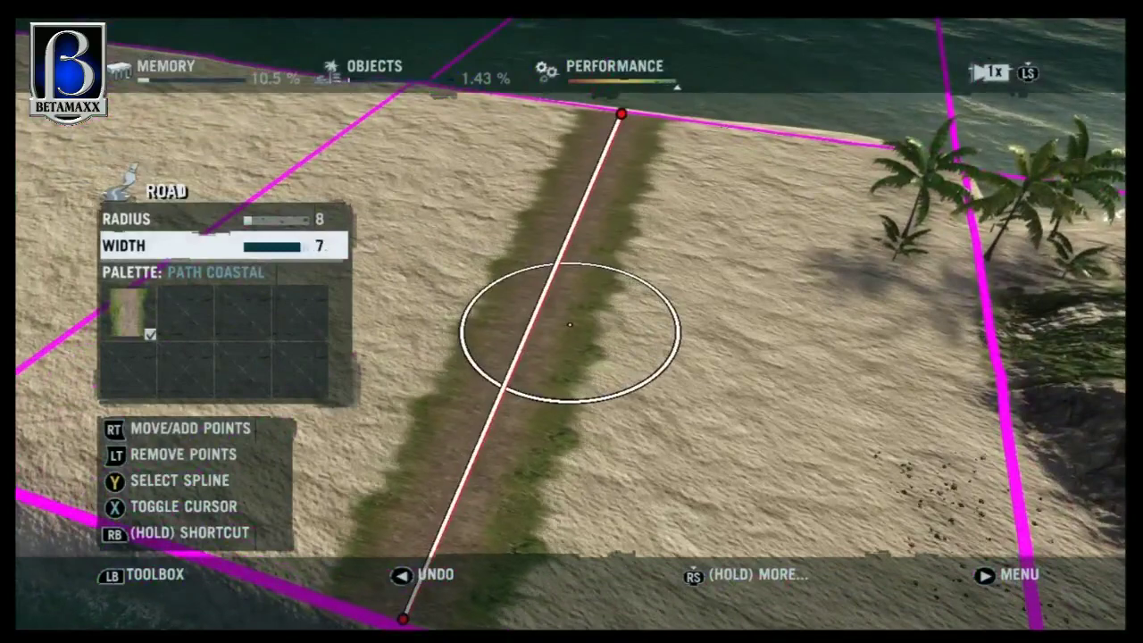
key(Left)
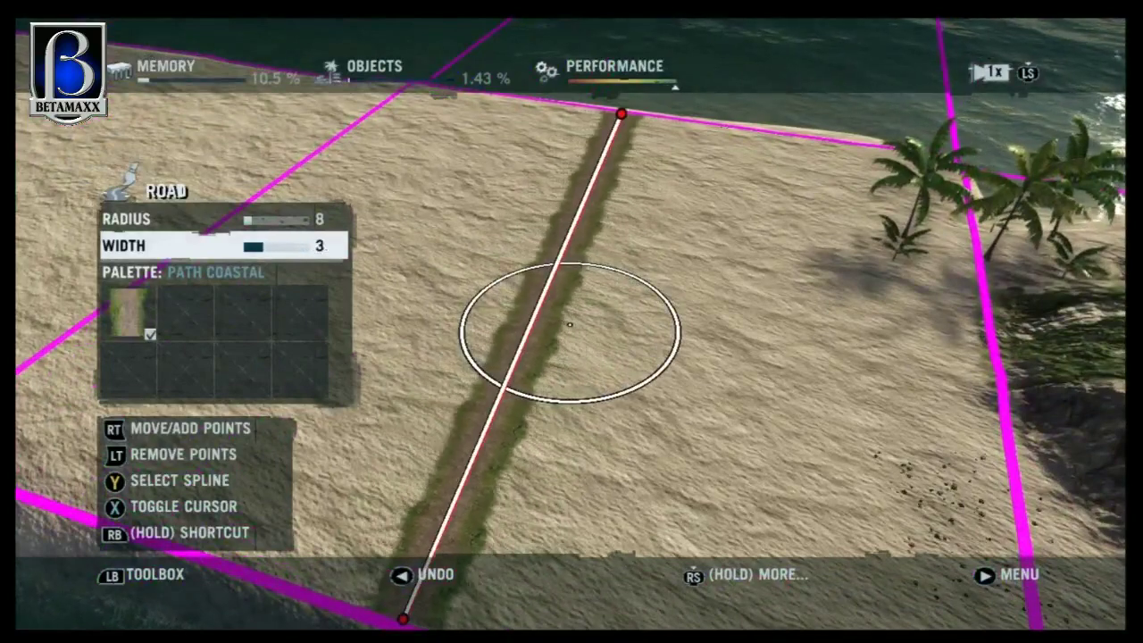
Add a point in the middle of the straight coastal path and move it across the sand to bend the path
key(Right)
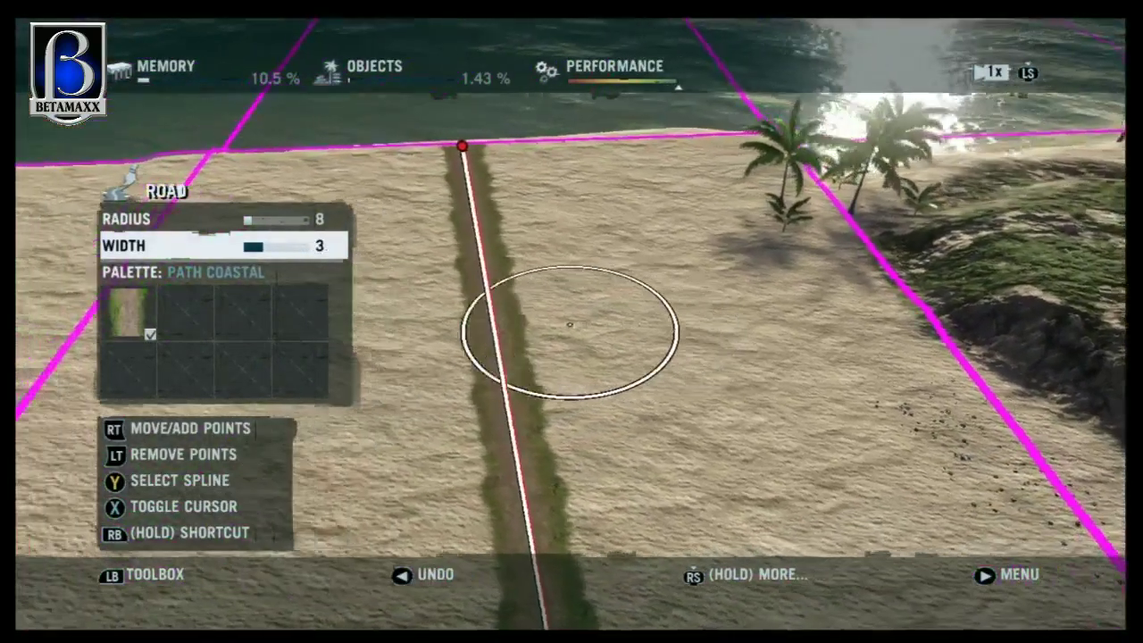
key(Right)
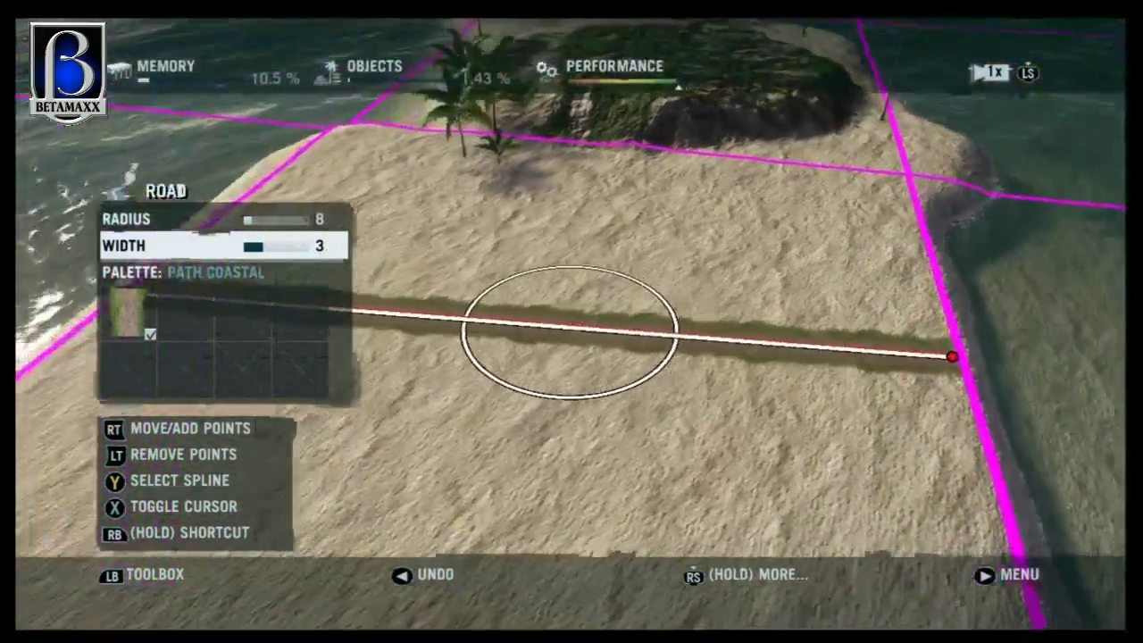
key(Right)
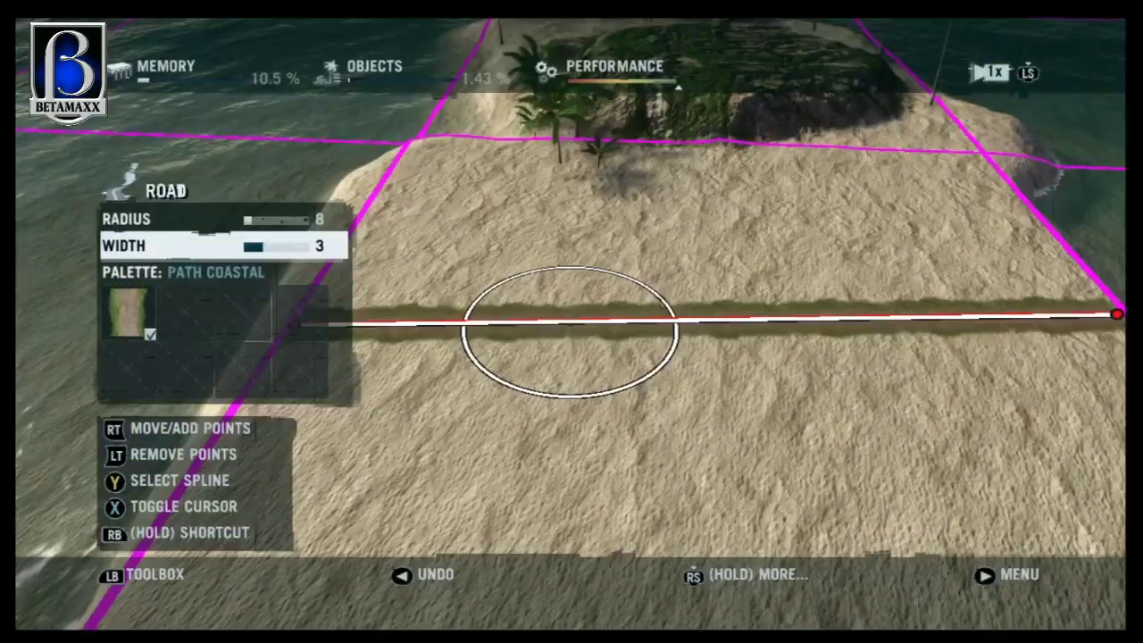
click(569, 323)
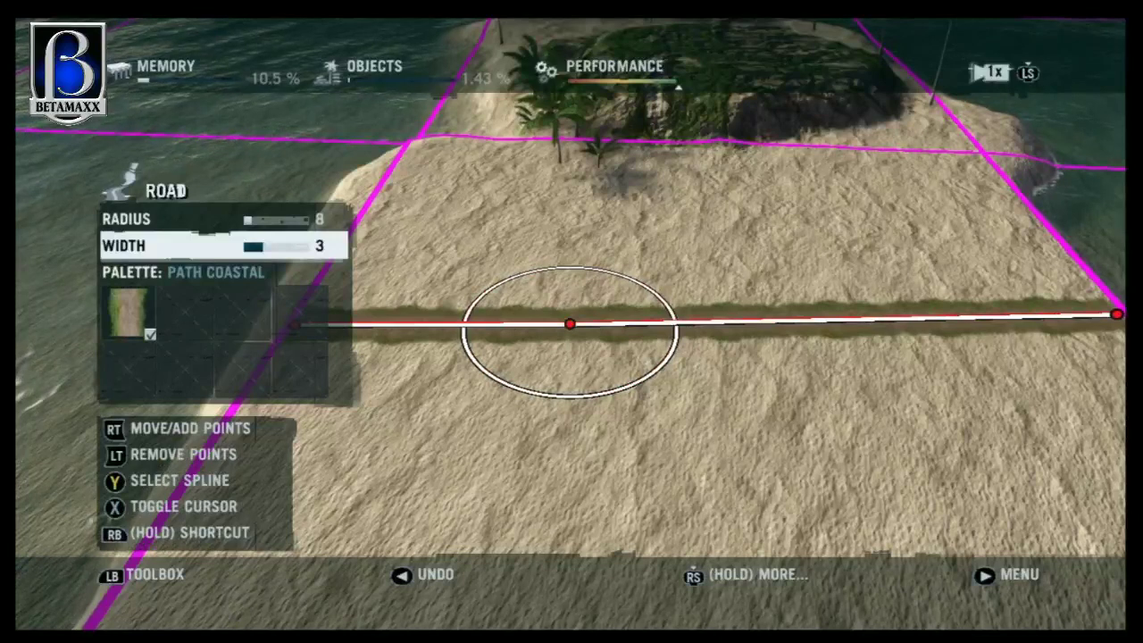
click(569, 323)
click(569, 323)
click(570, 323)
click(570, 323)
drag(570, 323, 375, 479)
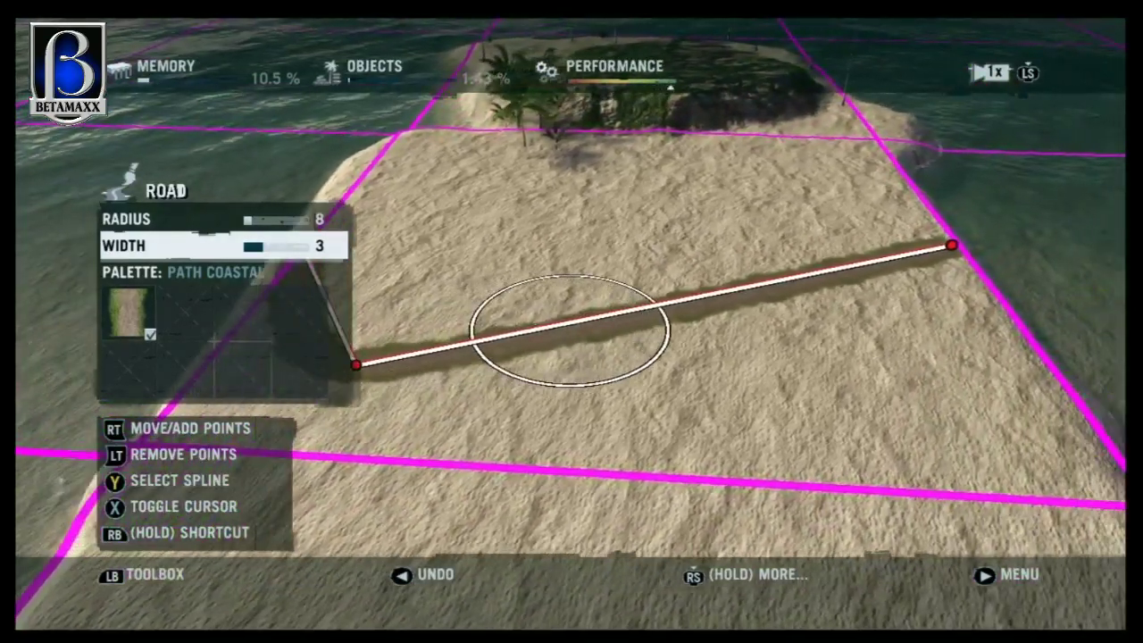
Add more points along the straight part of the coastal path and move them to form a zigzag up to the far shore
click(569, 325)
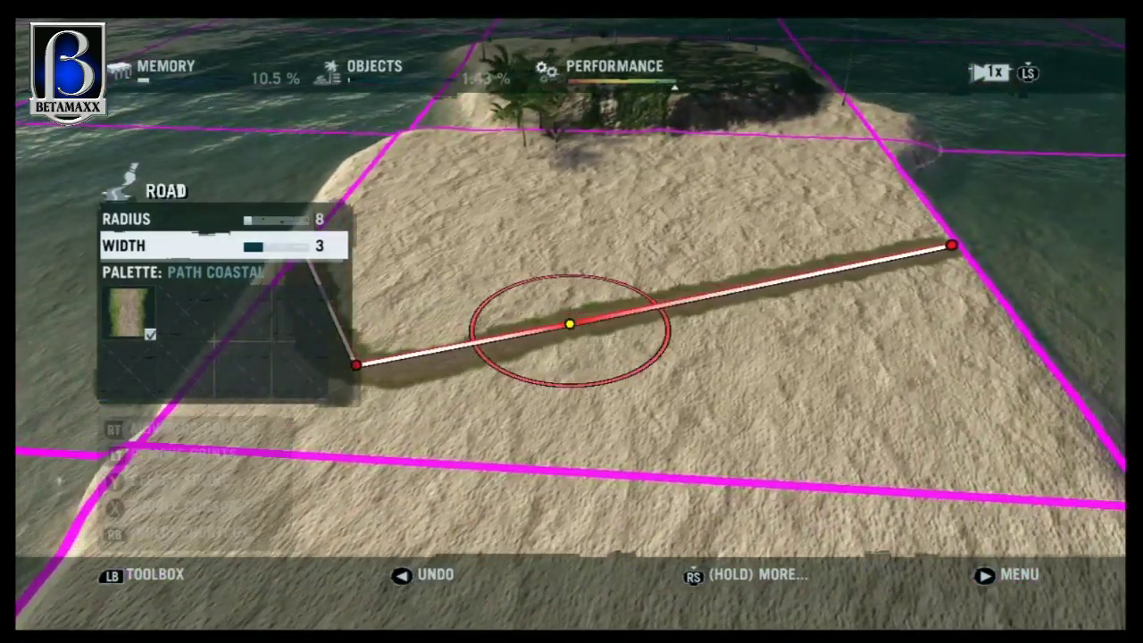
drag(569, 325, 483, 259)
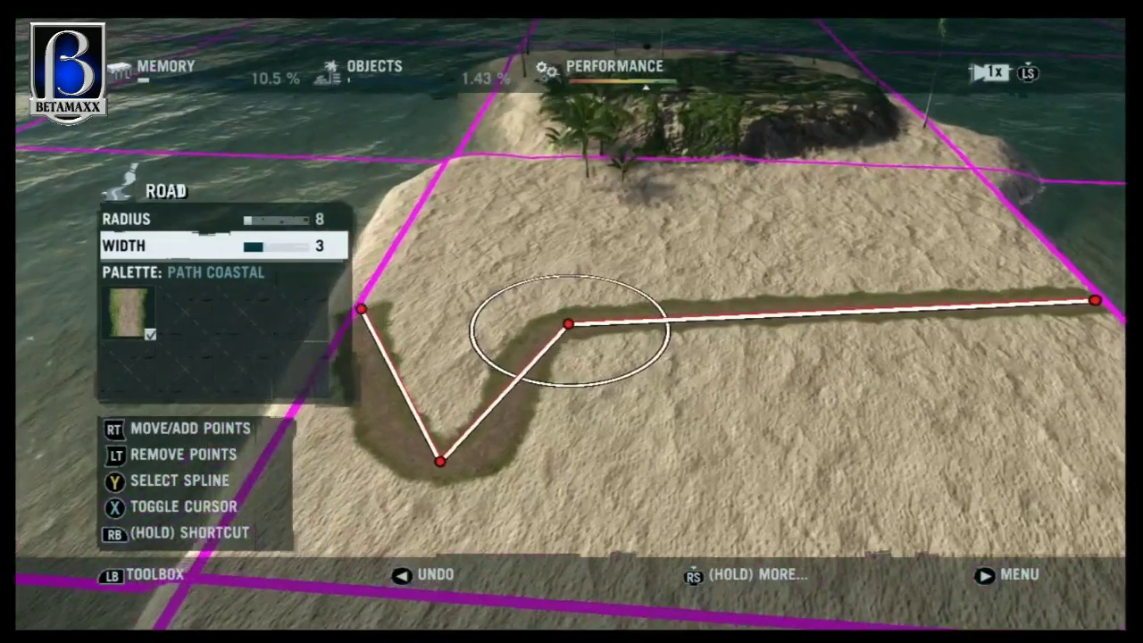
scroll(569, 330, right, 5)
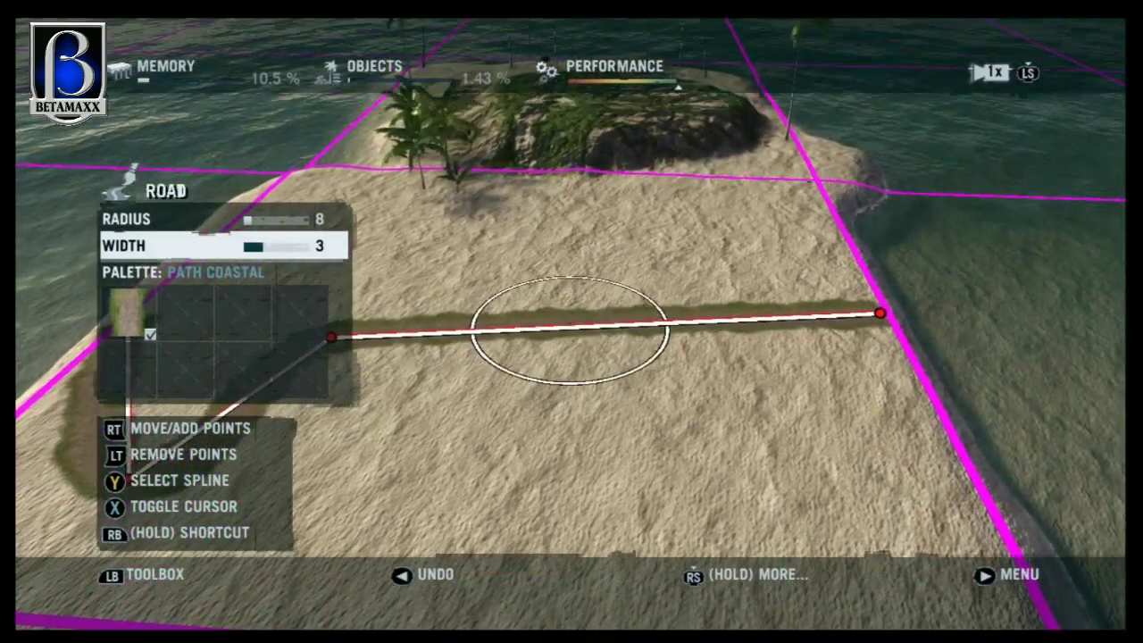
drag(569, 325, 569, 323)
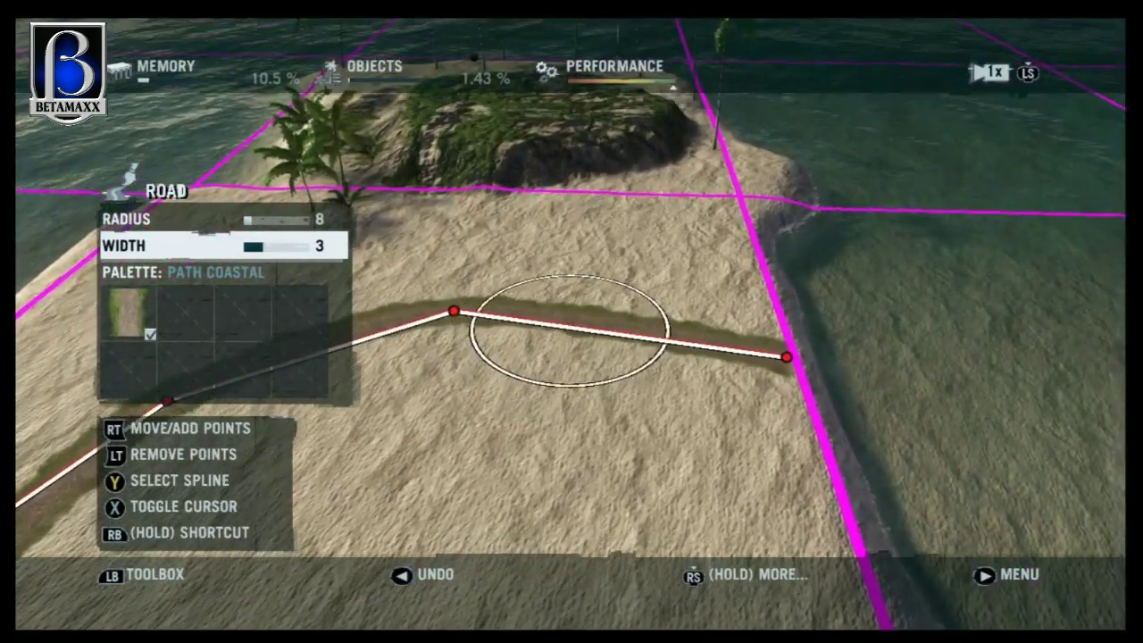
drag(568, 325, 569, 324)
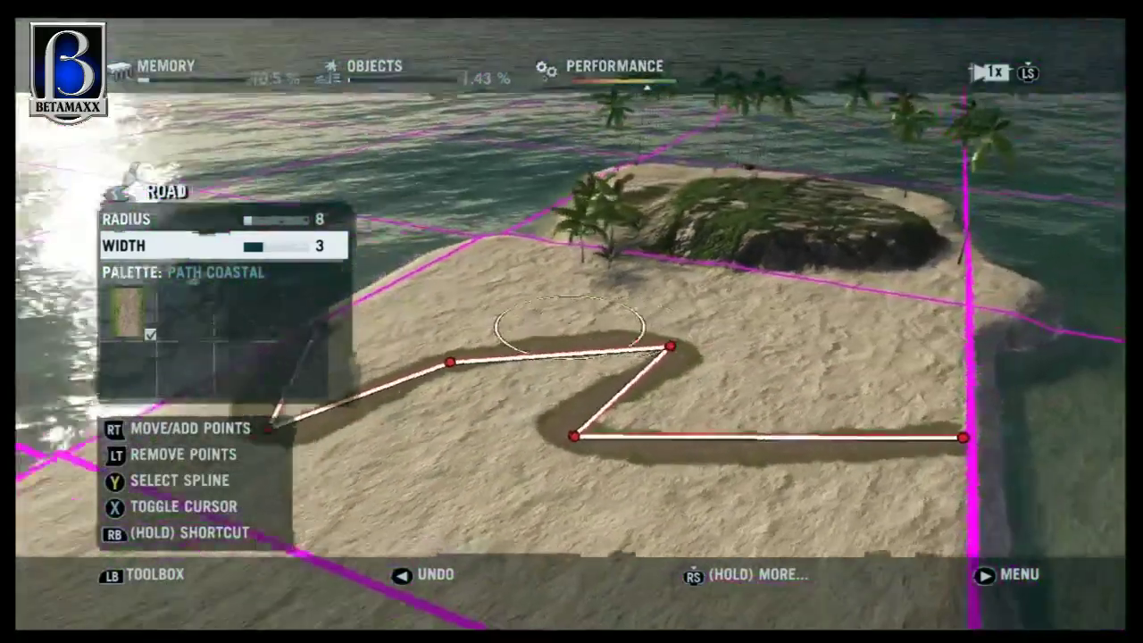
Remove the points of the zigzag coastal path one after another until the whole road is deleted from the sand platform
scroll(569, 329, left, 10)
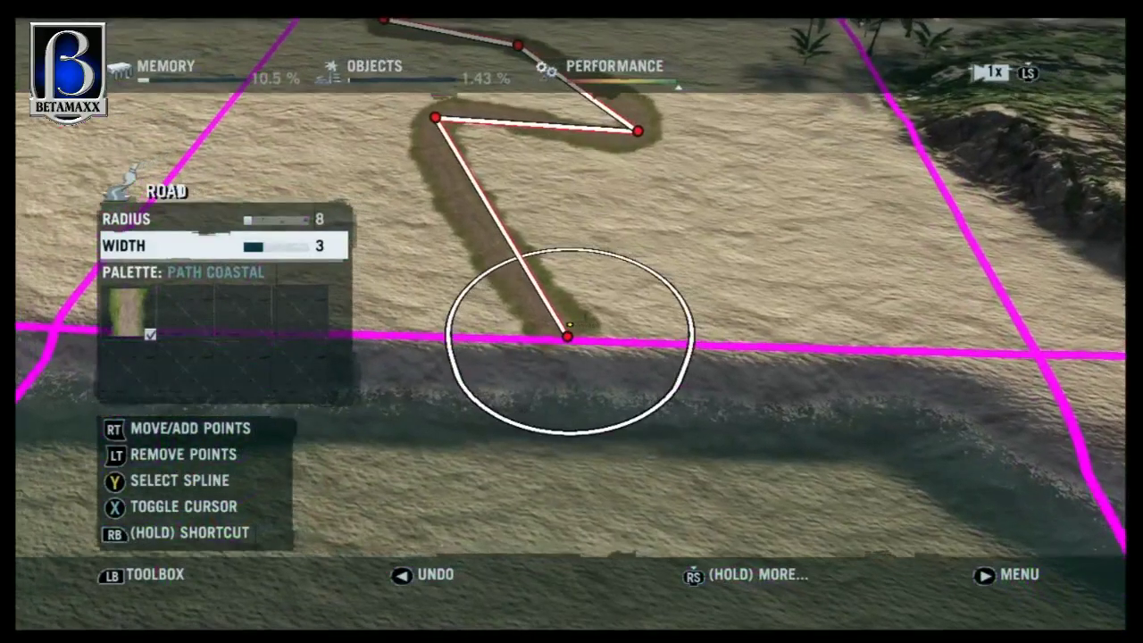
click(570, 325)
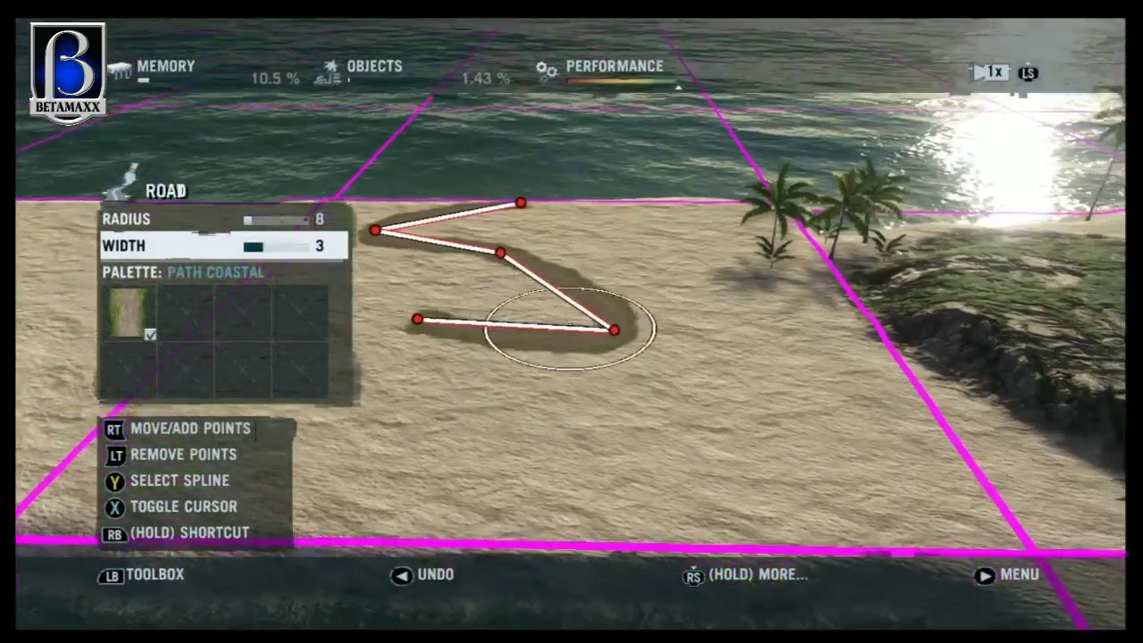
click(570, 325)
scroll(569, 328, left, 8)
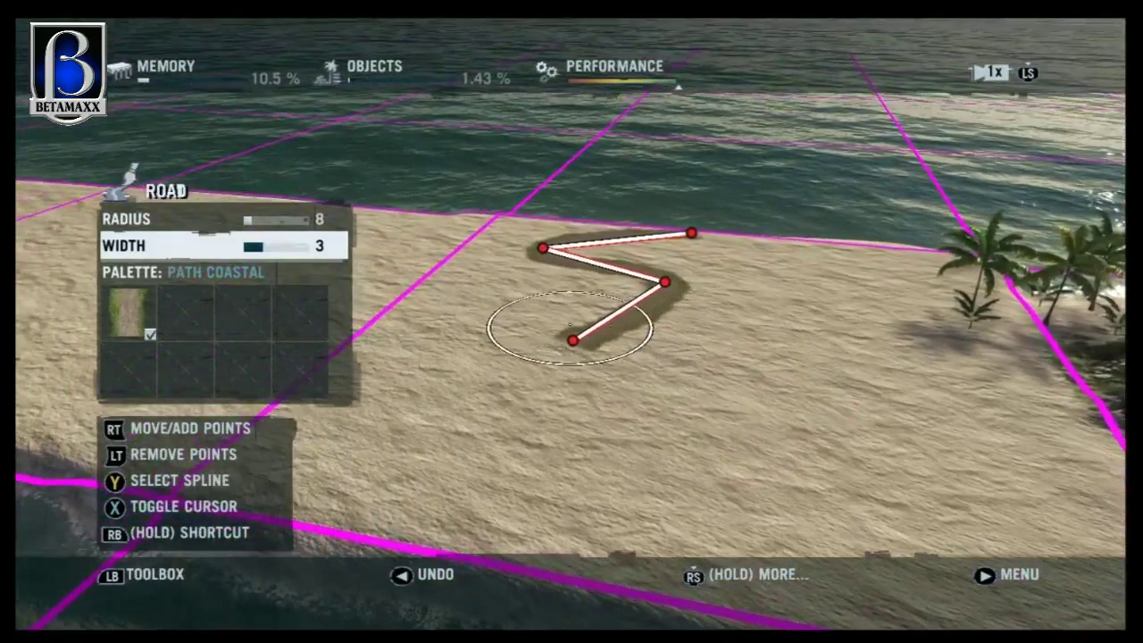
scroll(569, 329, left, 8)
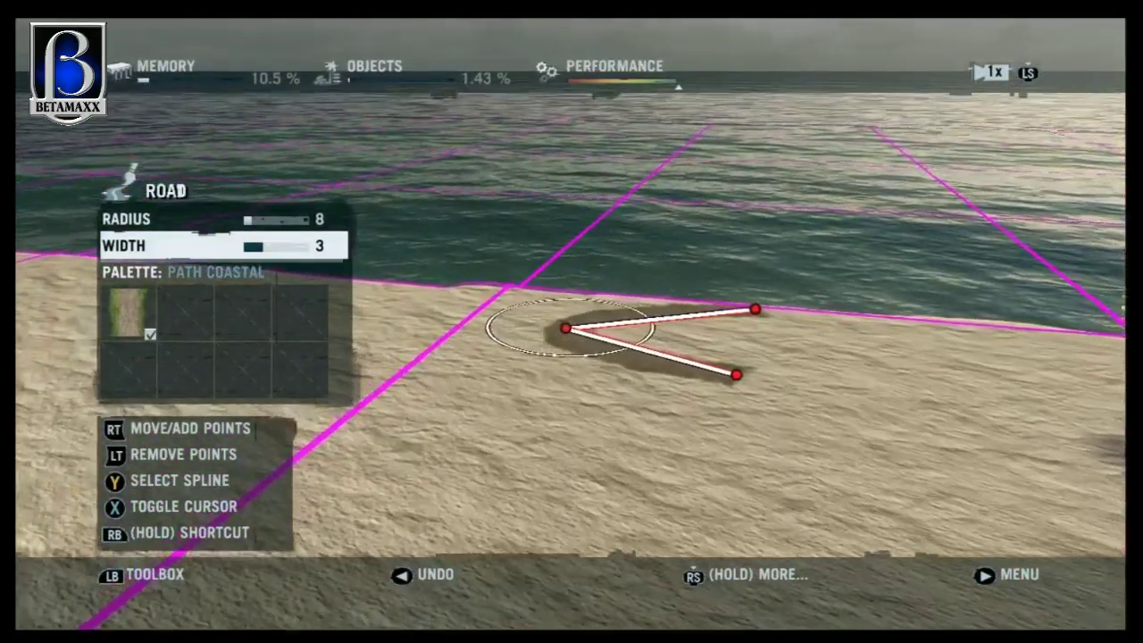
click(568, 328)
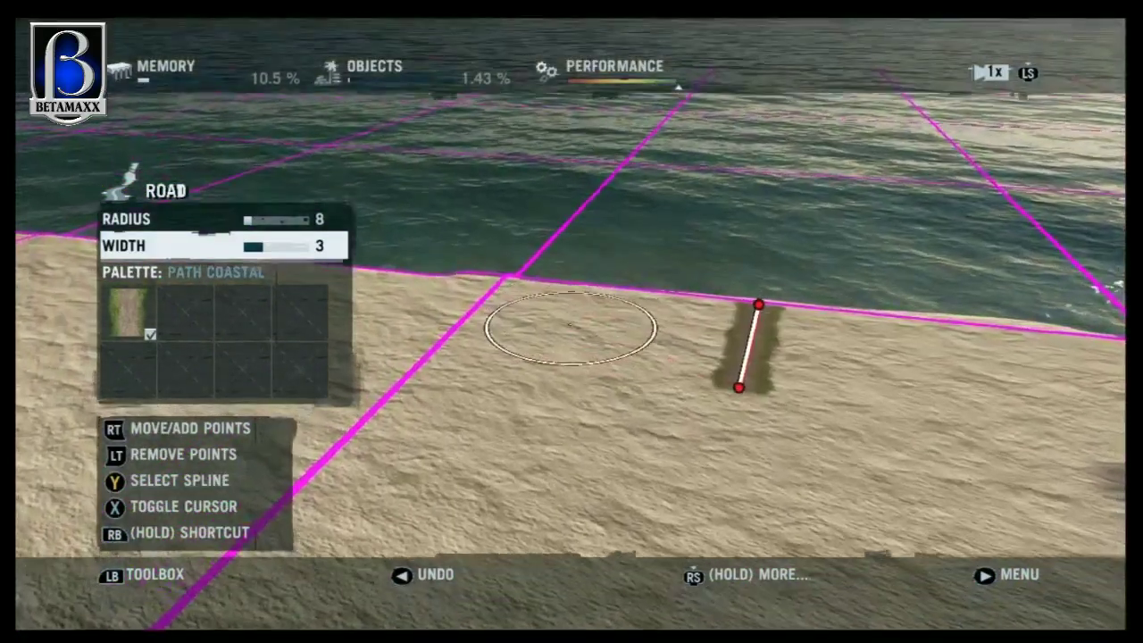
click(570, 326)
scroll(569, 329, left, 6)
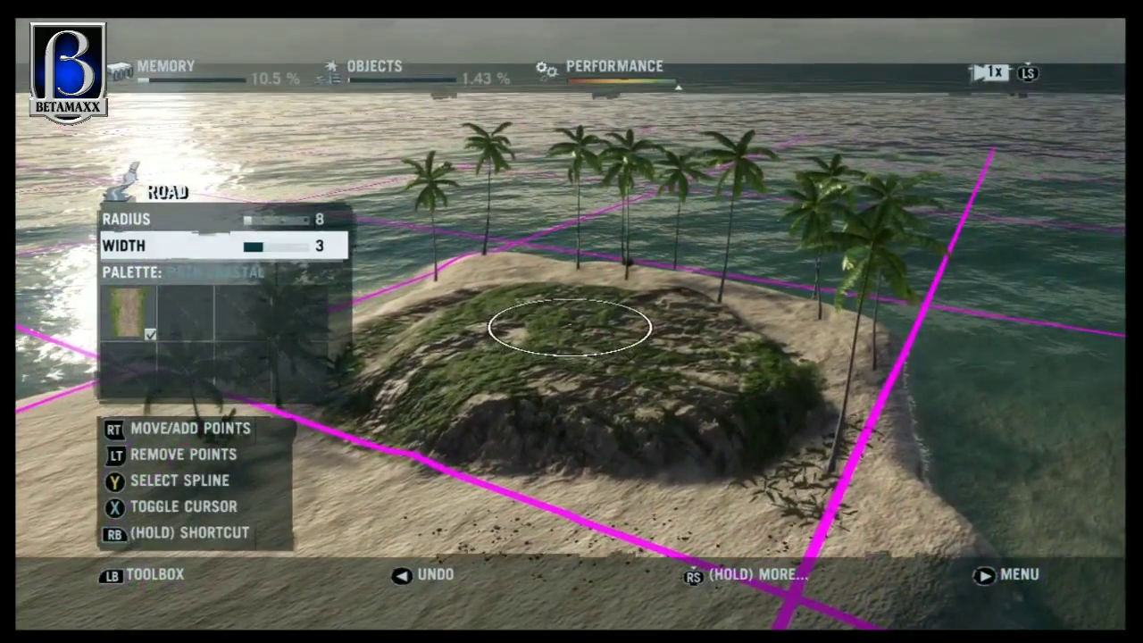
Lay a new winding coastal path from the top of the grassy hill down across the sand platform
click(570, 327)
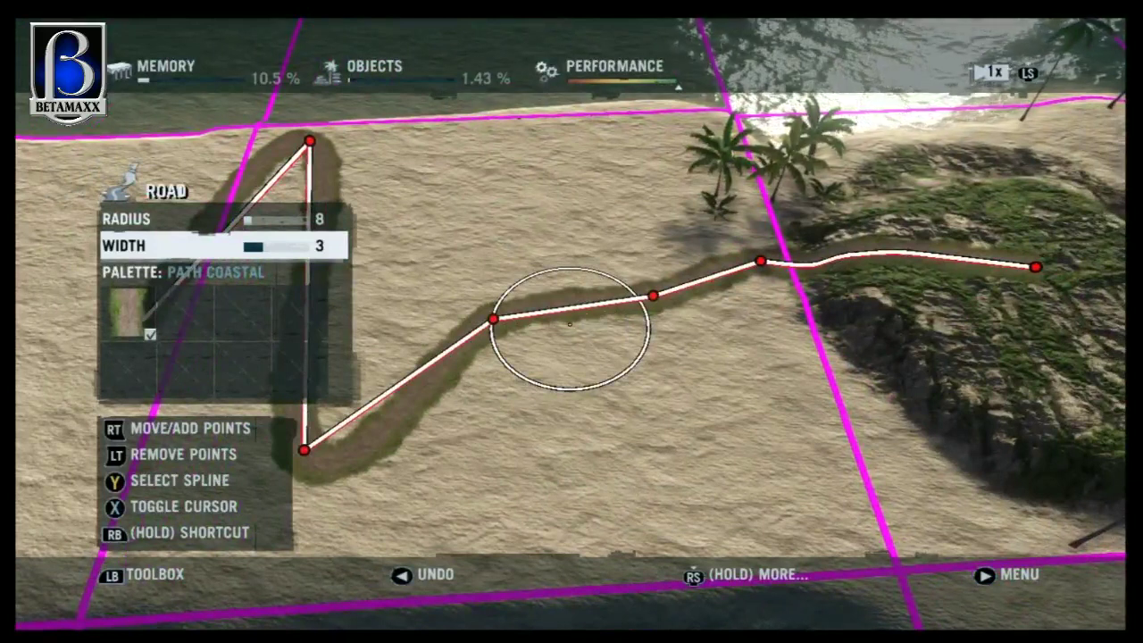
Set the radius to 15 and move neighbouring points of the winding coastal path together to reshape its bends on the sand
key(Up)
key(Right)
key(Right)
key(Right)
key(Right)
key(Right)
key(Right)
key(Right)
key(Right)
key(Right)
key(Right)
key(Right)
key(Right)
key(Right)
key(Right)
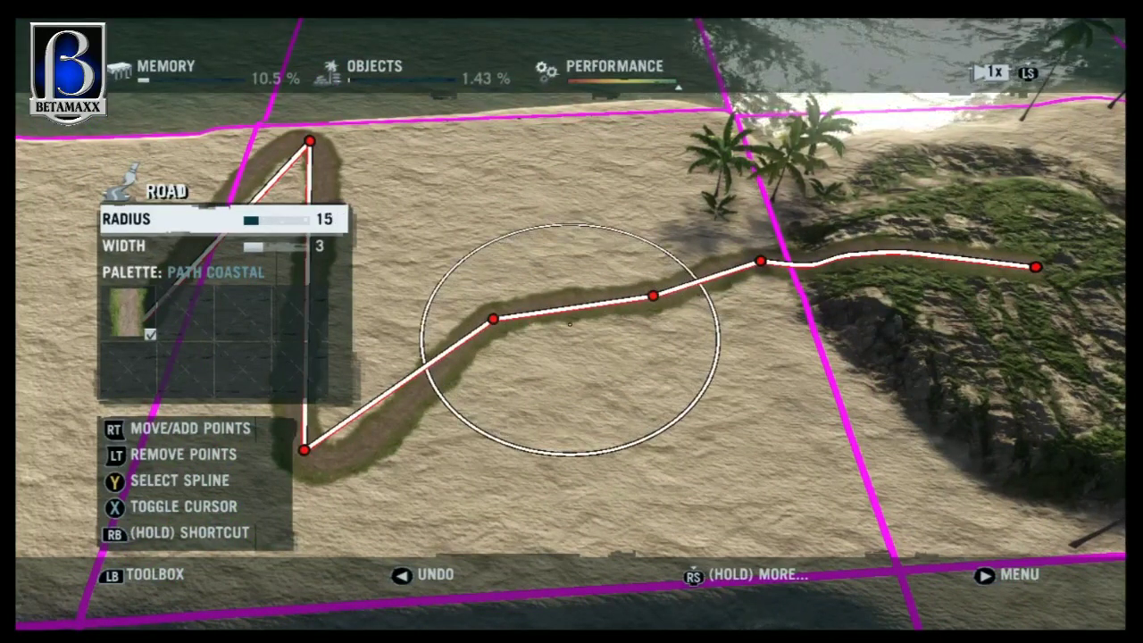
click(569, 324)
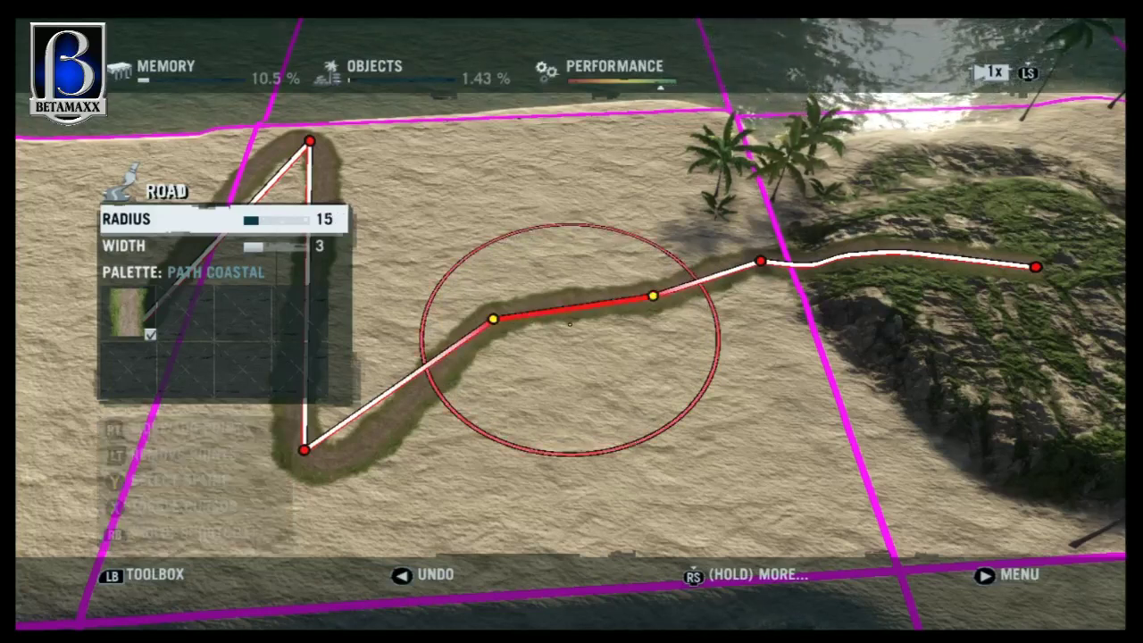
drag(569, 324, 525, 178)
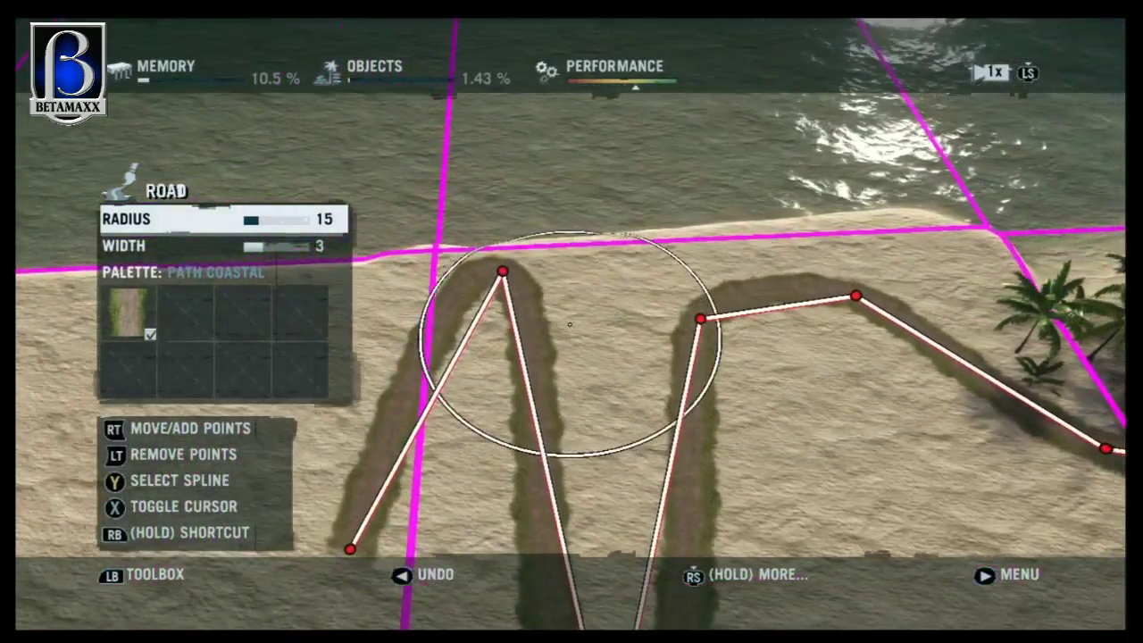
drag(570, 324, 569, 441)
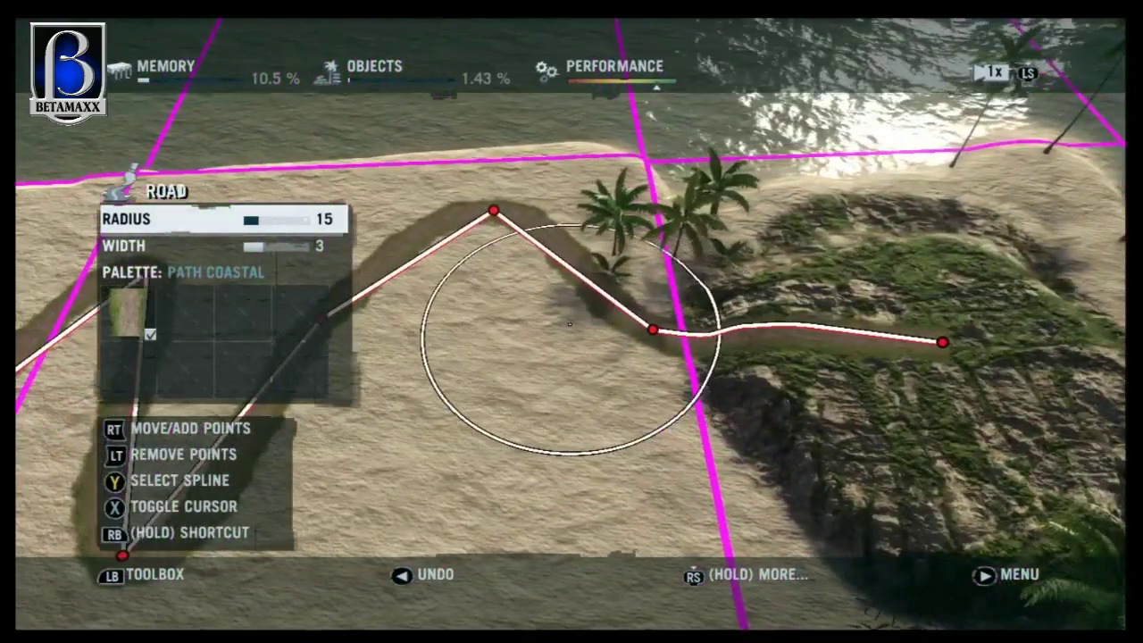
drag(570, 324, 481, 332)
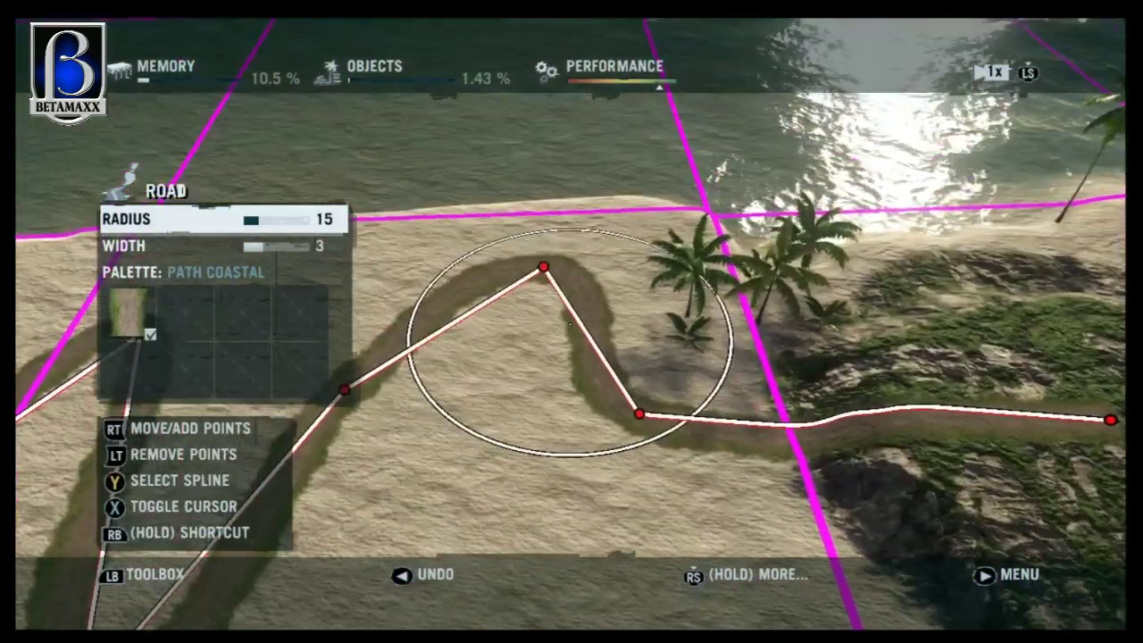
drag(569, 324, 480, 324)
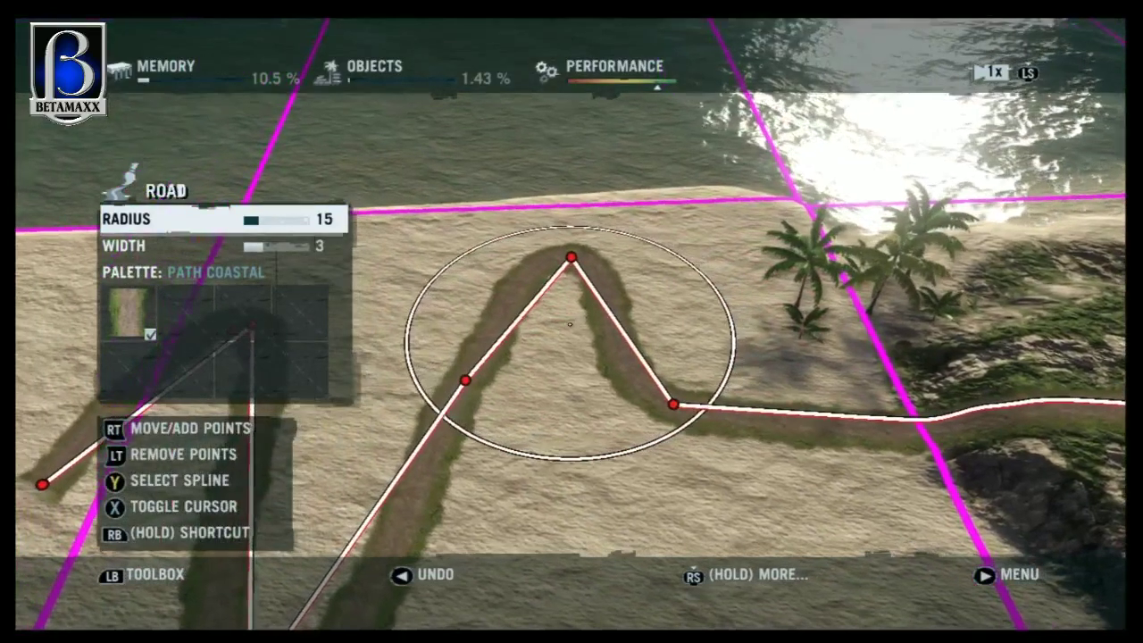
Reduce the radius to 4, then add a single point between two bends of the coastal path and move it to widen the curve
mouse_move(568, 324)
mouse_down()
mouse_move(542, 404)
mouse_move(585, 411)
mouse_move(568, 370)
mouse_move(569, 324)
mouse_up()
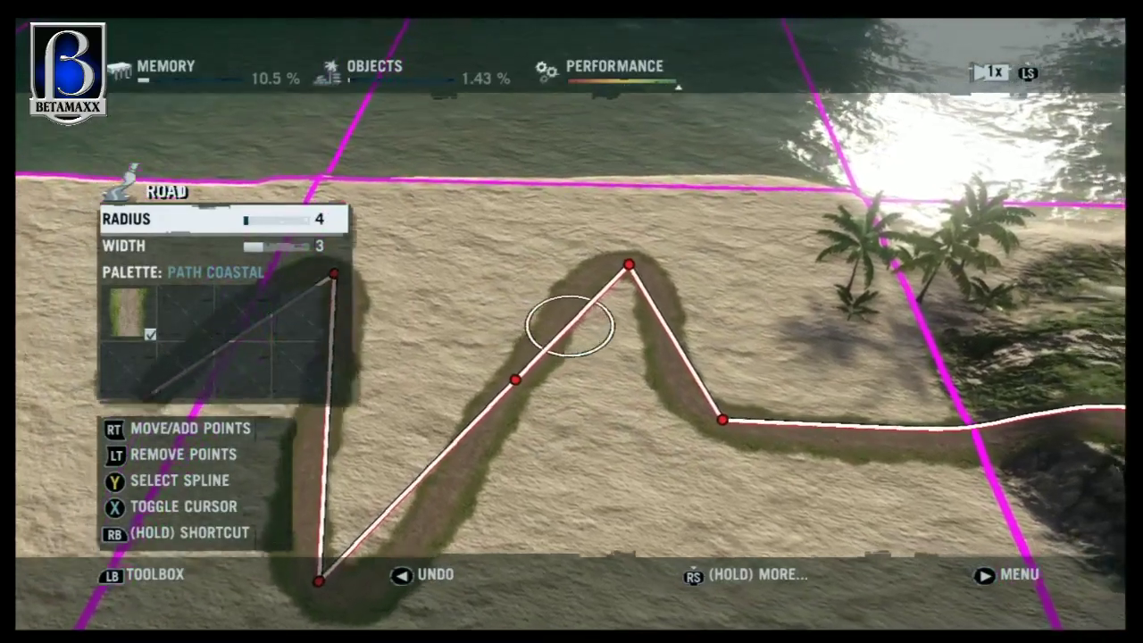
click(569, 324)
drag(560, 324, 452, 256)
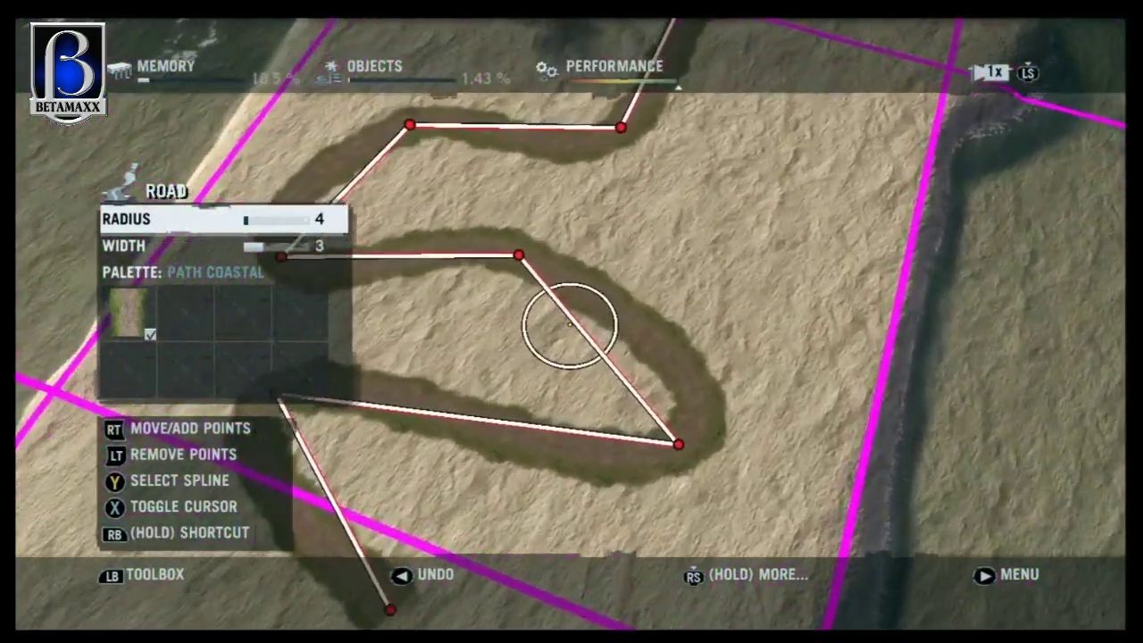
Test the map by running along the winding coastal path and up over the hill, then return to editing
key(Escape)
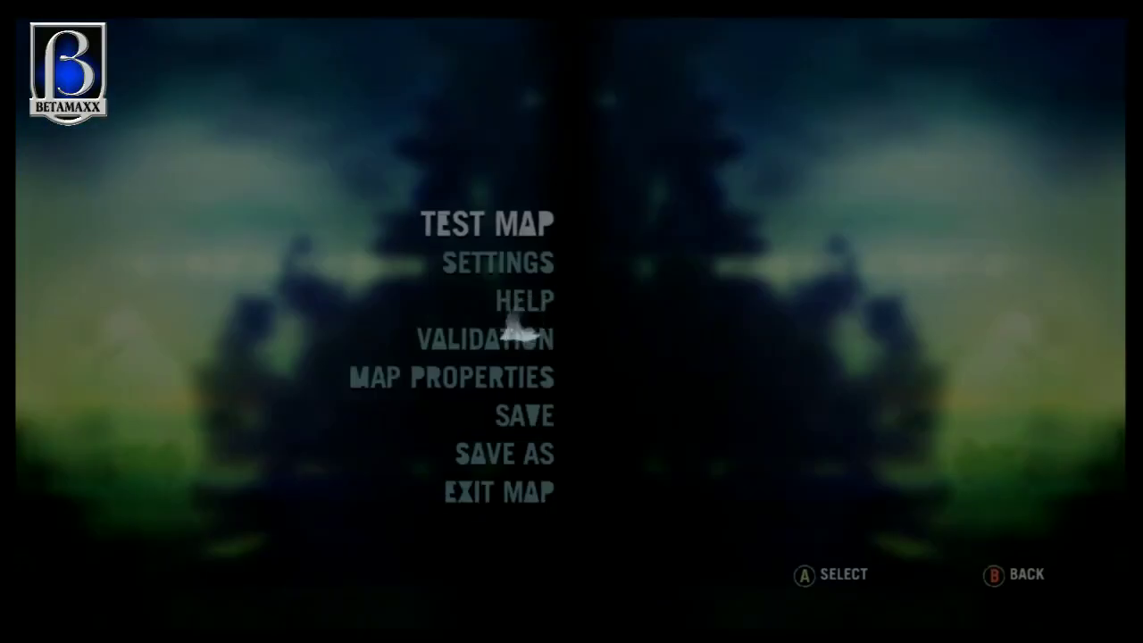
key(Return)
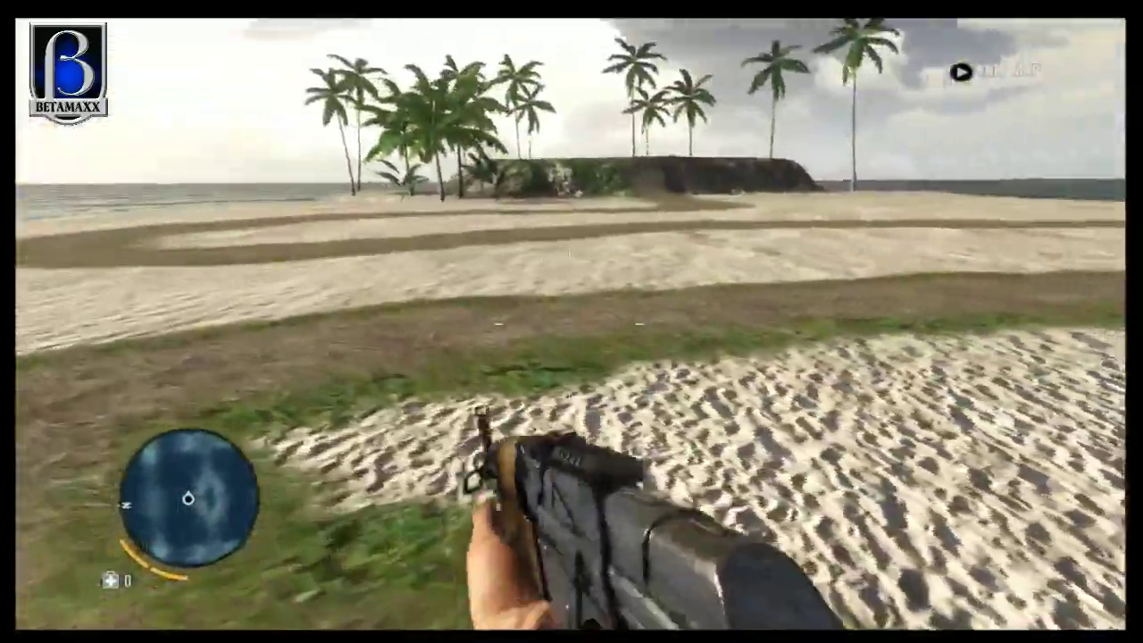
key(shift+w)
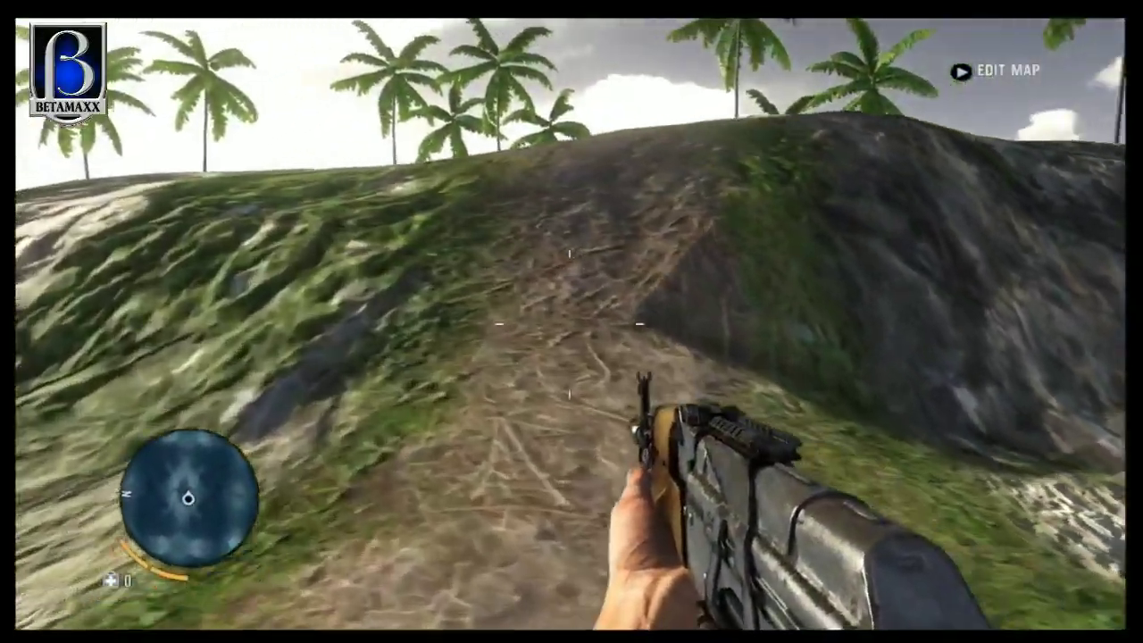
key(w)
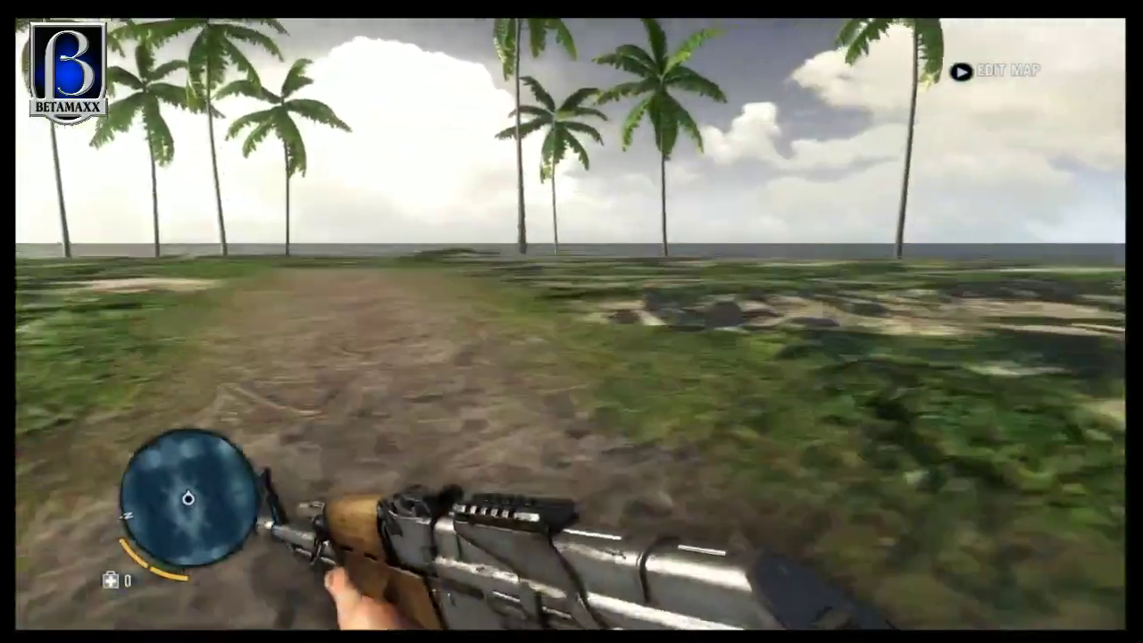
key(w)
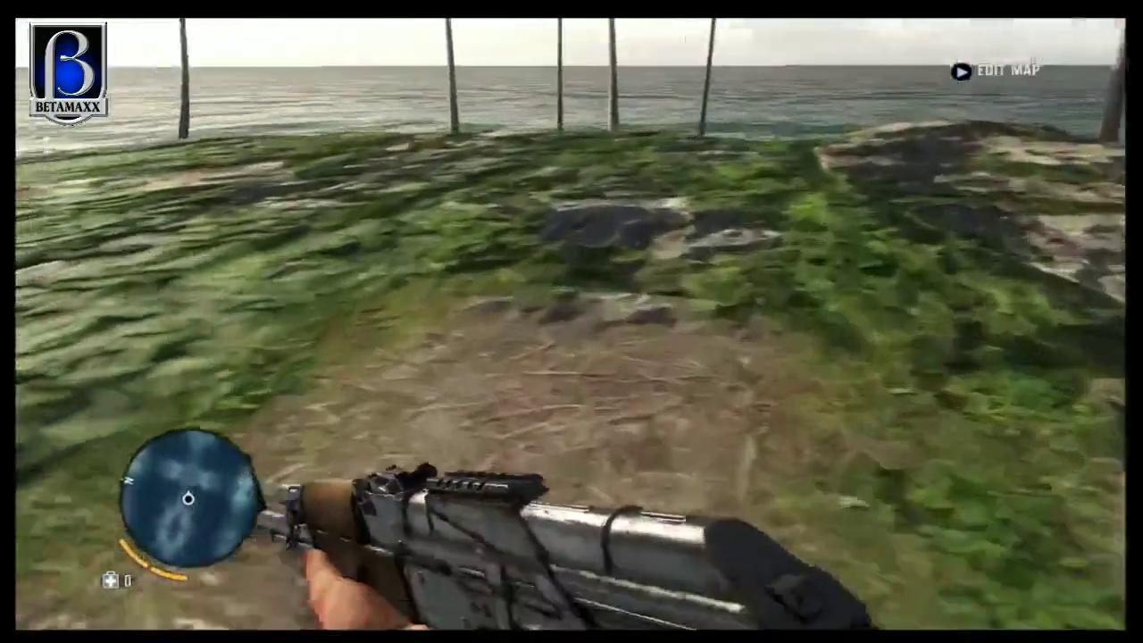
key(w)
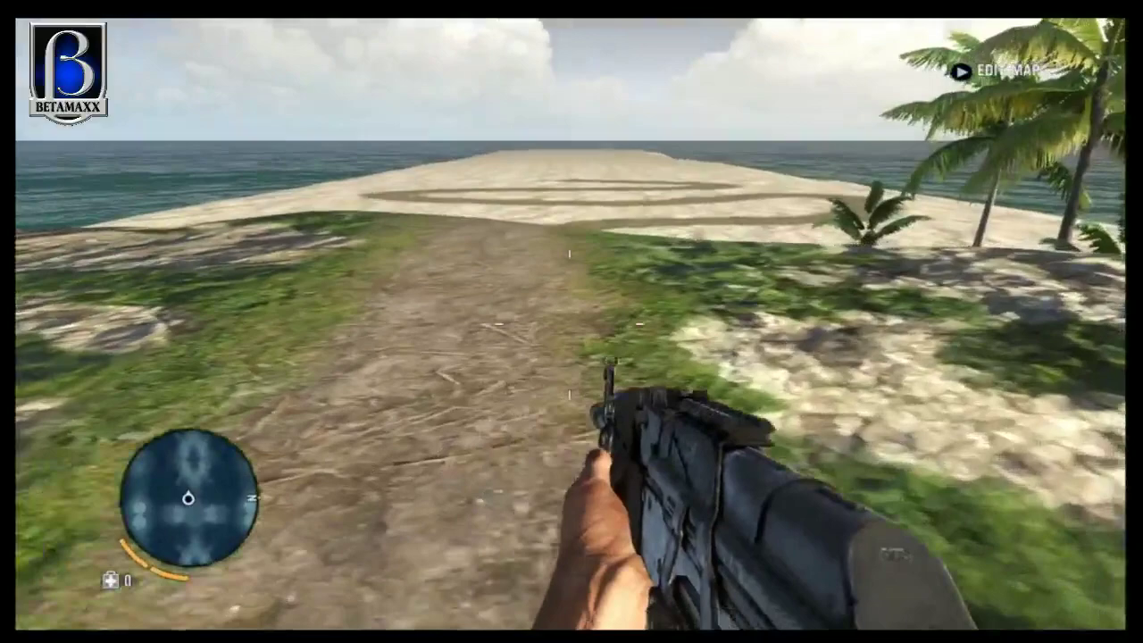
key(w)
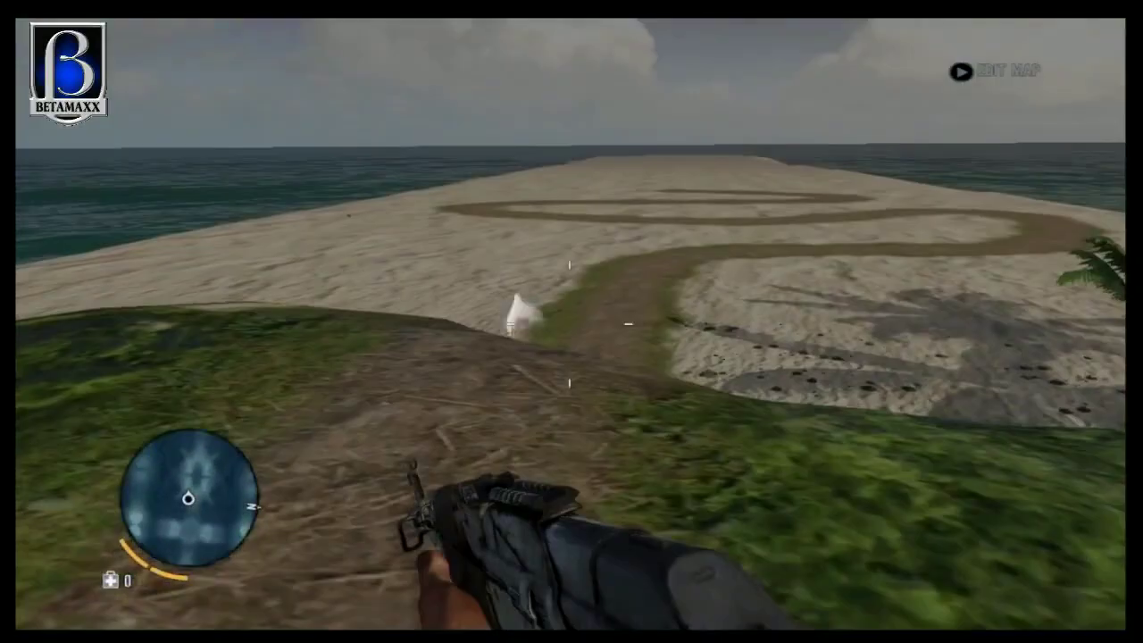
key(w)
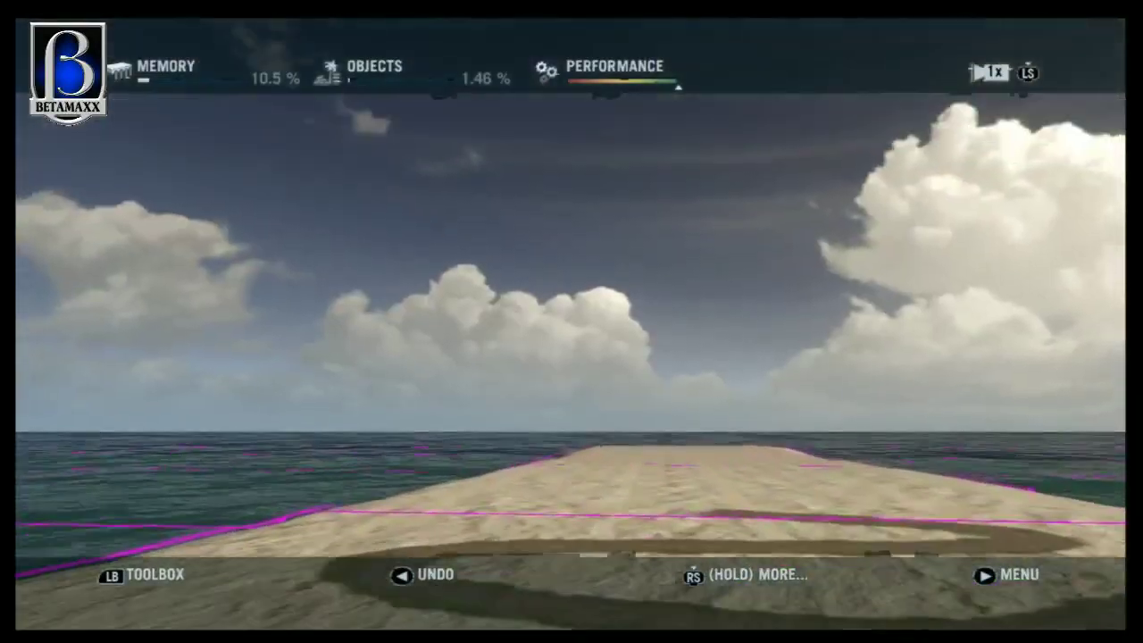
key(w)
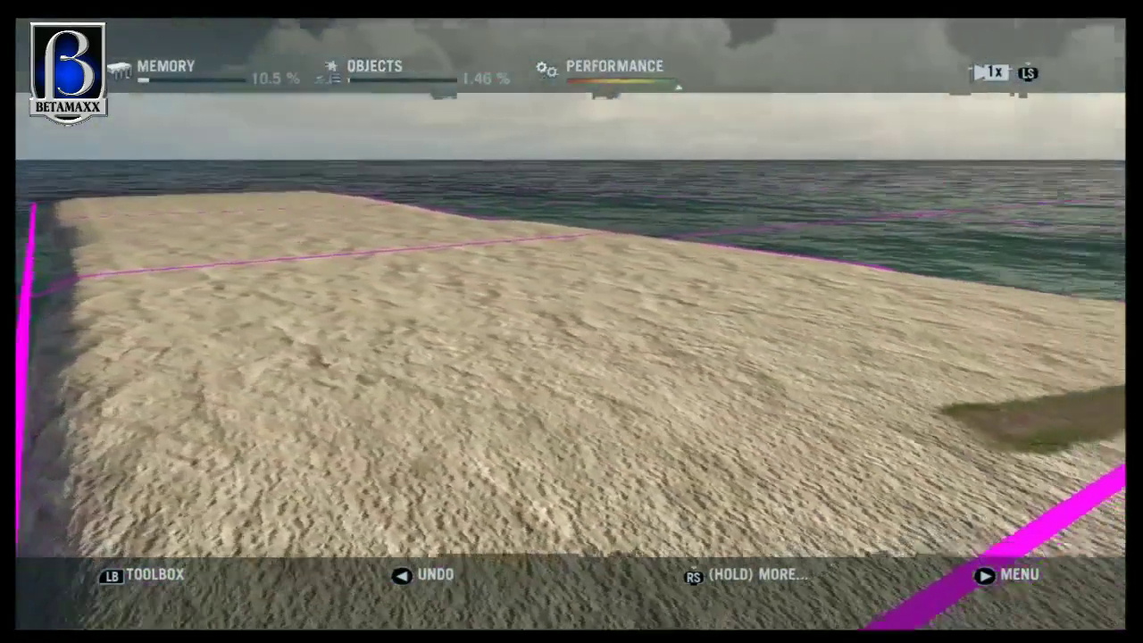
key(d)
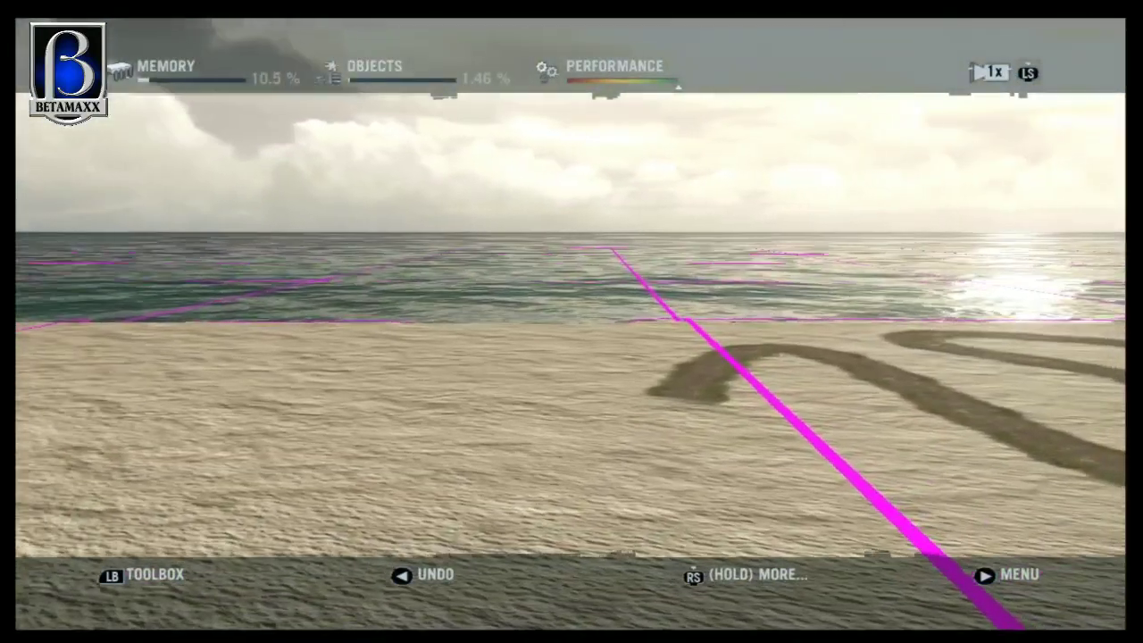
Add Road South Asphalt to the road palette and lay a straight asphalt road along the sand platform
key(Tab)
key(Left)
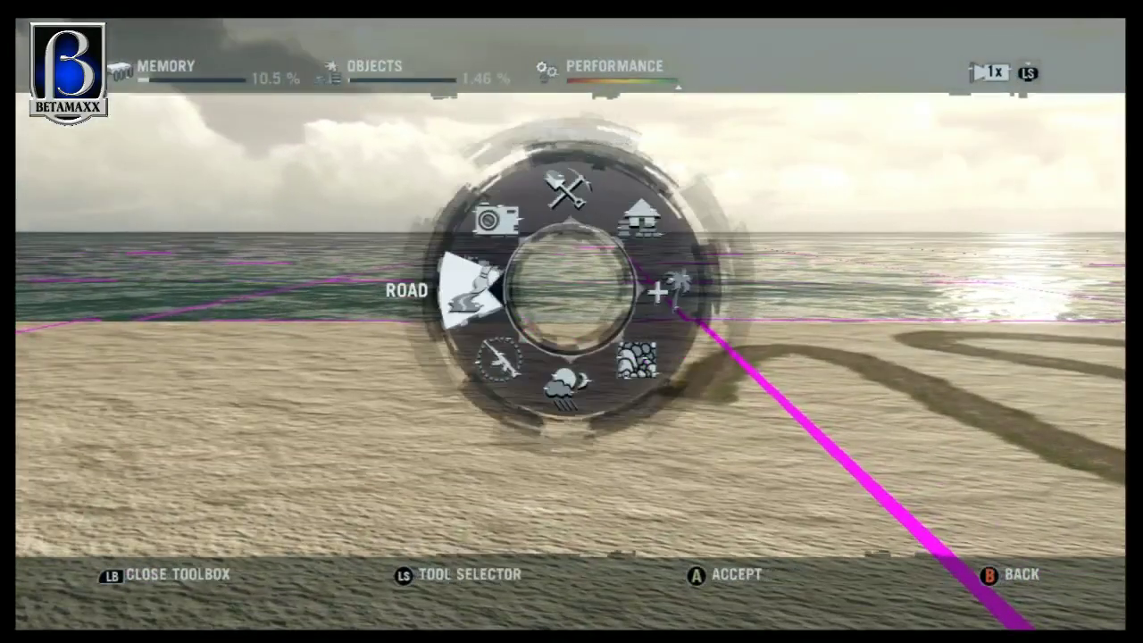
key(Return)
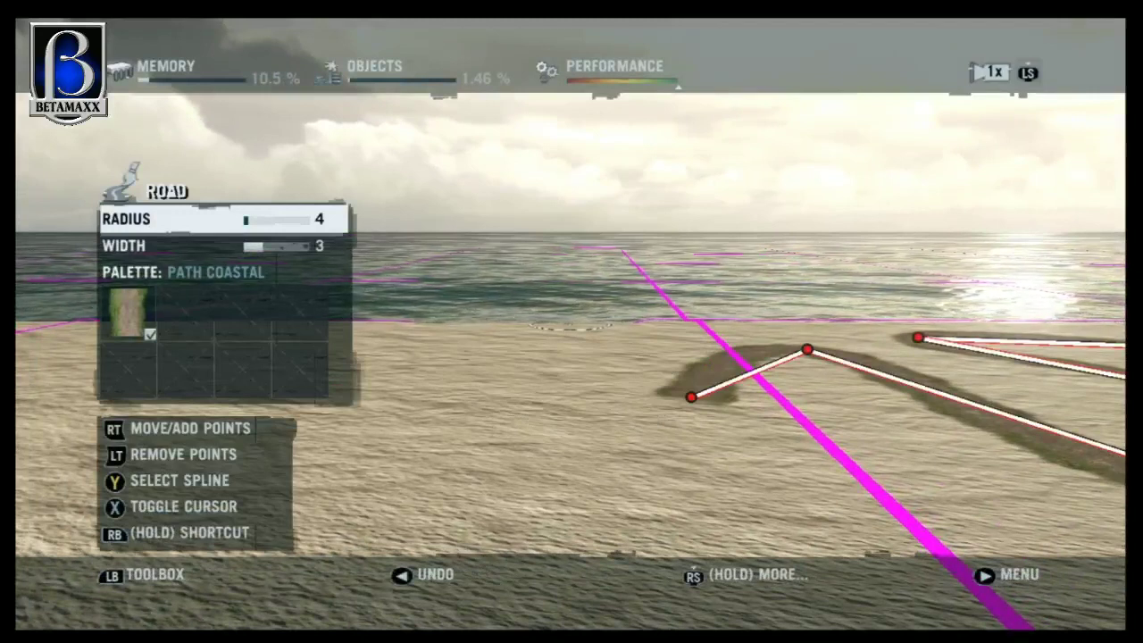
key(Down)
key(Down)
key(Return)
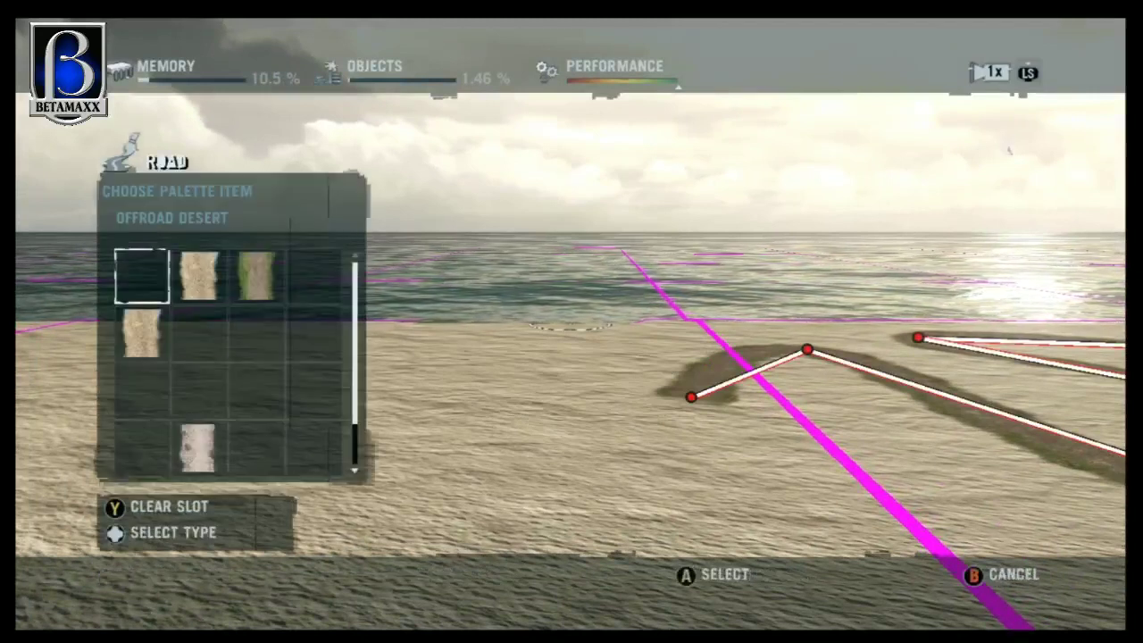
key(Right)
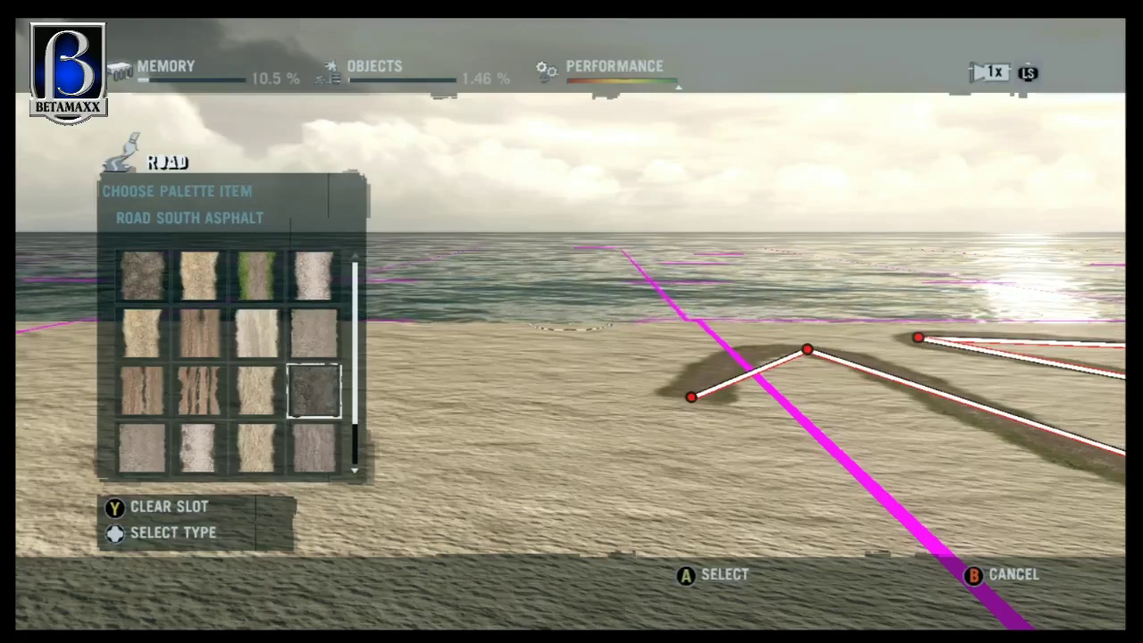
key(Return)
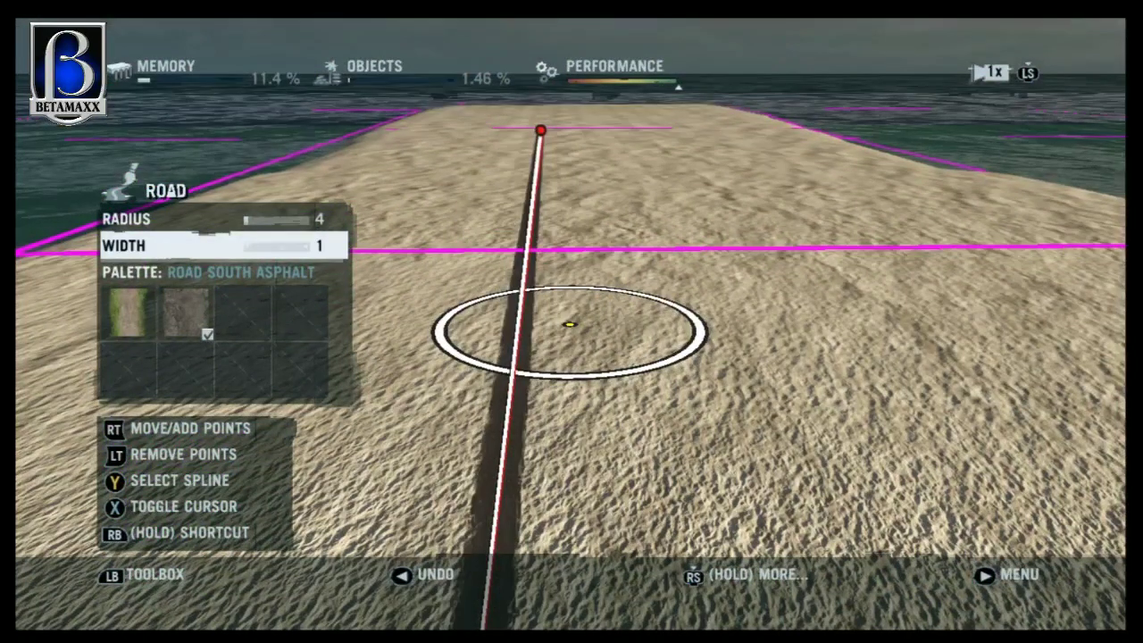
Set the width of the straight asphalt road to 8
key(Right)
key(Right)
key(Right)
key(Right)
key(Right)
key(Right)
key(Right)
key(Right)
key(Right)
key(Right)
key(Right)
key(Right)
key(Right)
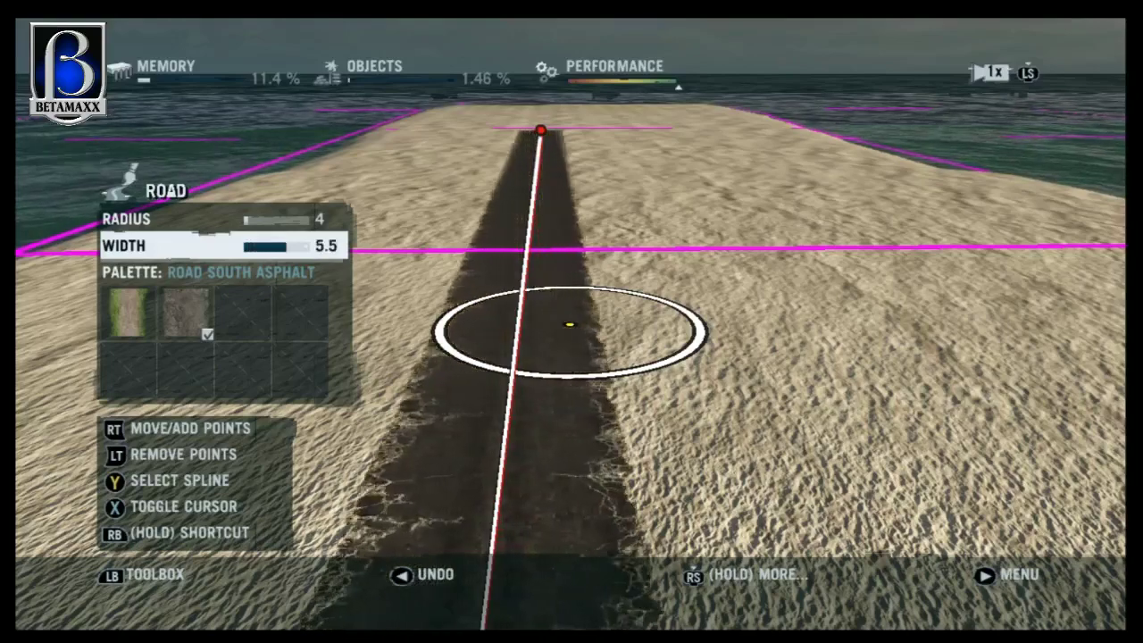
key(Up)
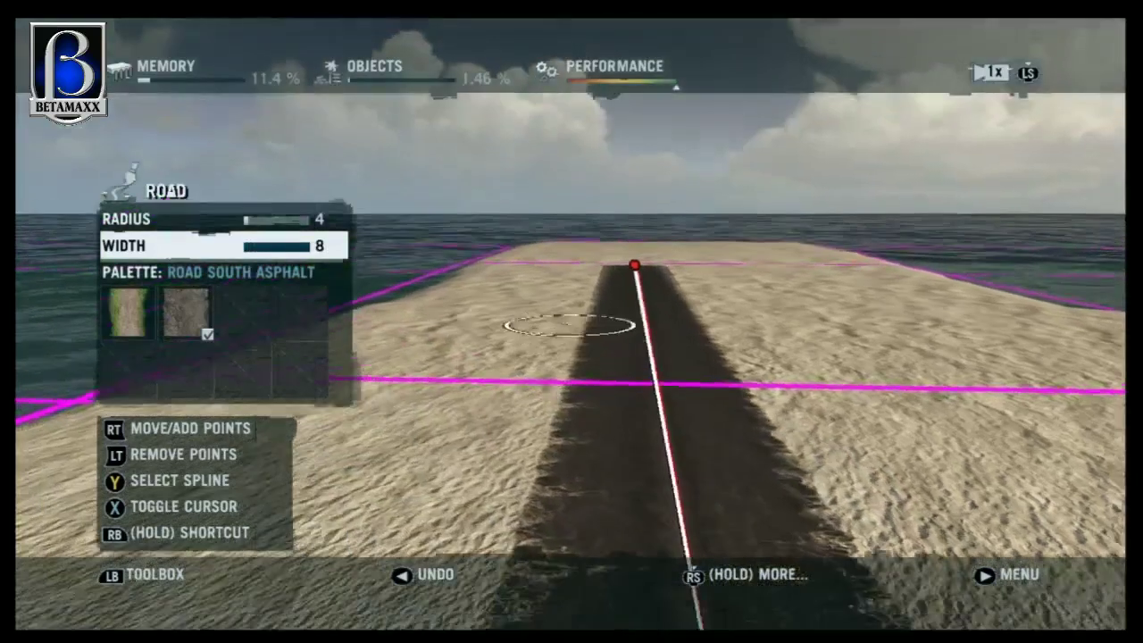
key(Down)
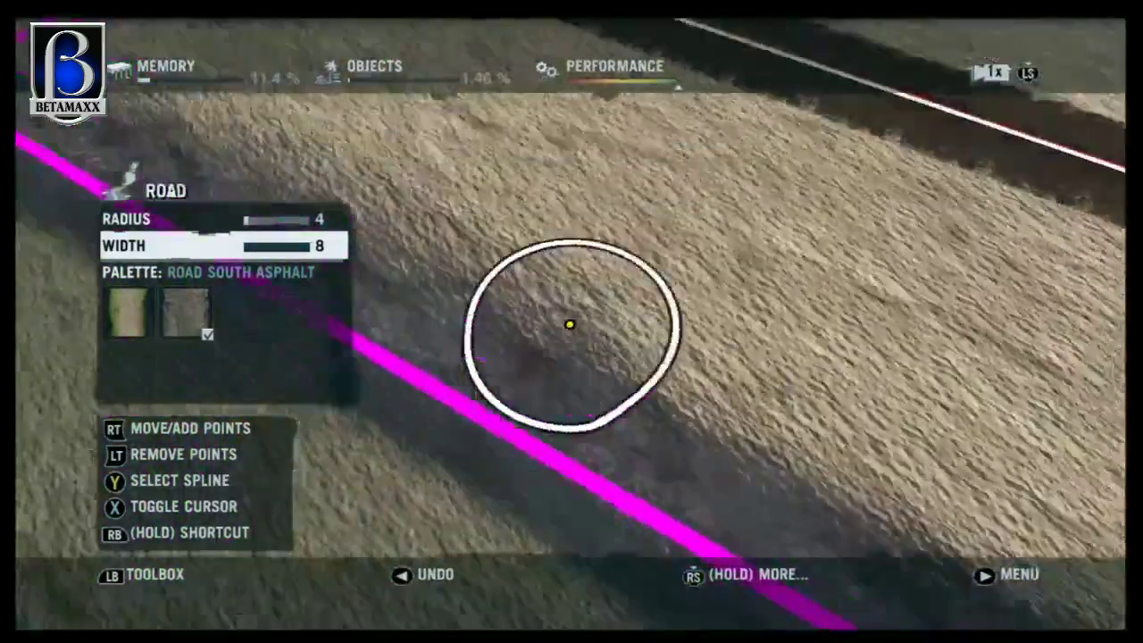
Try extending the asphalt road with an extra point near the edge of the sand, and remove that point again
click(569, 324)
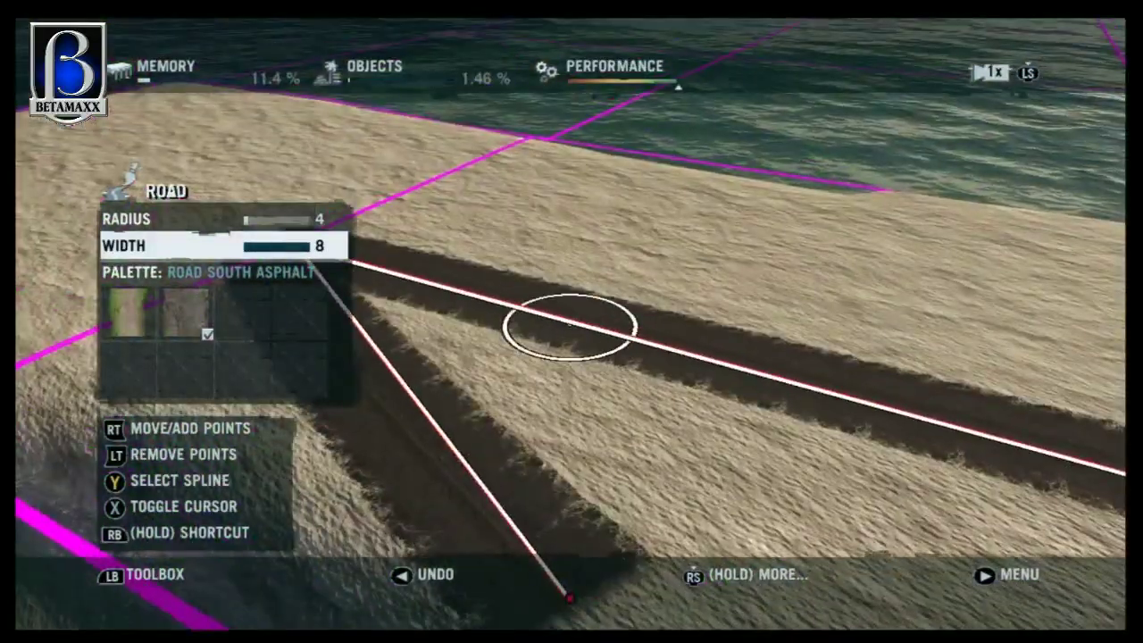
key(Down)
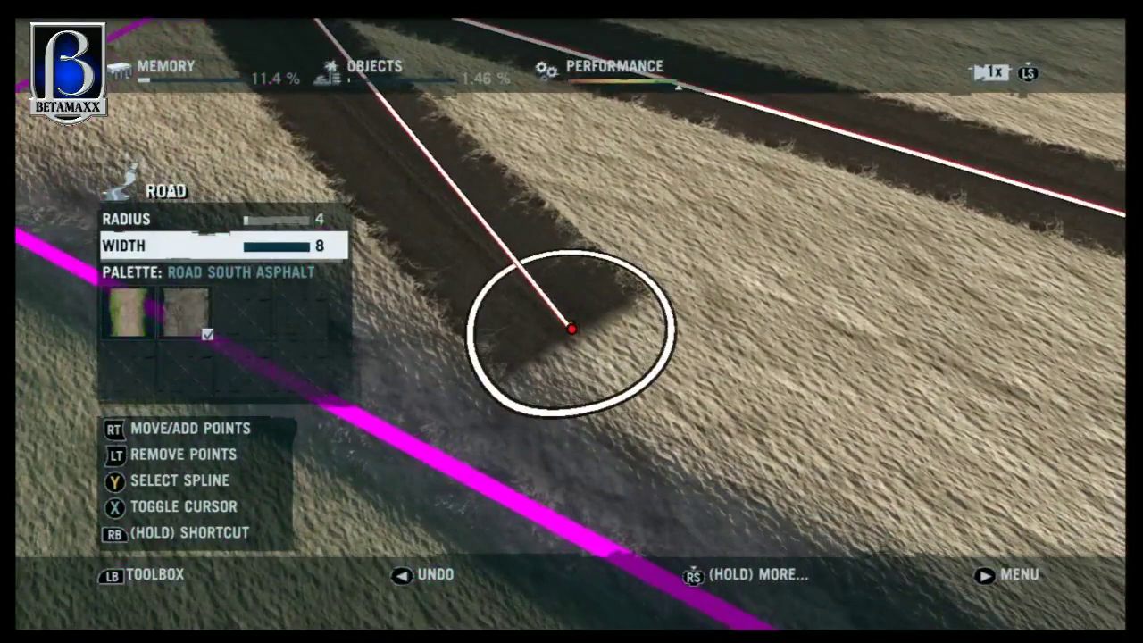
right_click(571, 329)
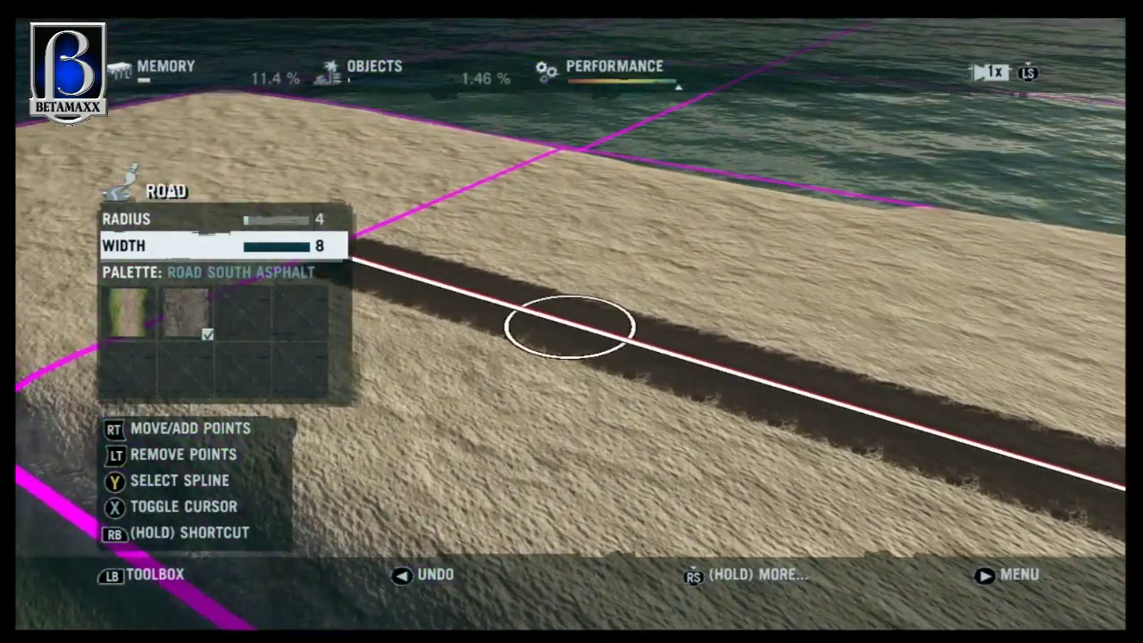
Add a second Road South Asphalt entry to the palette and lay a road crossing the first one from edge to edge
key(Down)
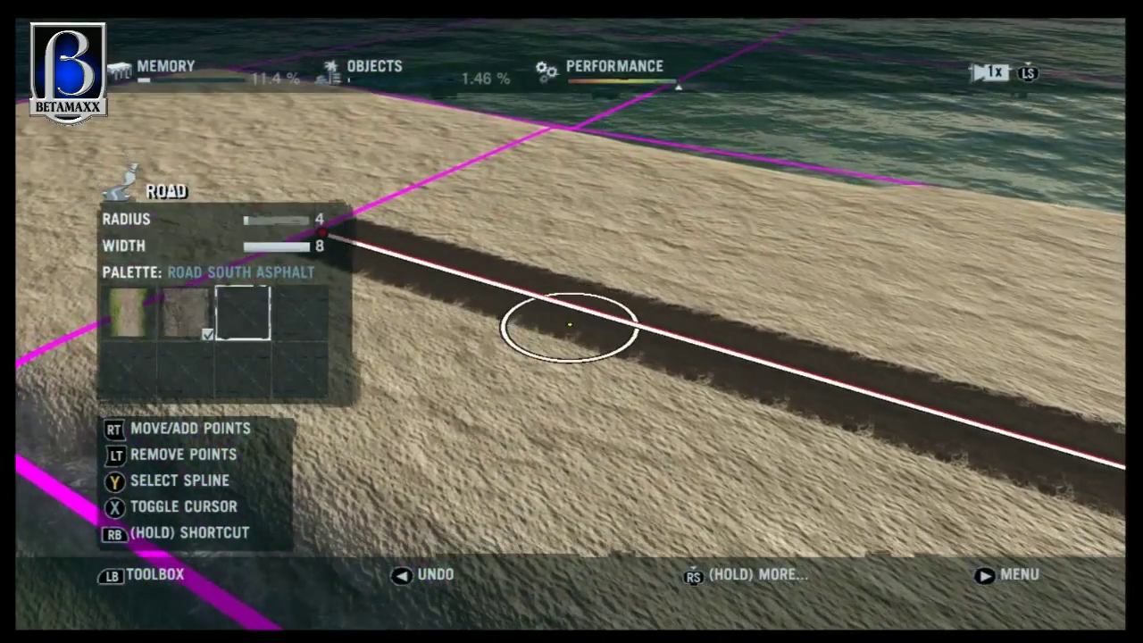
key(Return)
key(Right)
key(Right)
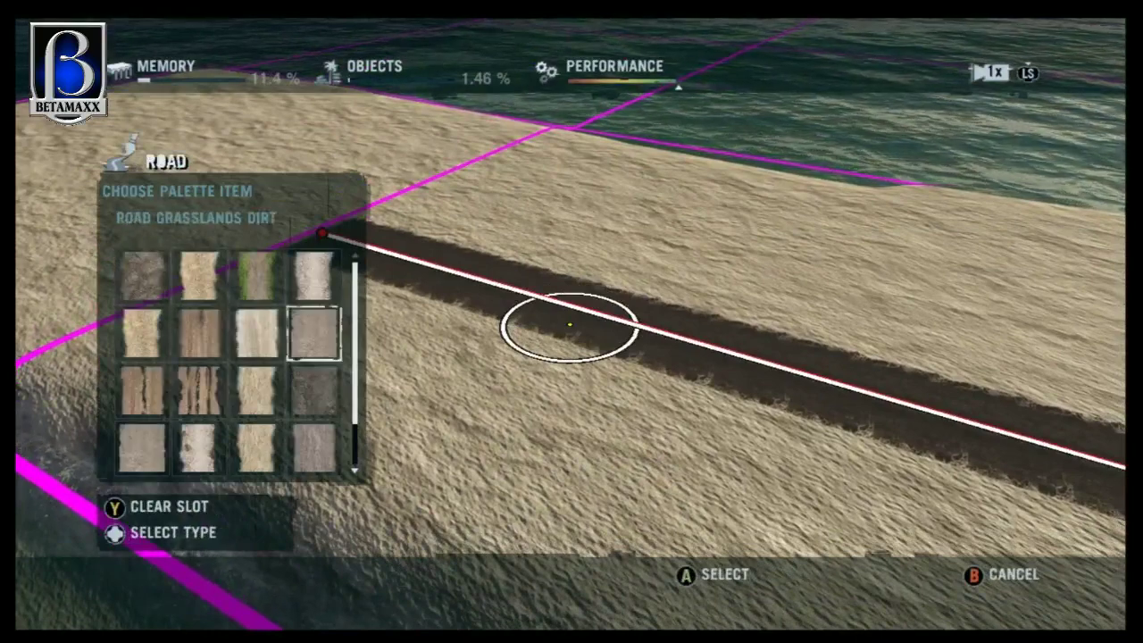
key(Return)
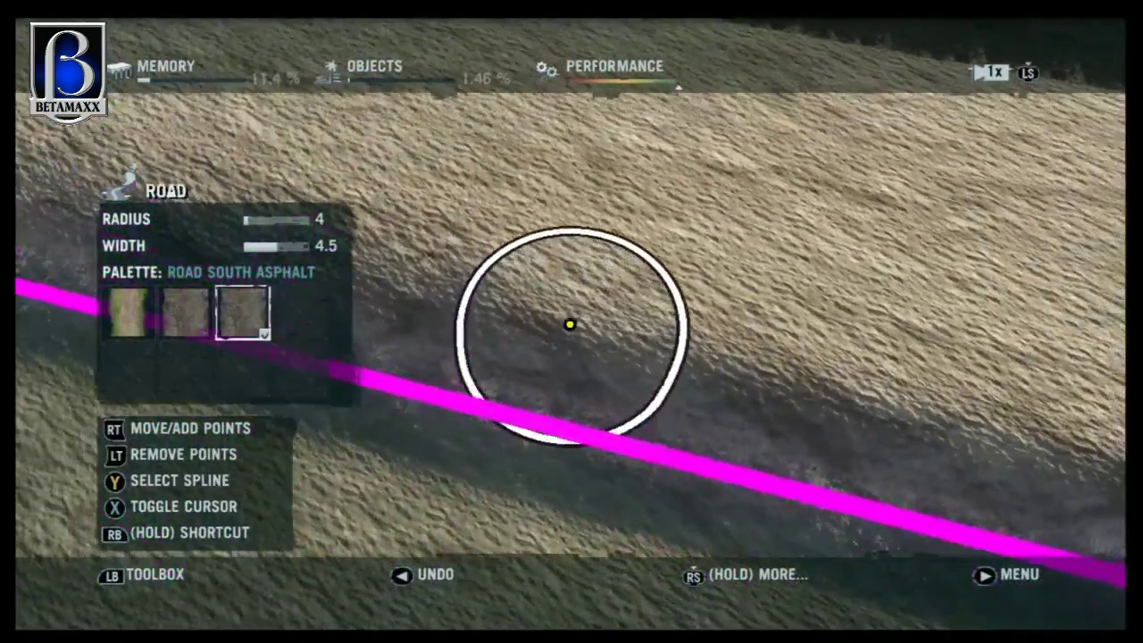
drag(579, 265, 570, 323)
Set the width of the crossing asphalt road to 8
key(Up)
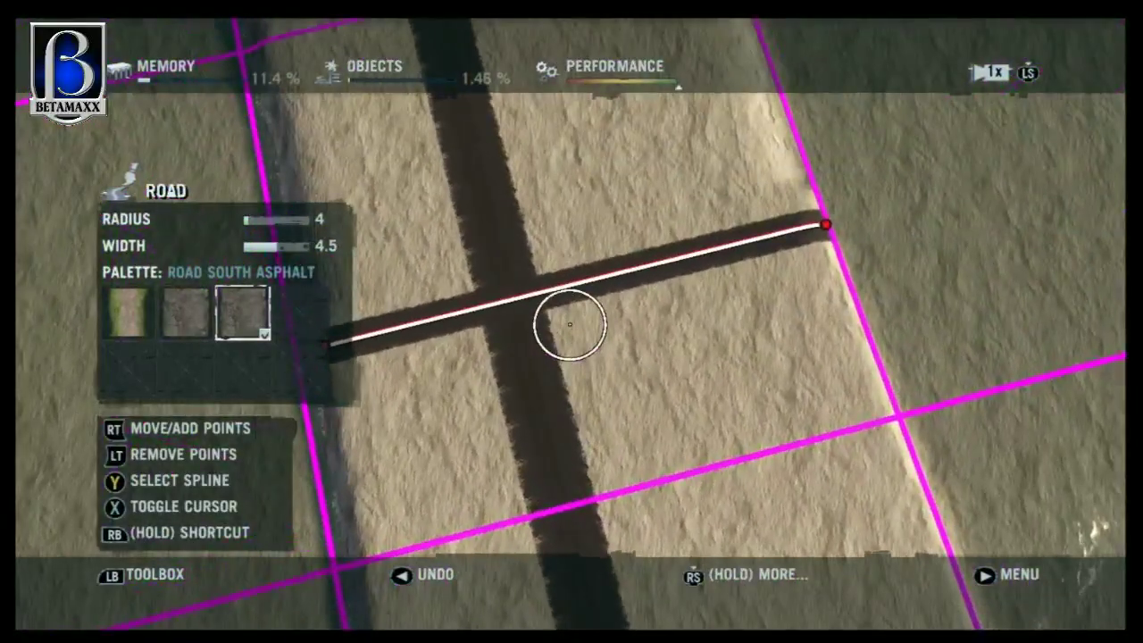
key(Up)
key(Up)
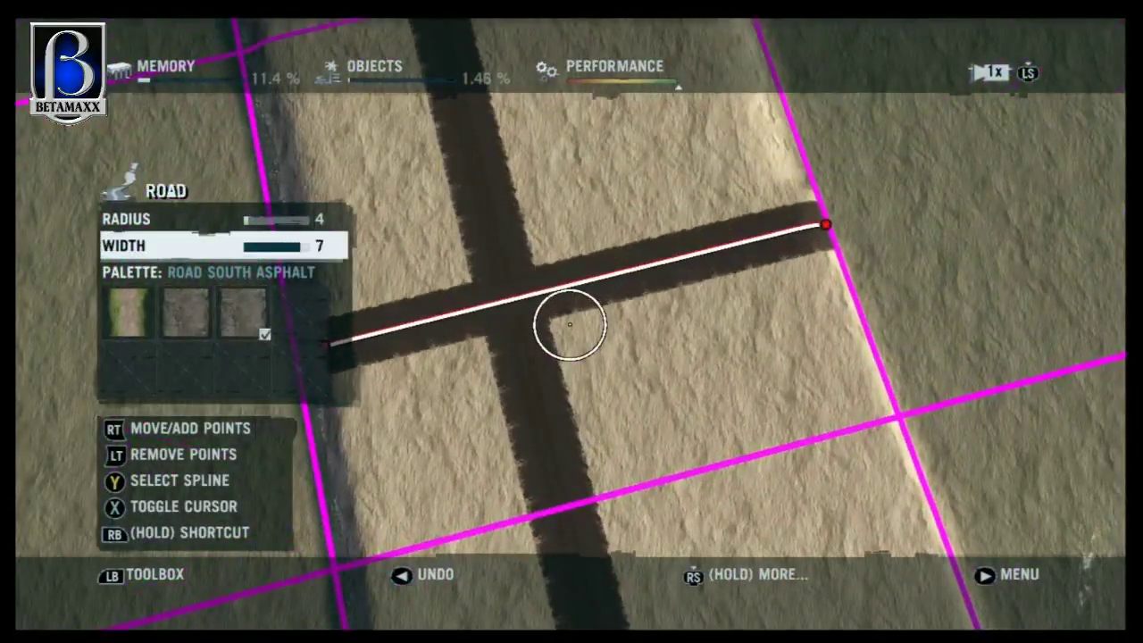
key(Down)
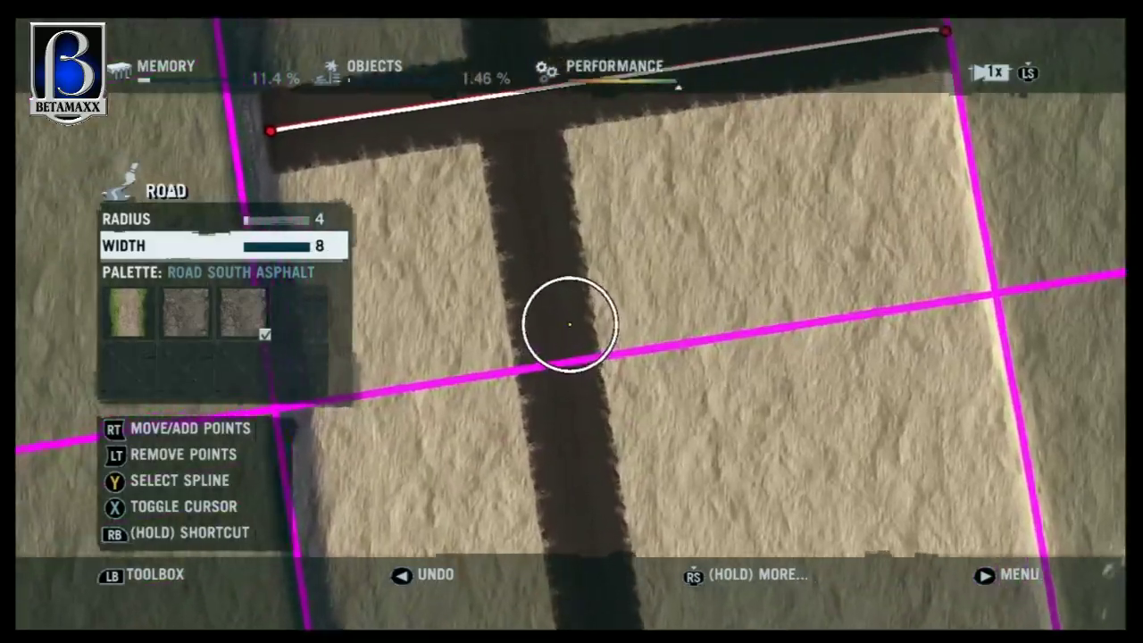
key(Left)
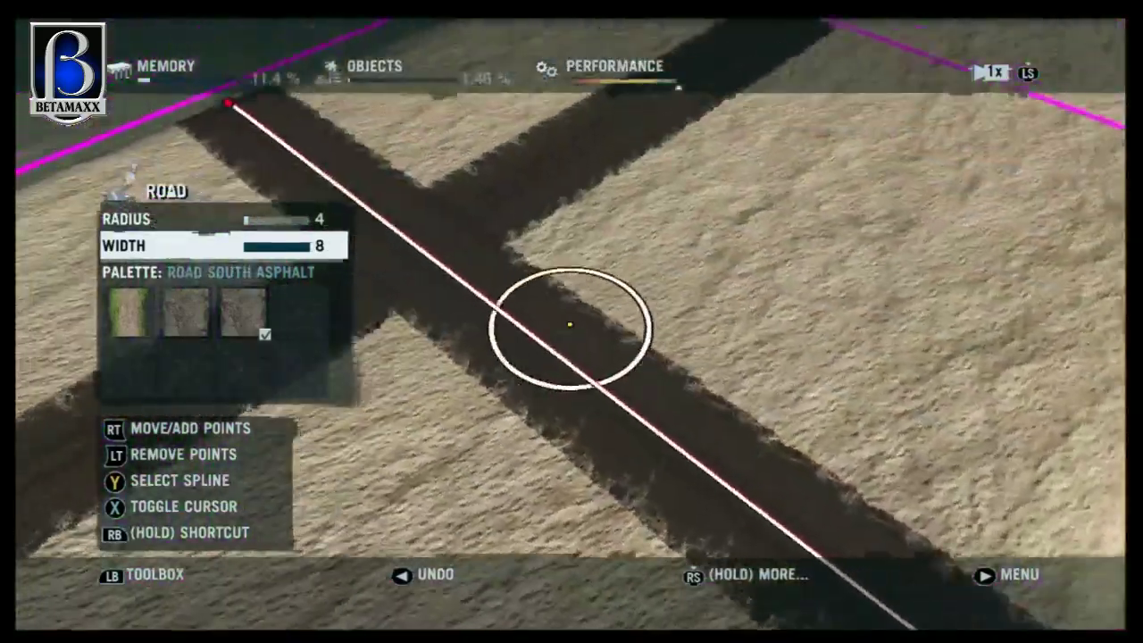
Switch to adding new objects and open the Roads category of the Utilities objects
key(LB)
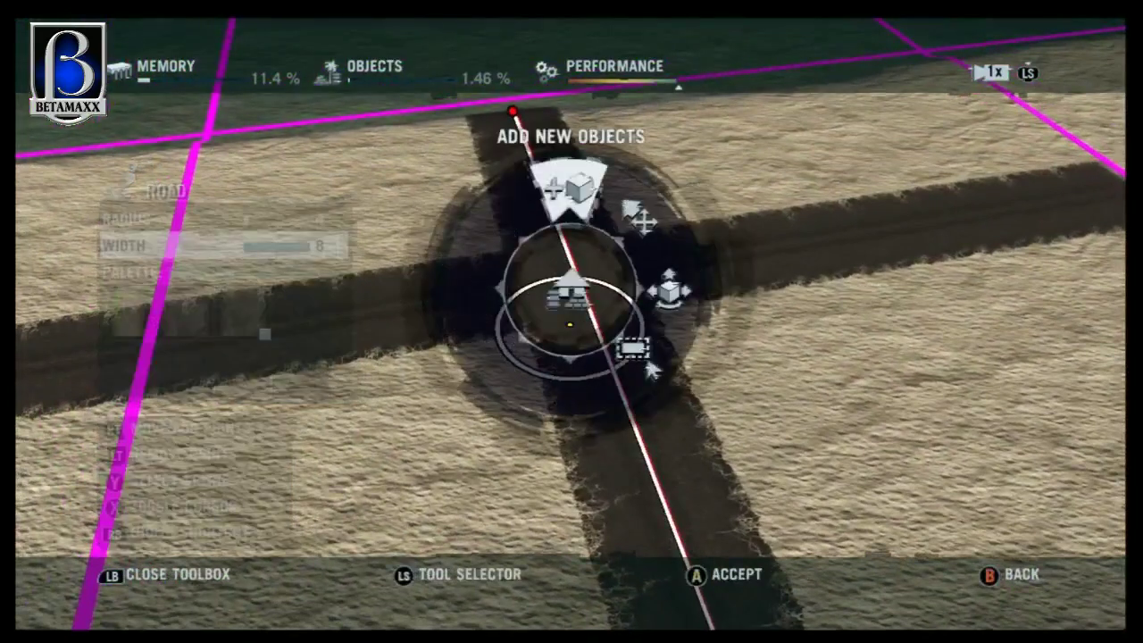
key(Return)
key(Down)
key(Down)
key(Down)
key(Return)
key(Down)
key(Down)
key(Down)
key(Down)
key(Down)
key(Down)
key(Down)
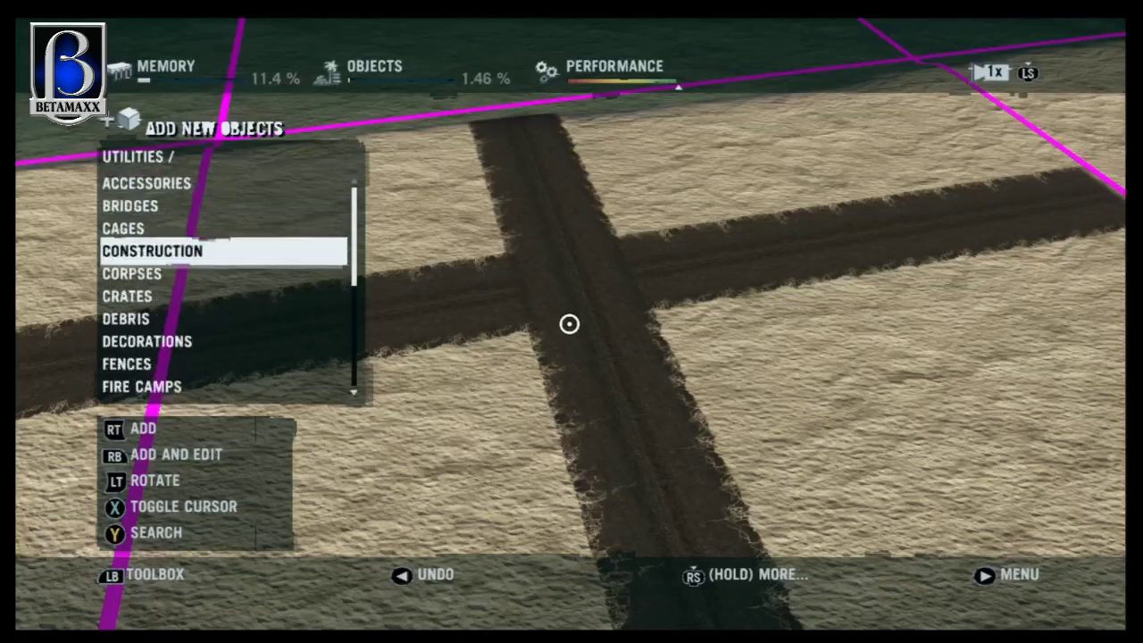
key(Down)
key(Down)
key(Down)
key(Down)
key(Down)
key(Down)
key(Down)
key(Down)
key(Down)
key(Down)
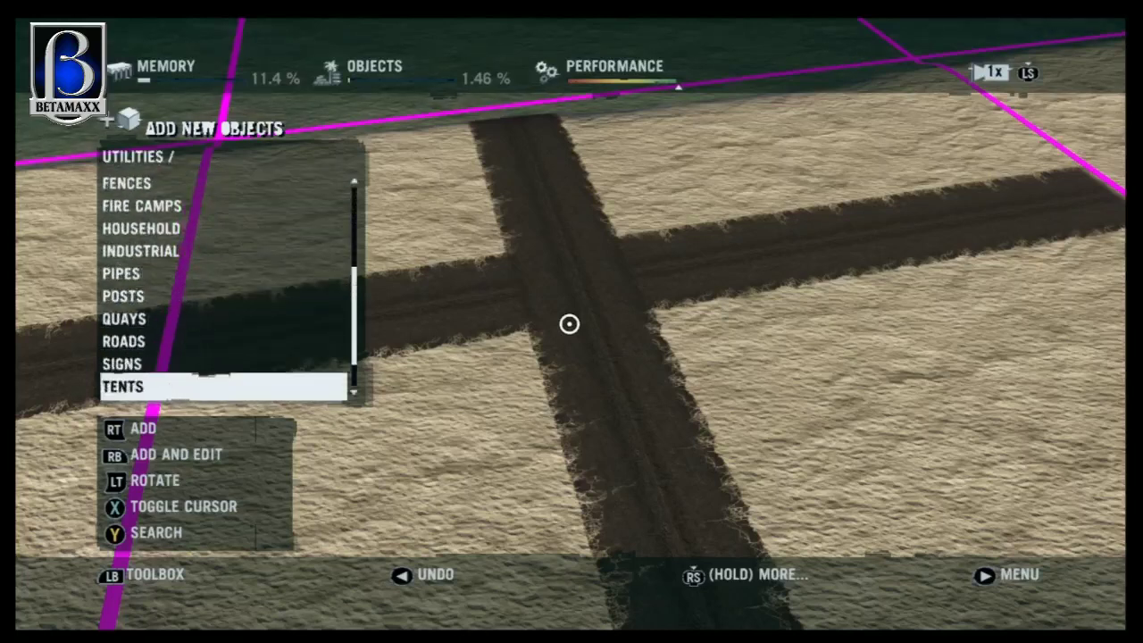
key(Up)
key(Up)
key(Return)
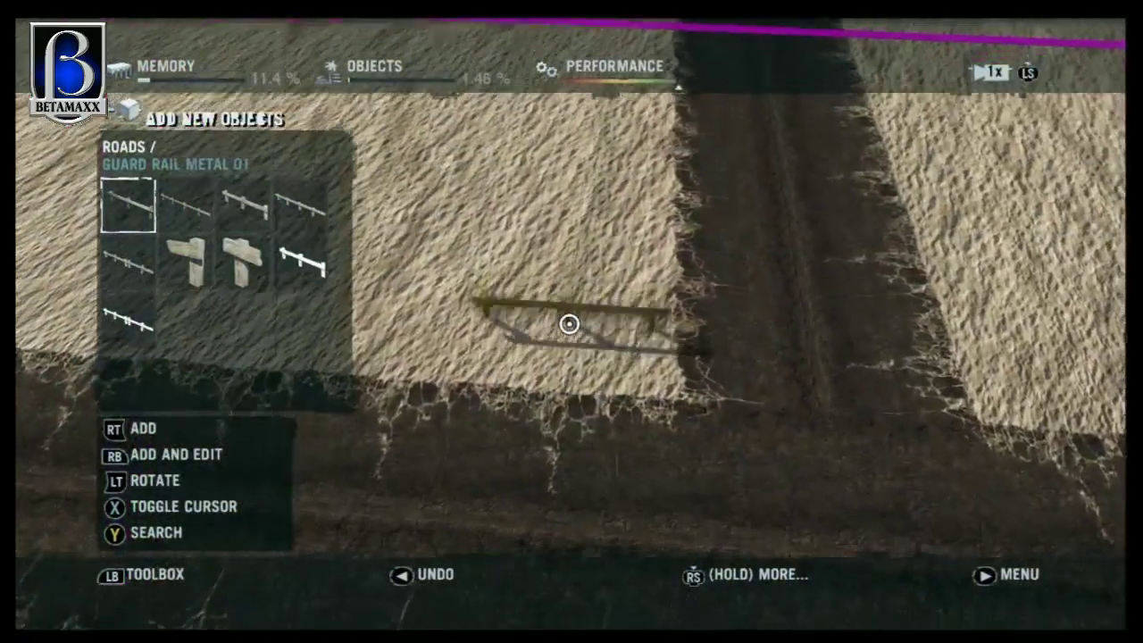
Place a row of Guard Rail Metal 01 pieces end to end along the edge of the crossing road, starting at the intersection
click(569, 324)
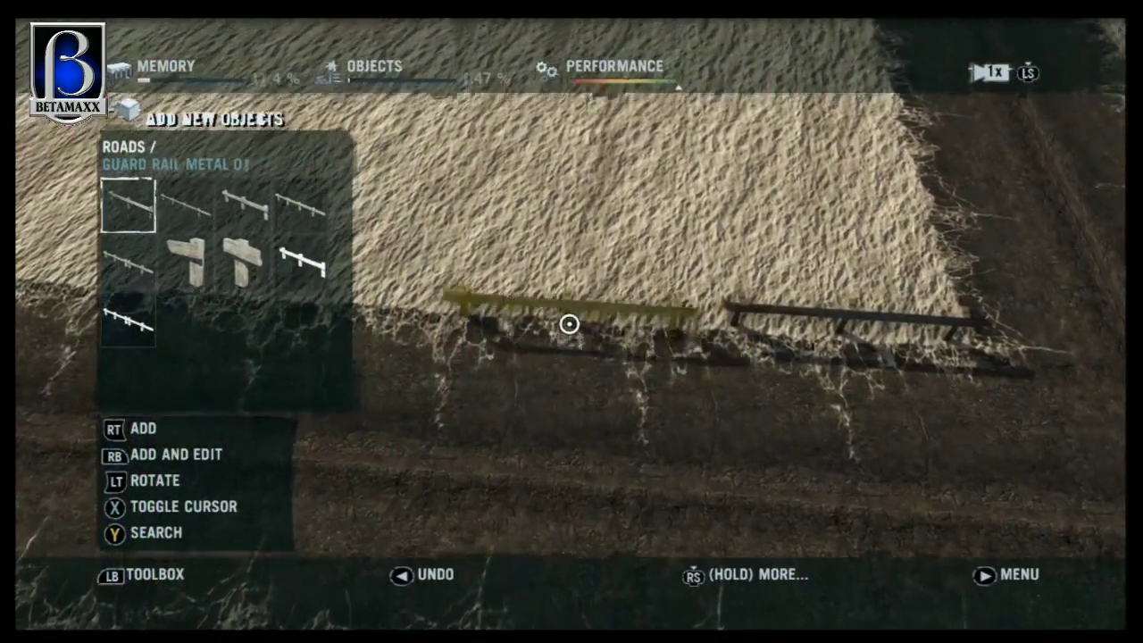
scroll(568, 323, up, 3)
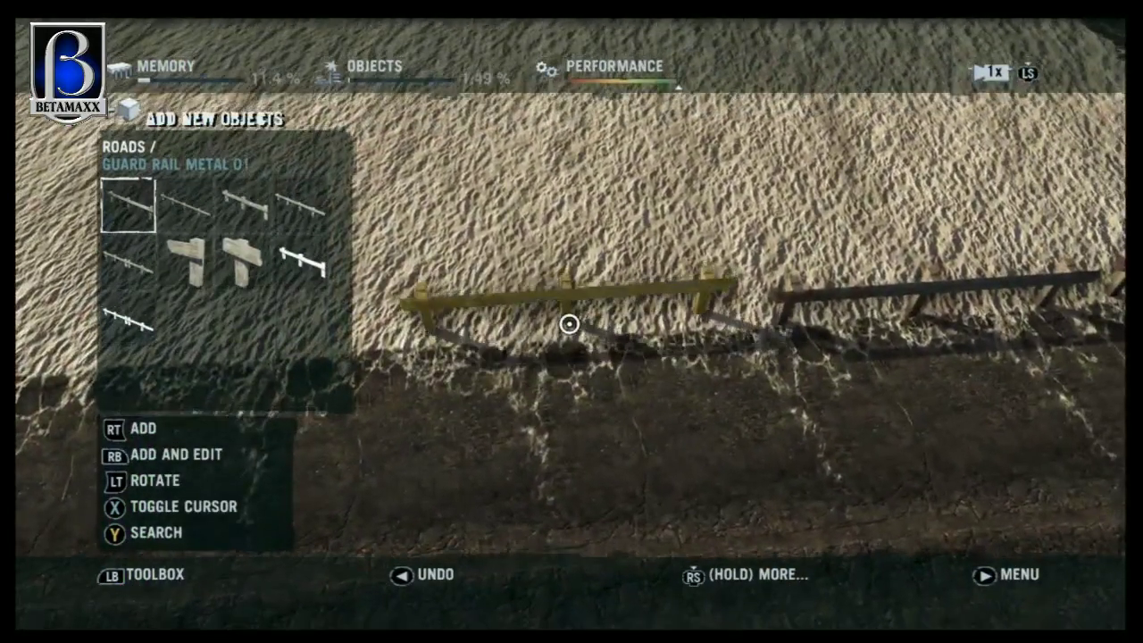
click(570, 323)
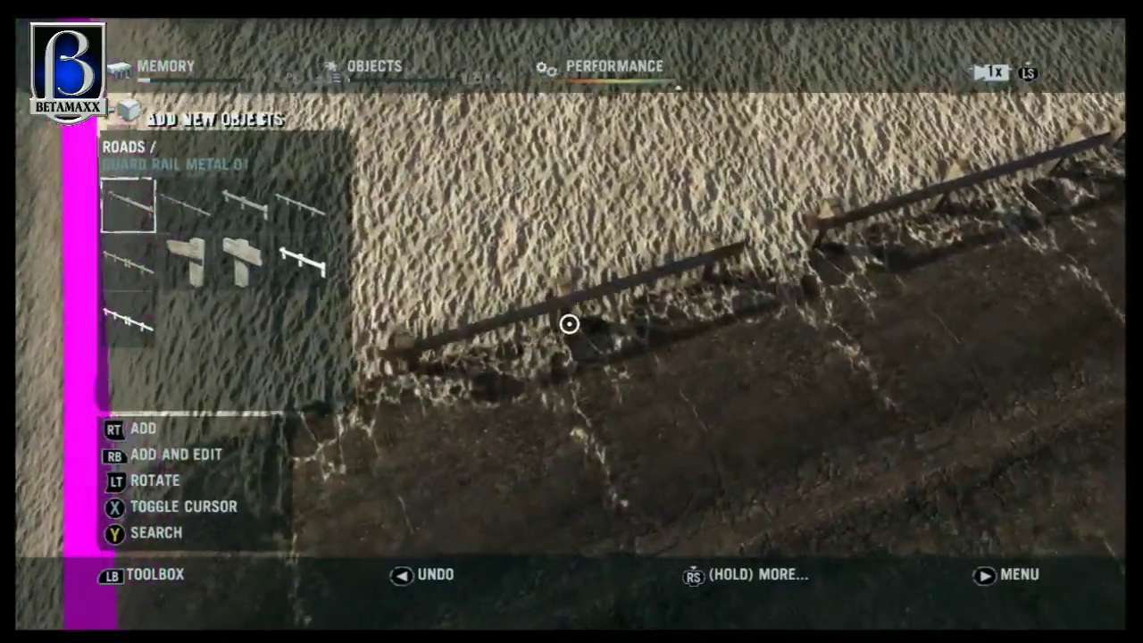
click(569, 323)
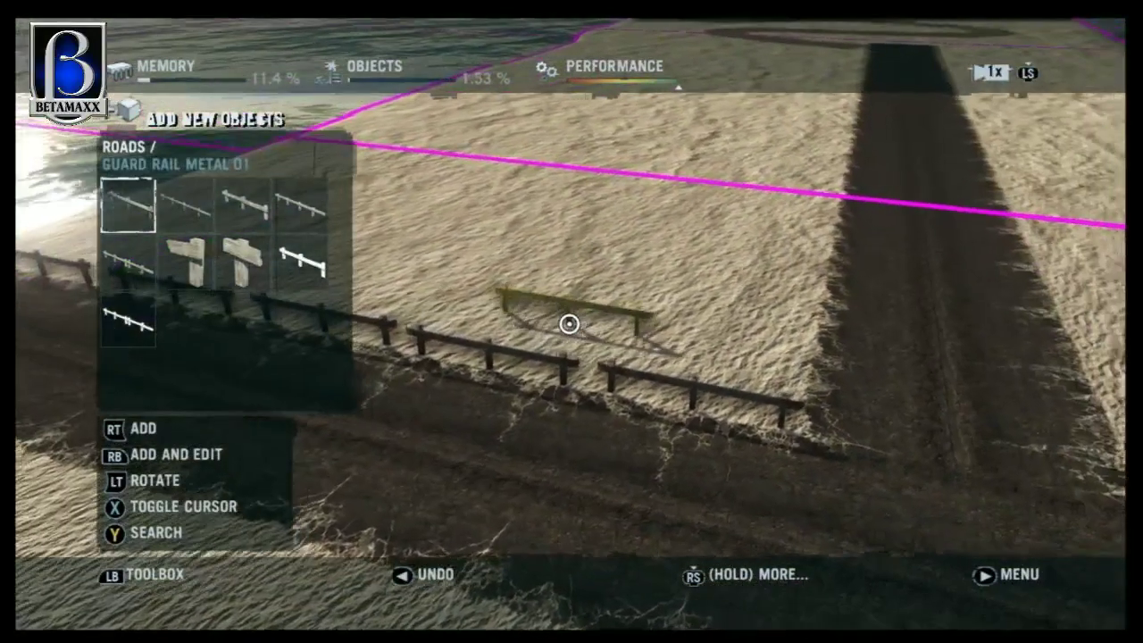
Place single samples of other guard rails, including Guard Rail Wood 01, in parallel rows on the sand behind the roadside rails
key(Right)
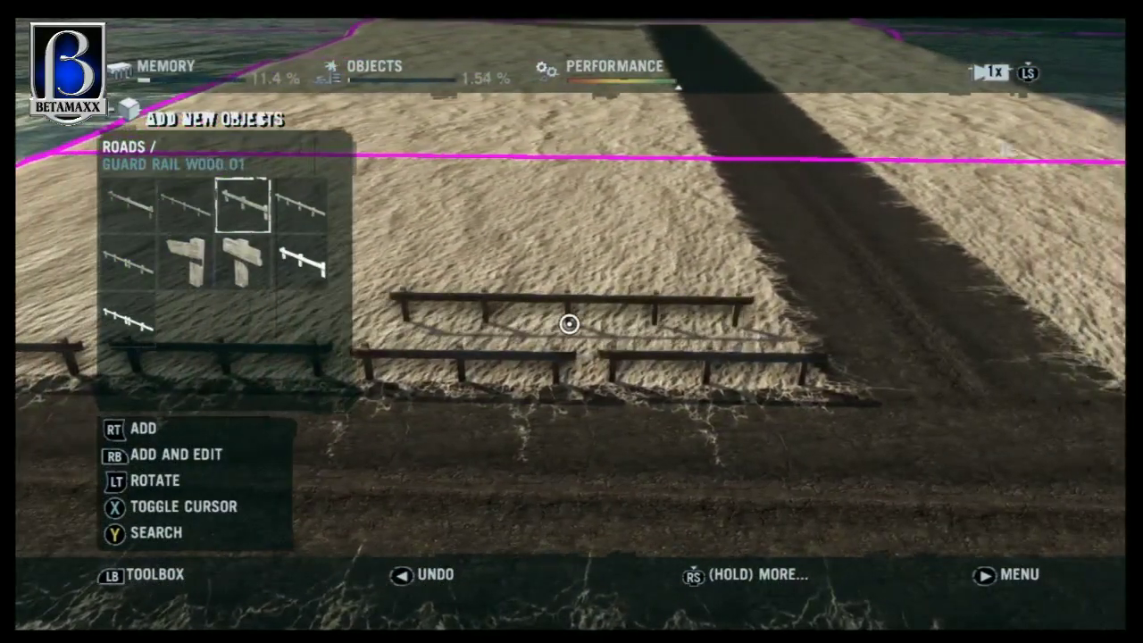
click(568, 323)
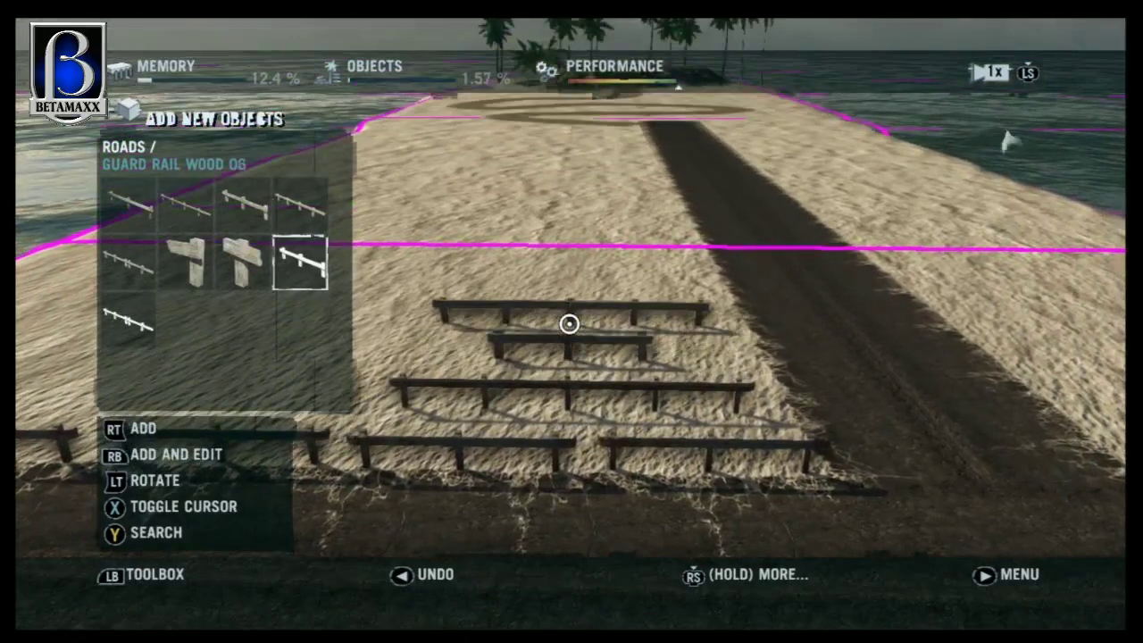
key(Left)
key(Left)
key(Left)
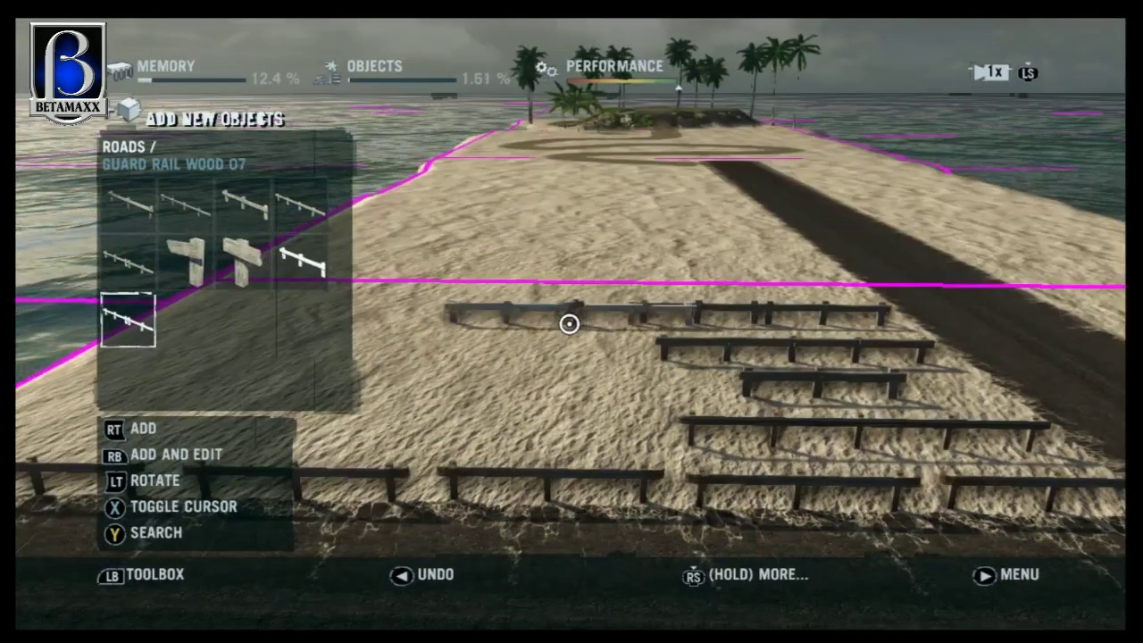
Place samples of the remaining wood guard rails, including Guard Rail Wood 05, 06 and 07, beside the other sample rails
key(Left)
key(Left)
key(Left)
key(Right)
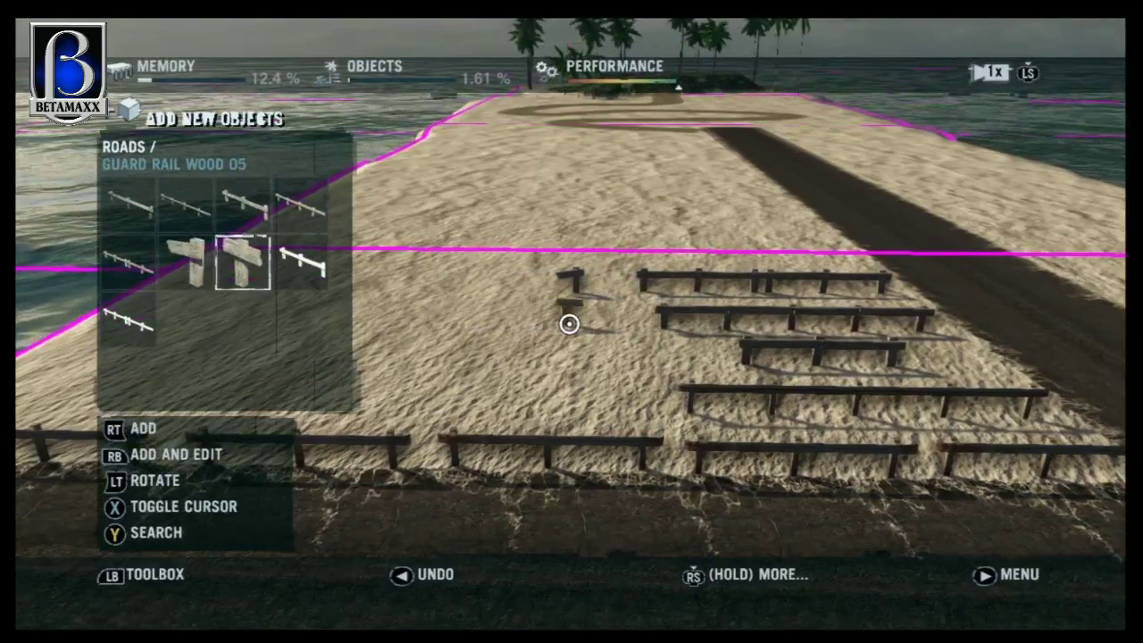
key(Right)
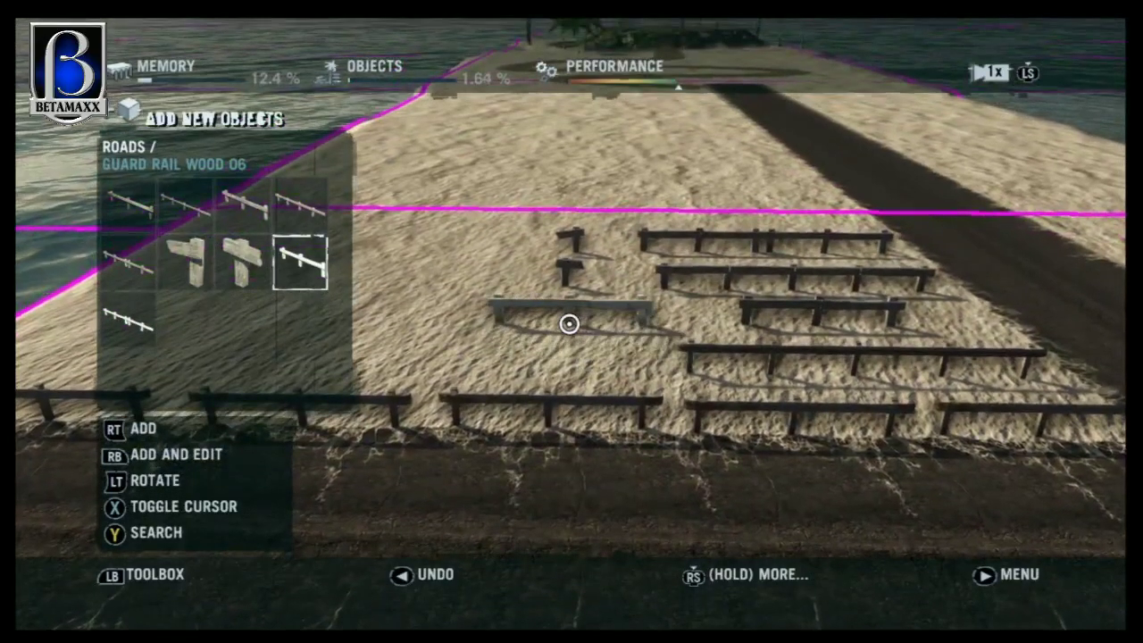
key(Left)
key(Left)
key(Left)
key(Down)
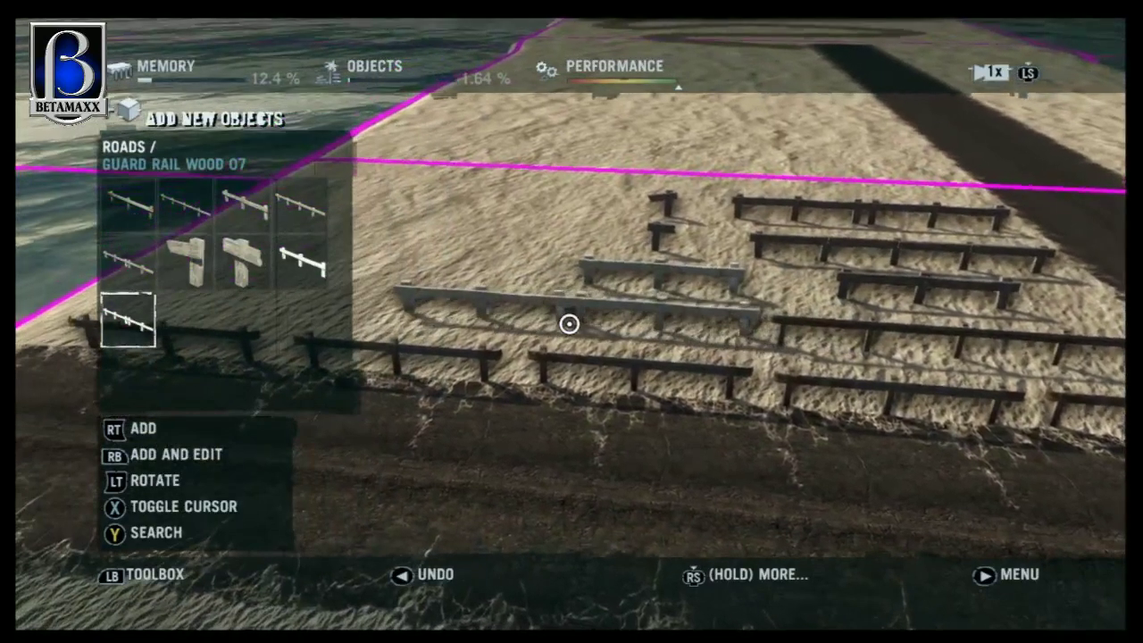
Test the map in the game and walk among the guard rails to examine the metal and wood samples up close
key(Escape)
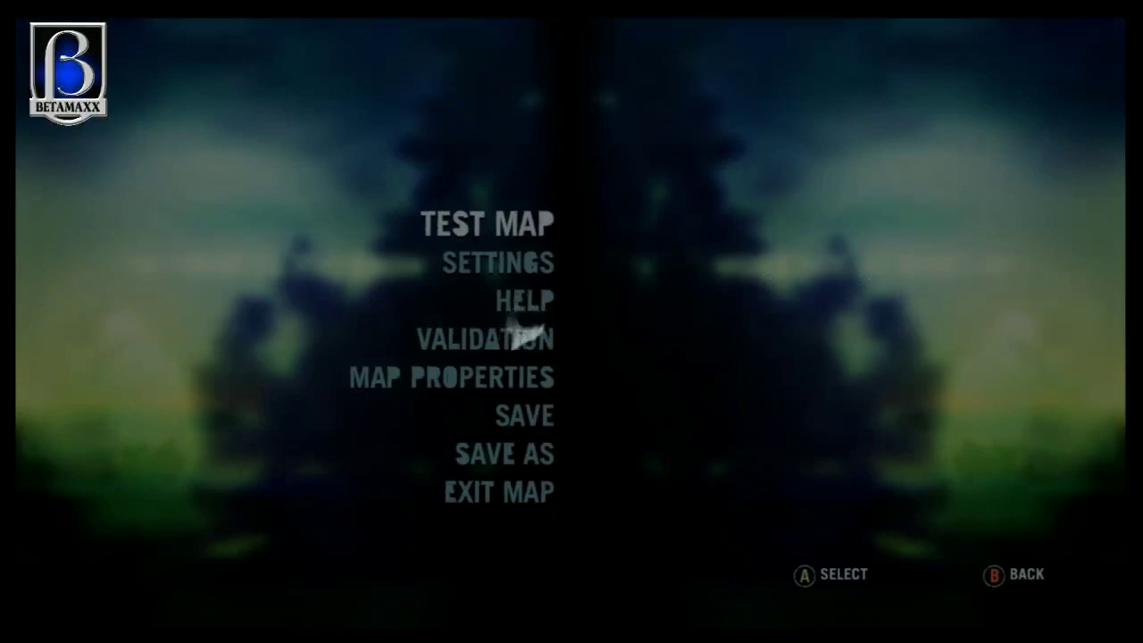
key(Return)
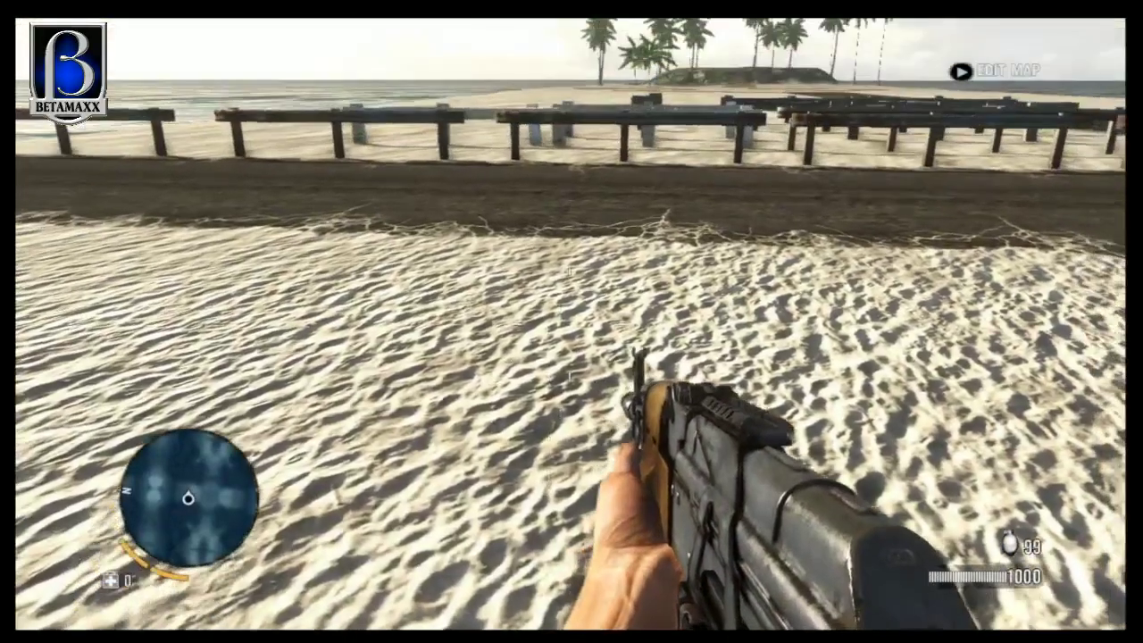
key(w)
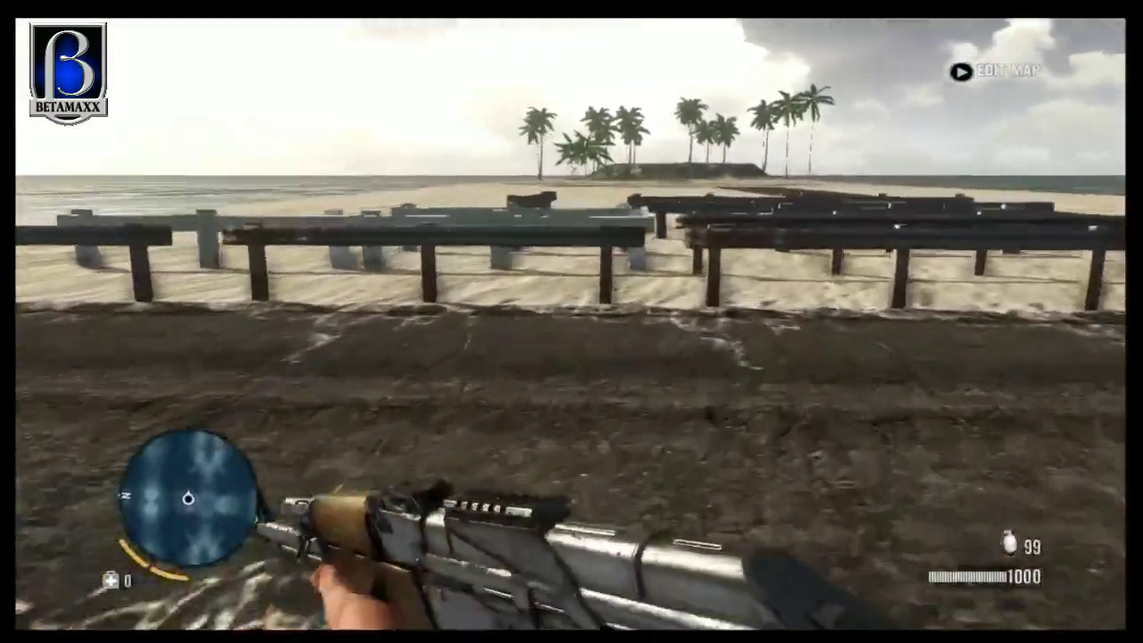
key(w)
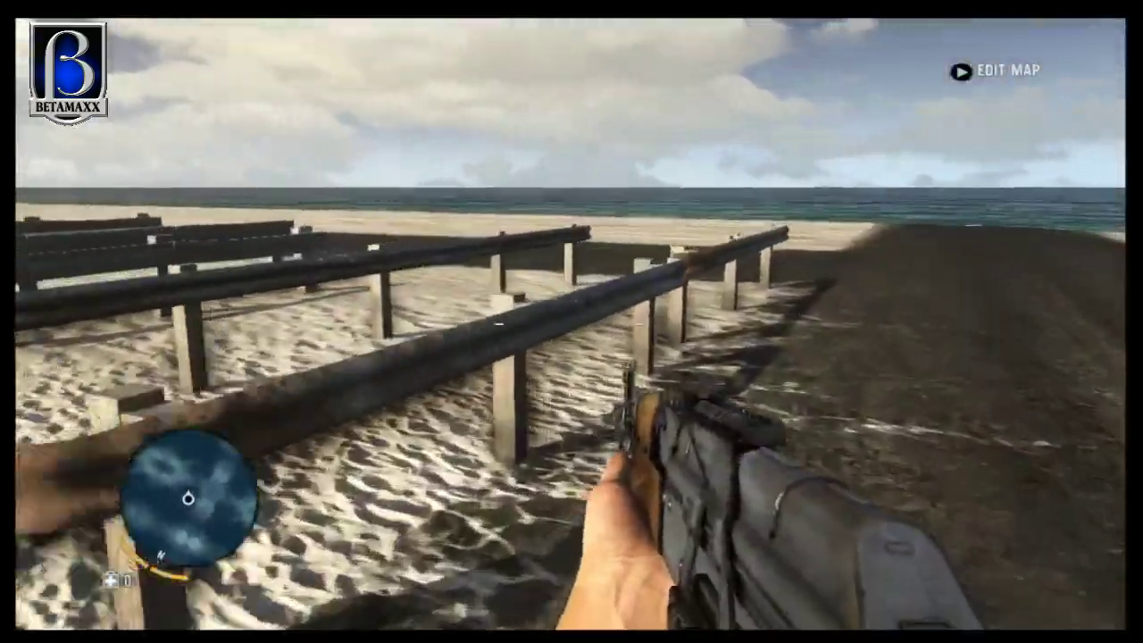
key(w)
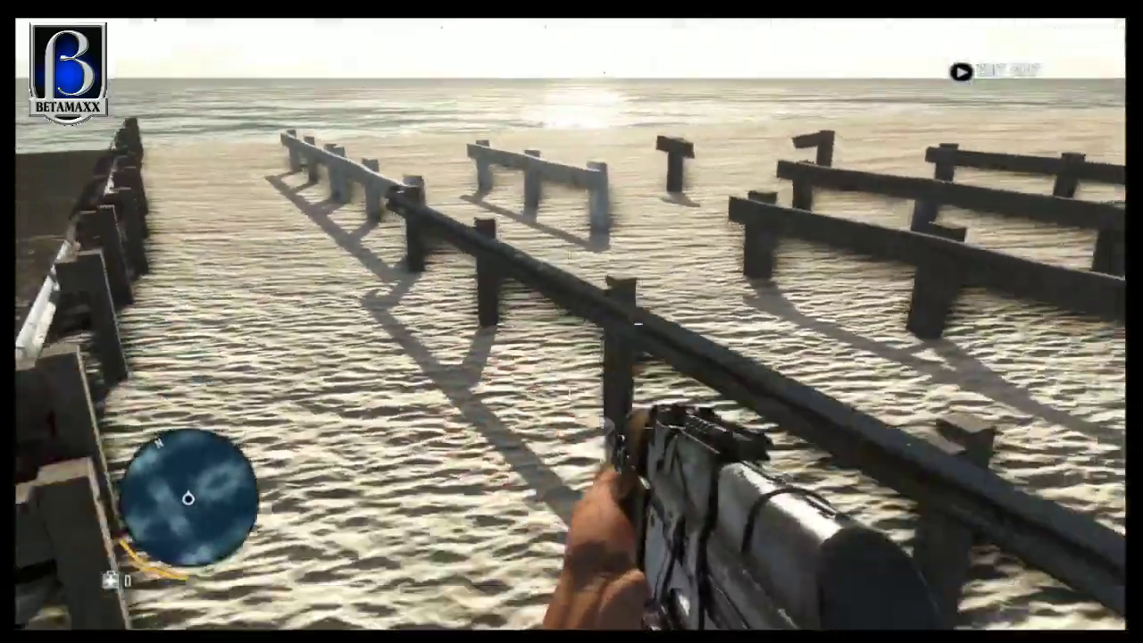
key(w)
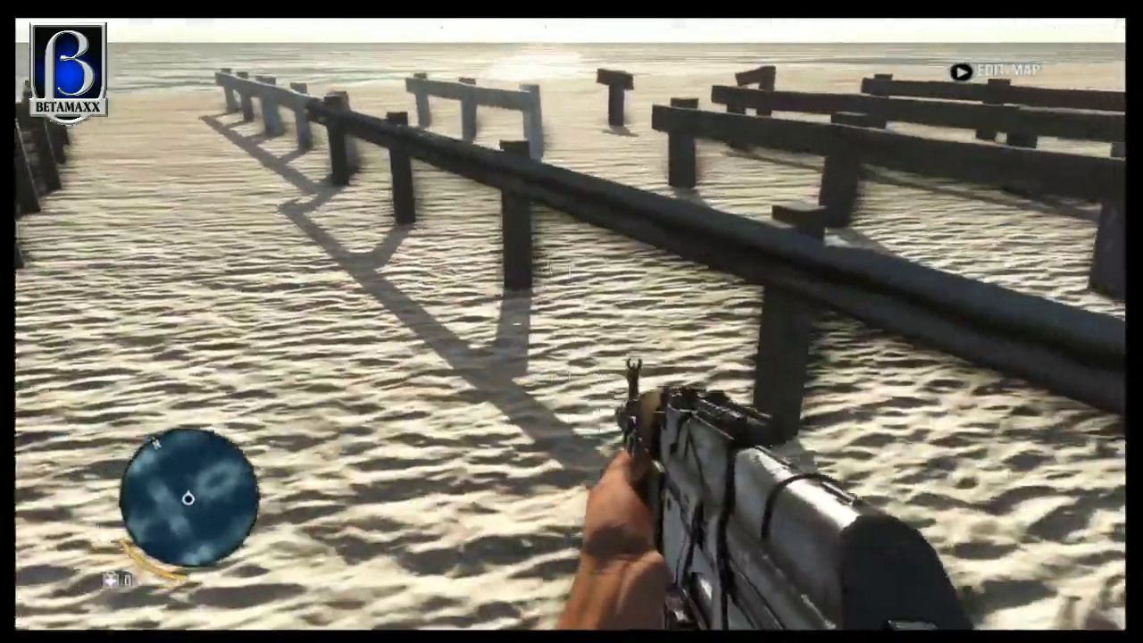
key(w)
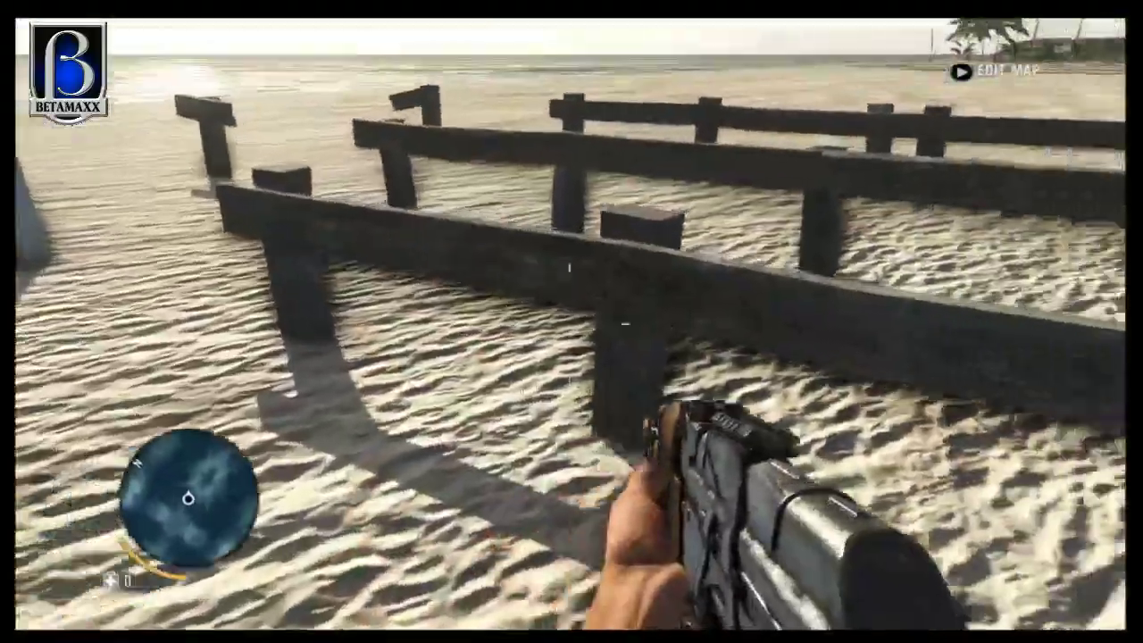
key(w)
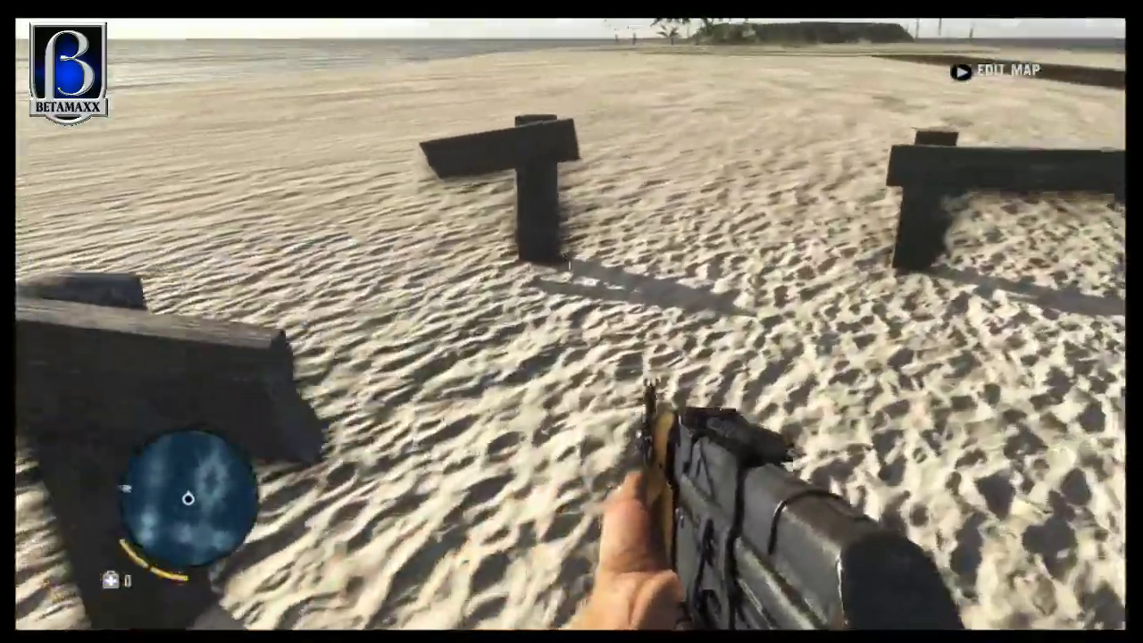
key(a)
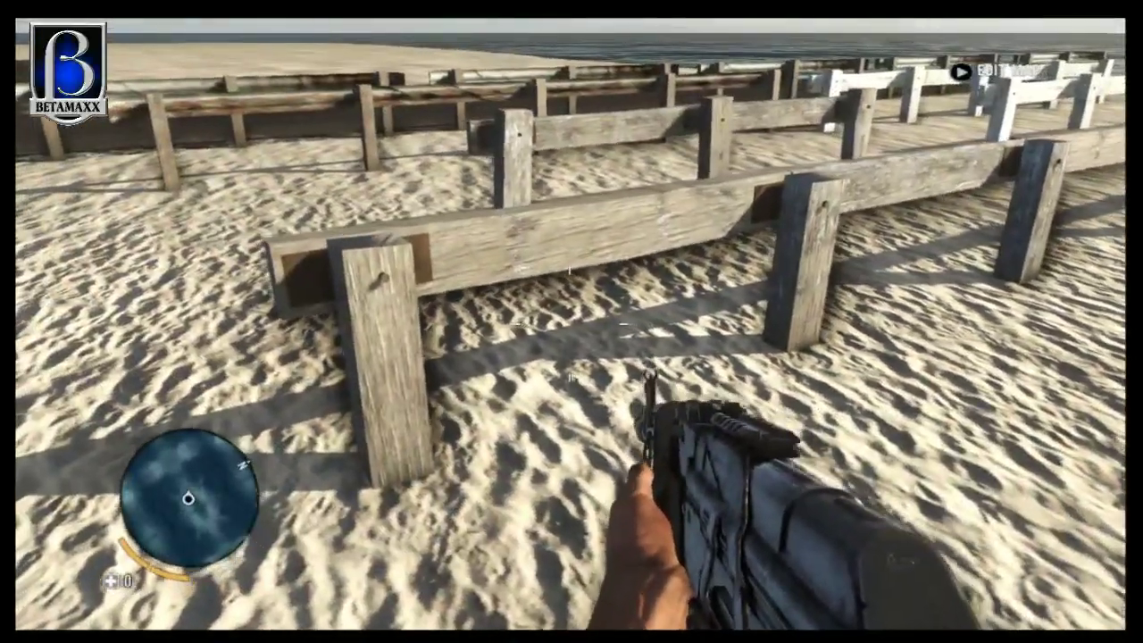
key(a)
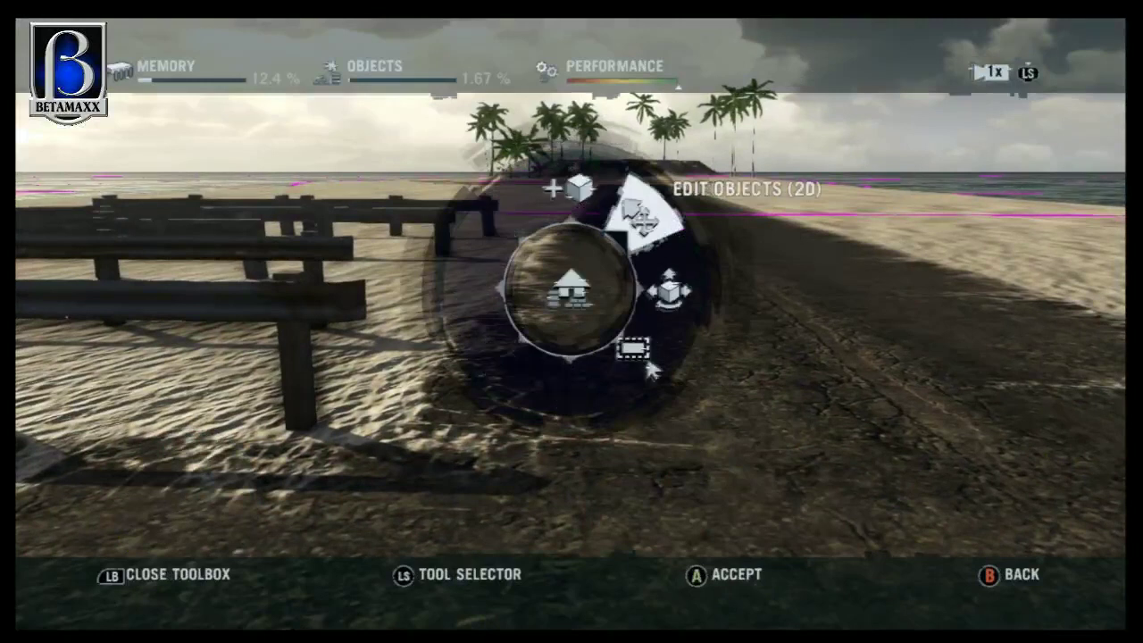
Return to adding new objects and open the Signs category of the Utilities objects
key(Escape)
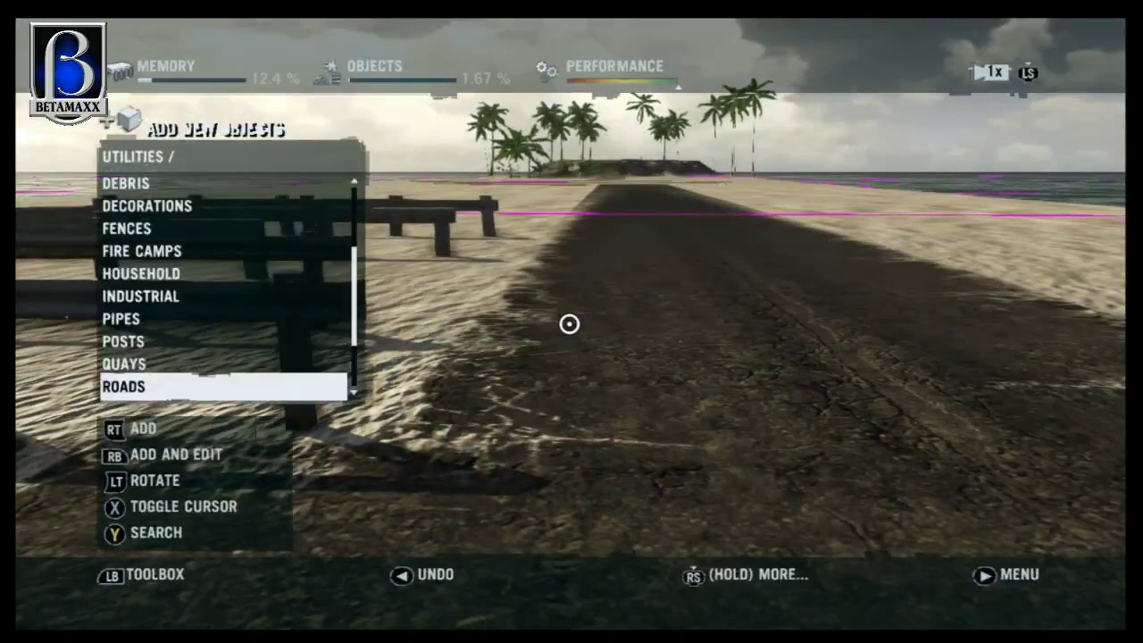
key(Up)
key(Up)
key(Up)
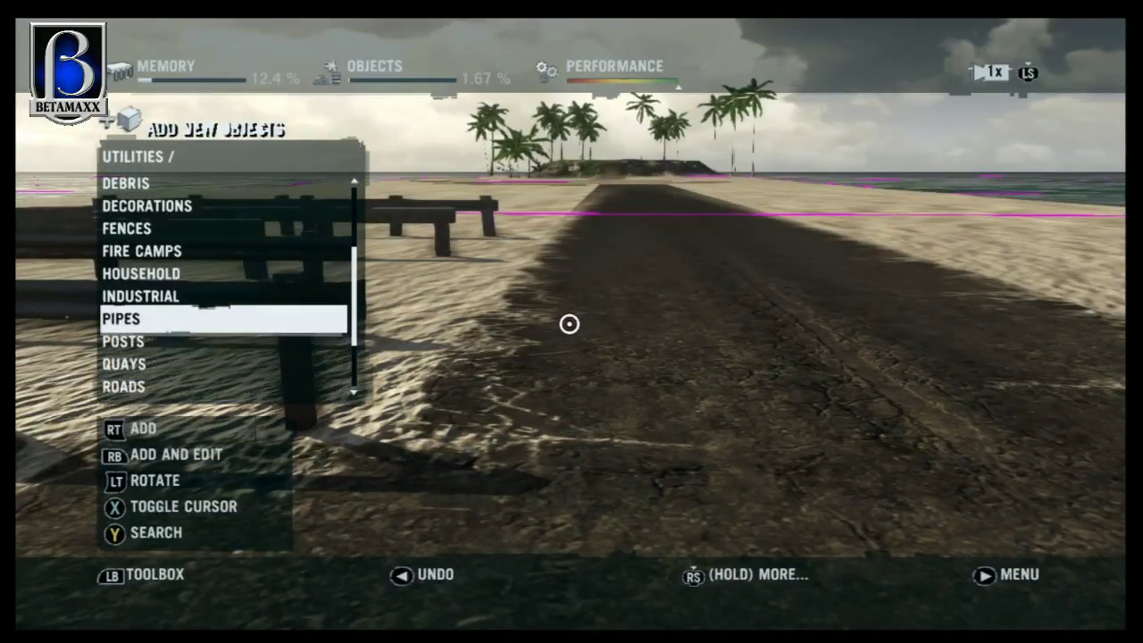
key(Up)
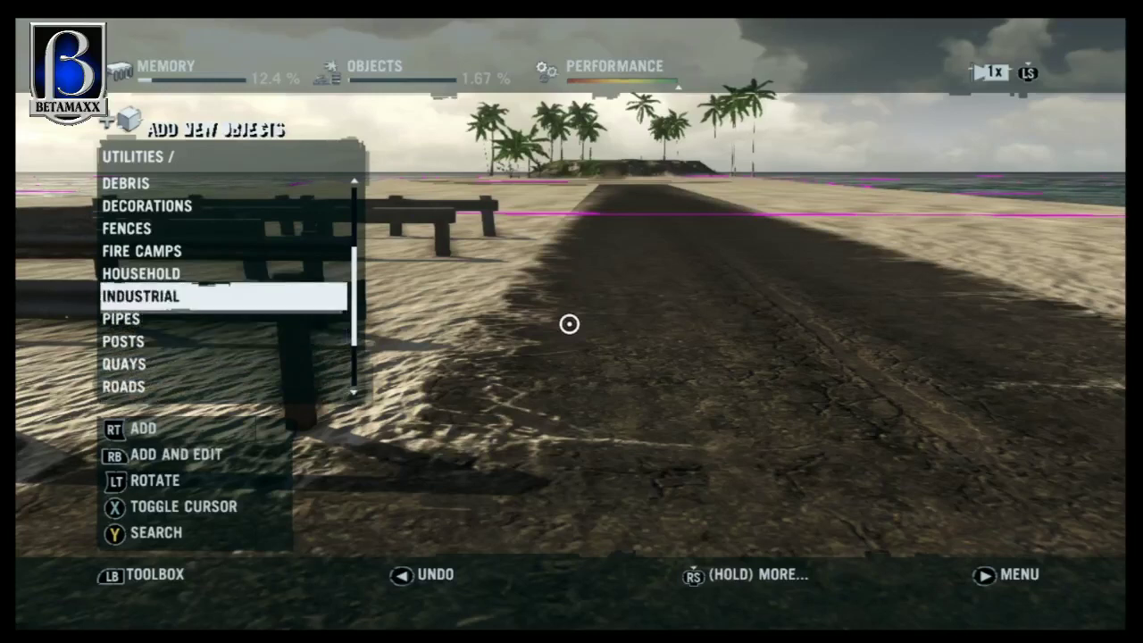
key(Down)
key(Down)
key(Down)
key(Down)
key(Down)
key(Down)
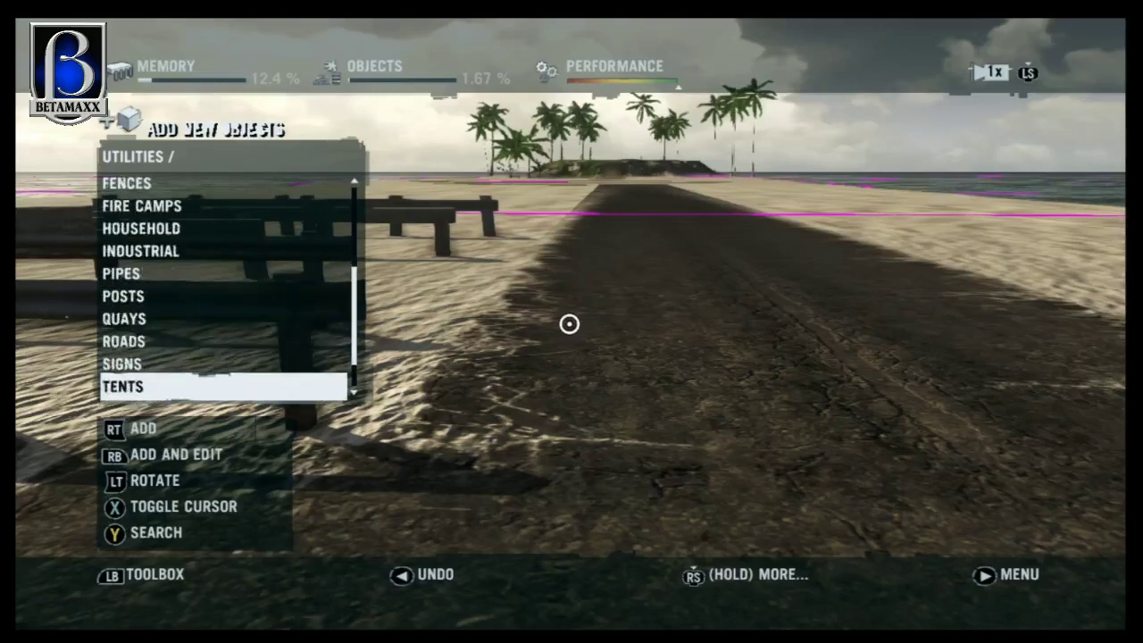
key(Up)
key(Return)
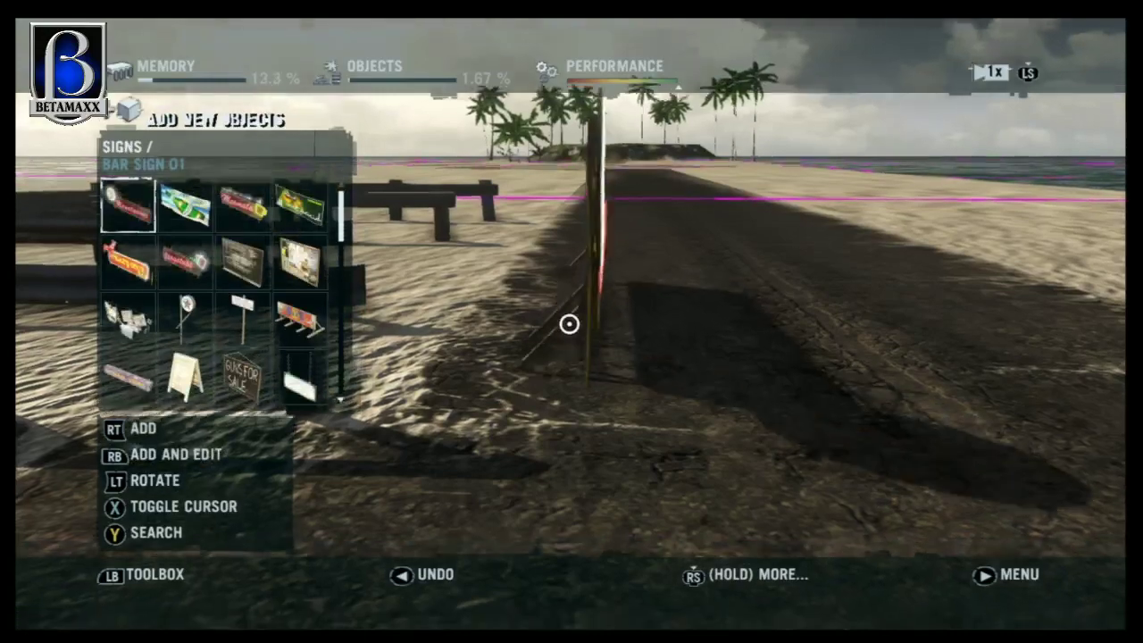
Place a Gas Station 01 sign at the road's edge, in the gap between two guard rail pieces
key(Down)
key(Down)
key(Right)
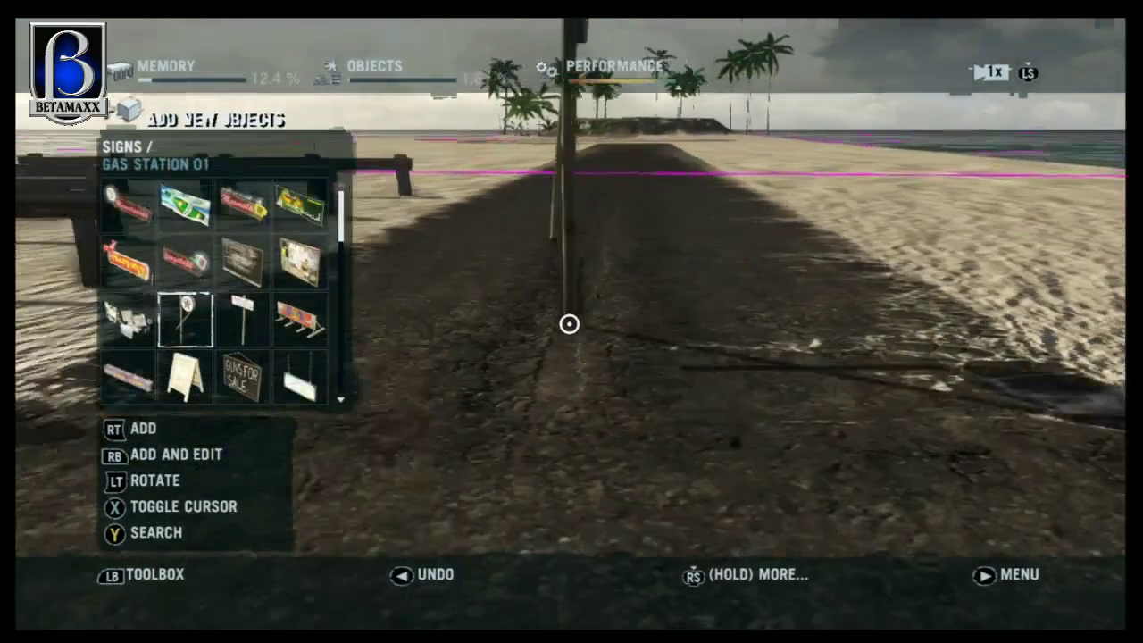
key(Left)
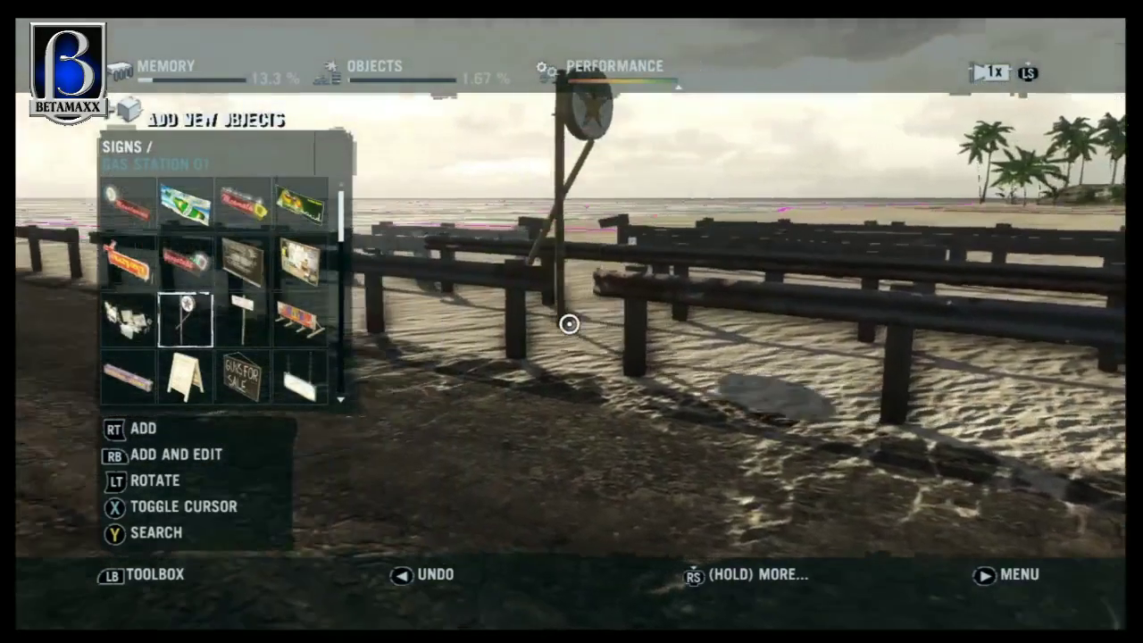
key(Left)
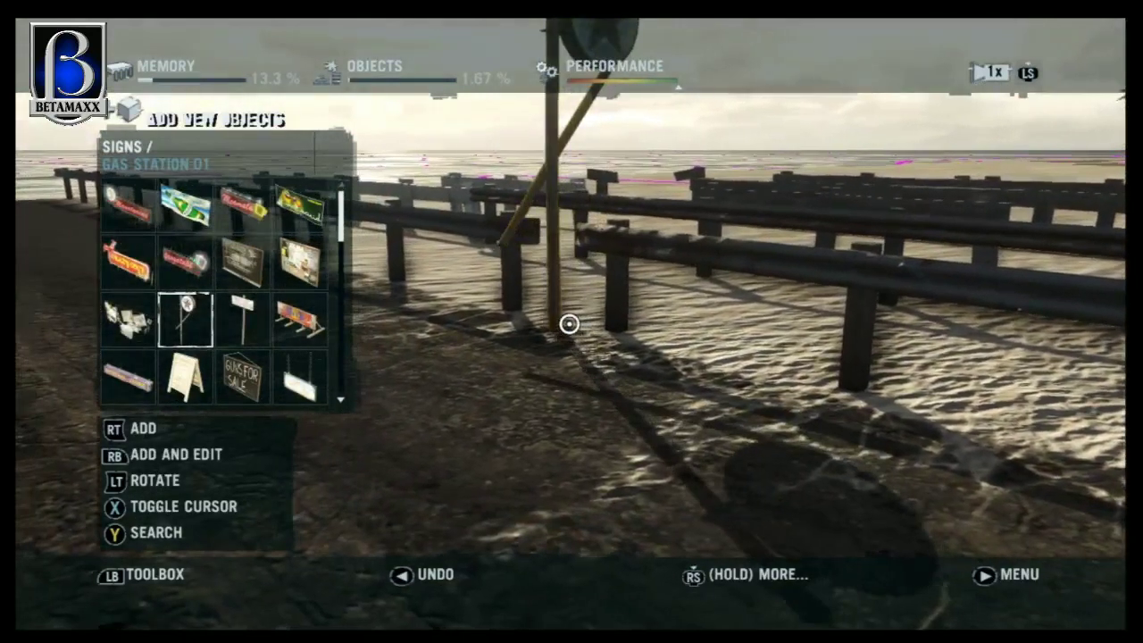
click(570, 324)
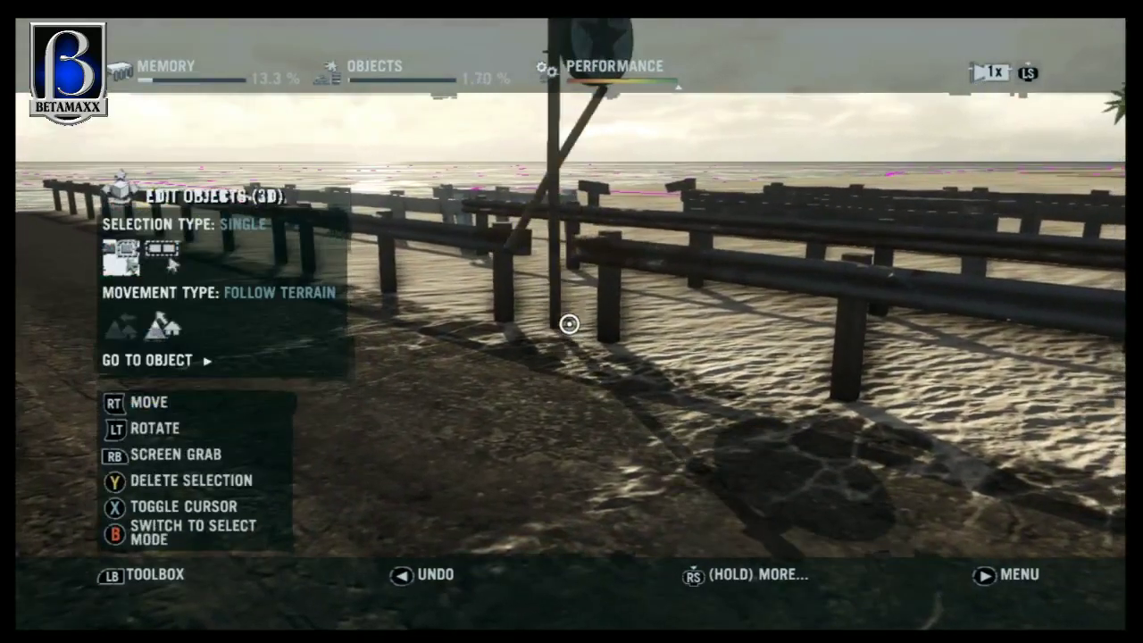
Rotate the placed gas station sign about its vertical axis by roughly half a turn
key(Left)
click(568, 324)
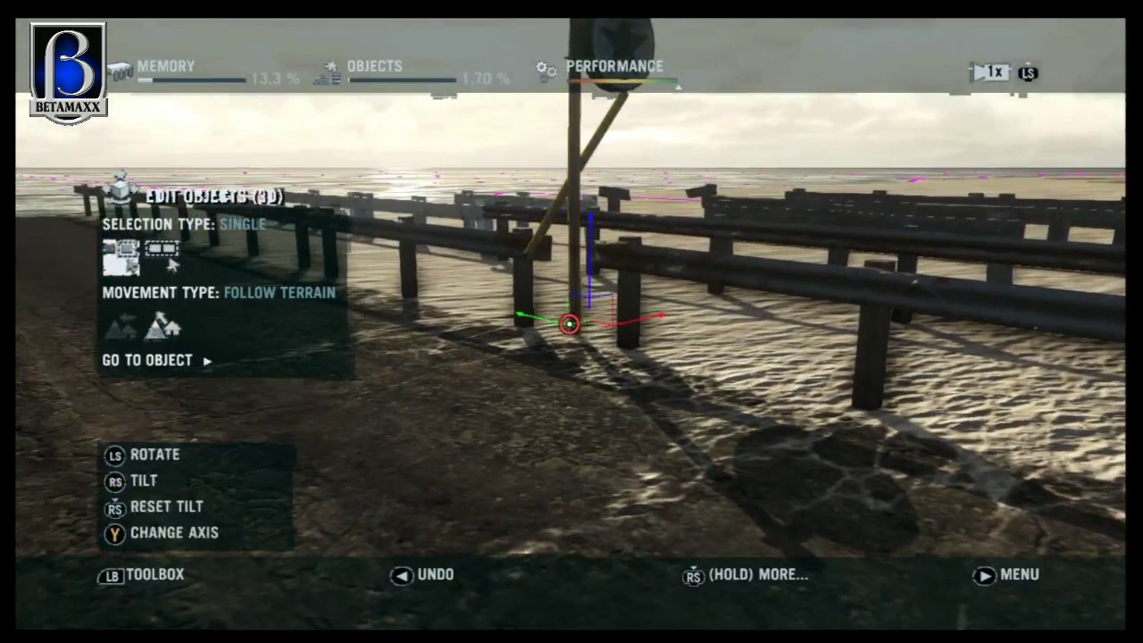
key(Left)
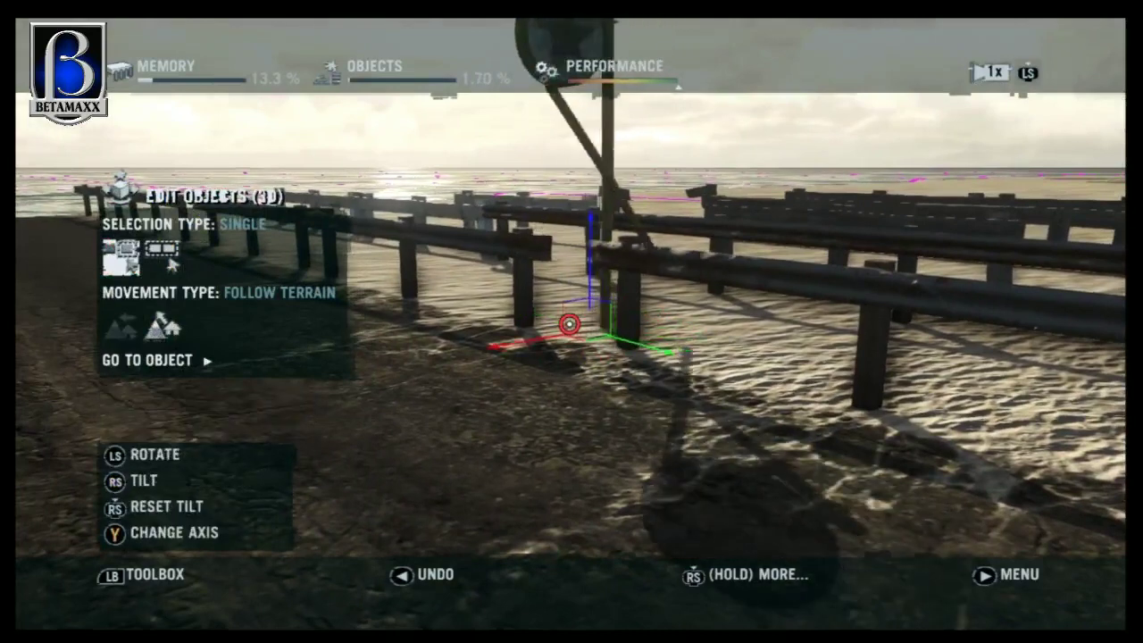
key(Up)
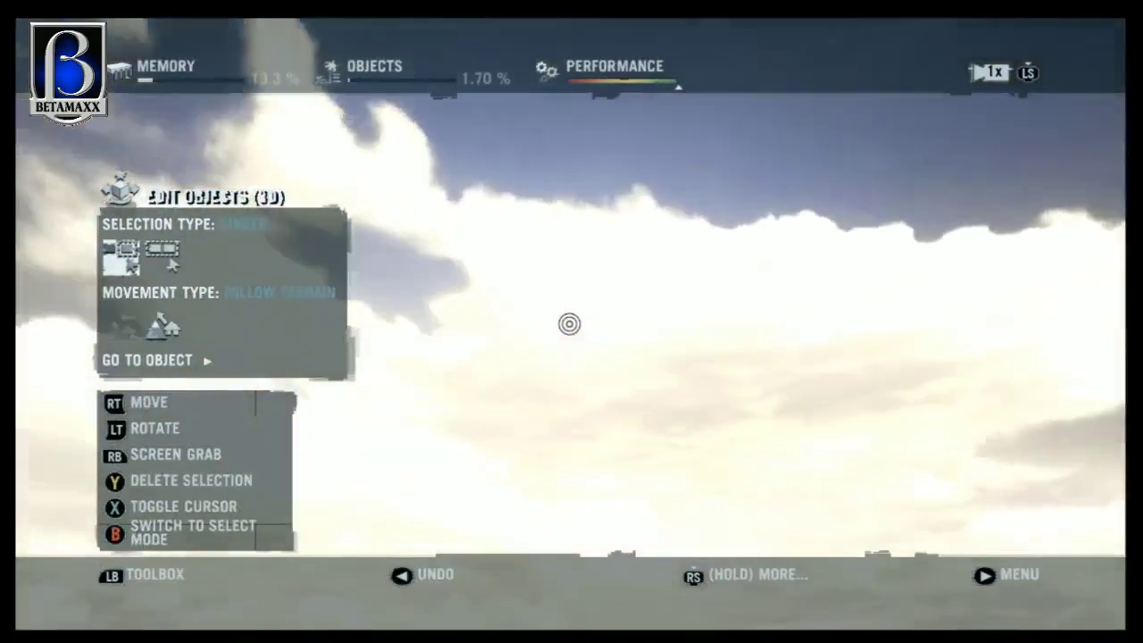
key(Down)
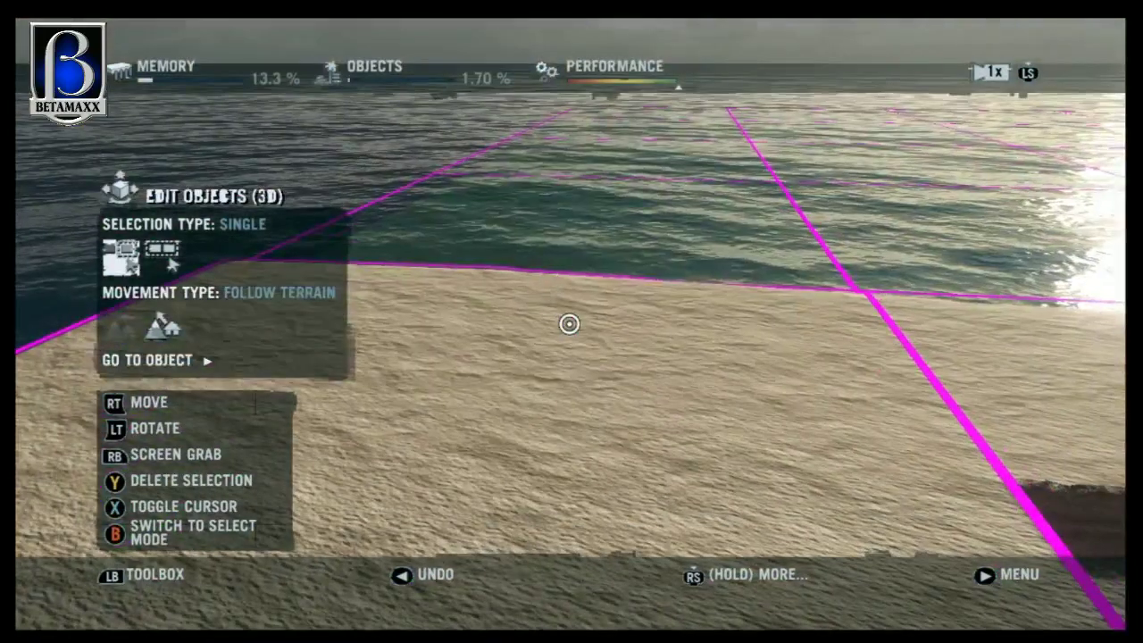
Switch from object editing to the Road tool, with an empty area of the sand platform in view
key(Tab)
key(Escape)
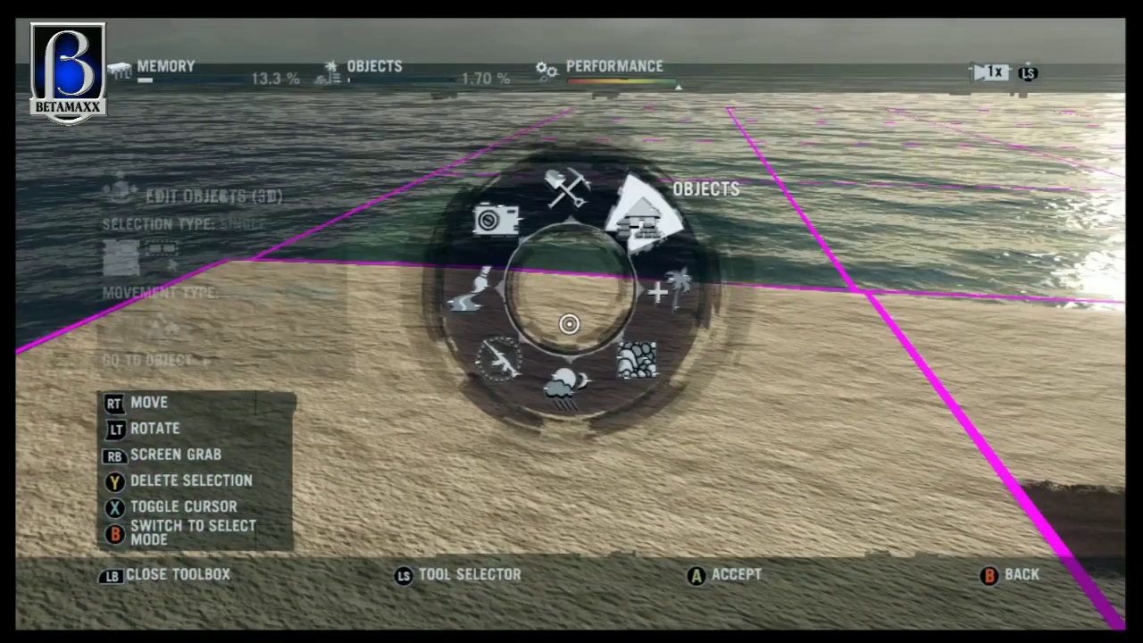
key(Left)
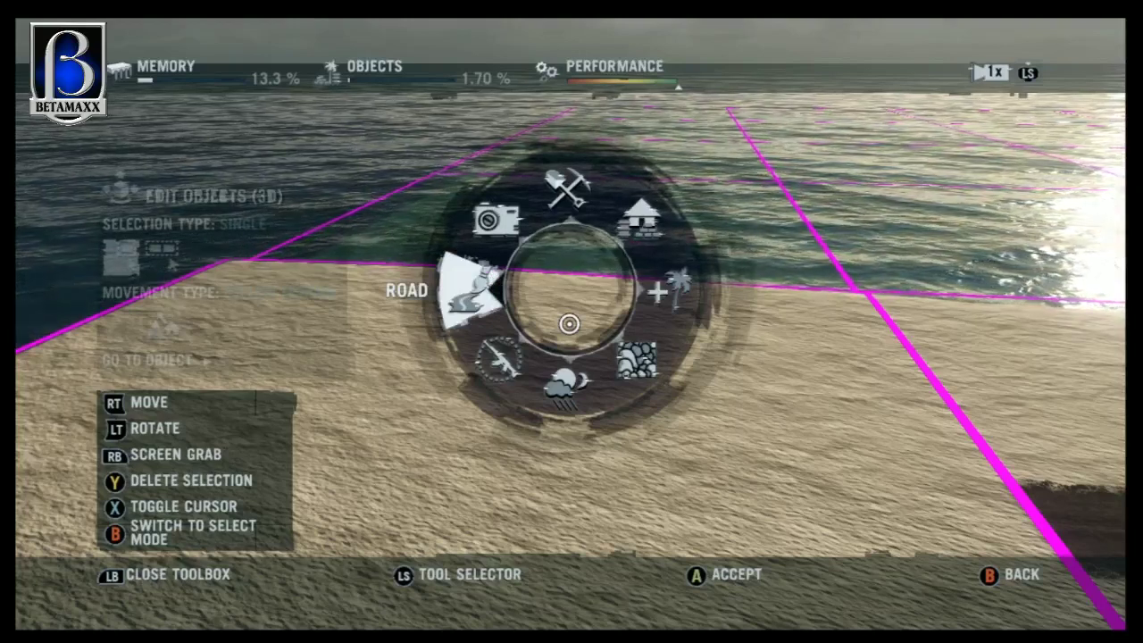
key(Return)
Assign the Offroad Desert road type to the empty fourth palette slot and make it the active type
key(Right)
key(Down)
key(Down)
key(Right)
key(Up)
key(Right)
key(Right)
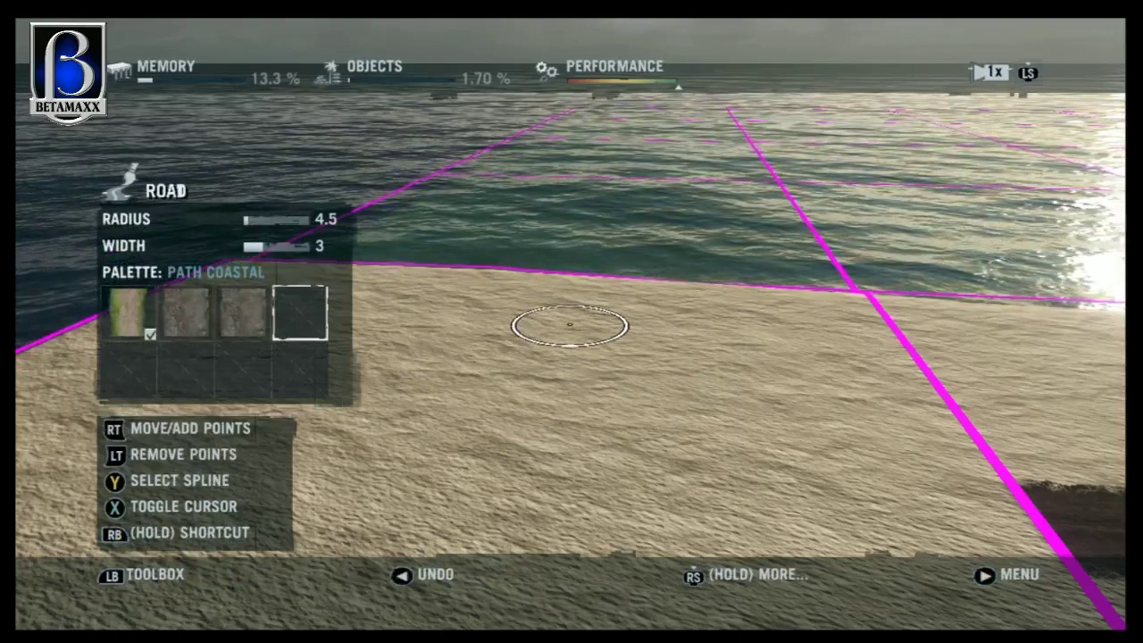
key(Return)
key(Return)
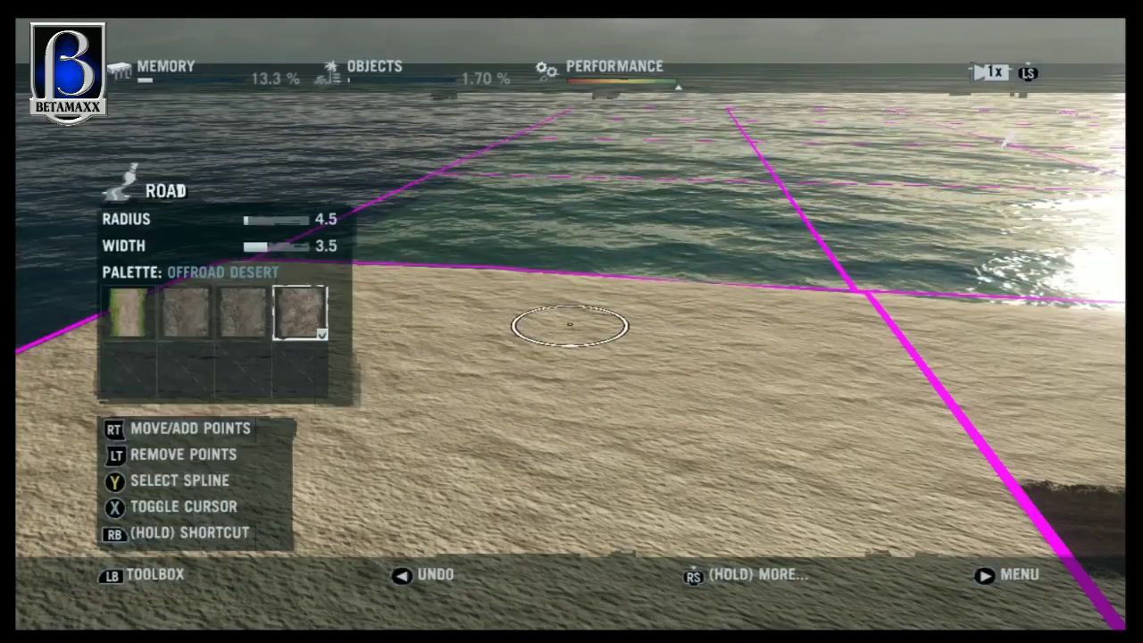
Draw a short straight Offroad Desert road on the empty sand and set its width to 8
drag(569, 325, 570, 483)
key(Up)
key(Right)
key(Right)
key(Right)
key(Right)
key(Right)
key(Right)
key(Right)
key(Right)
key(Right)
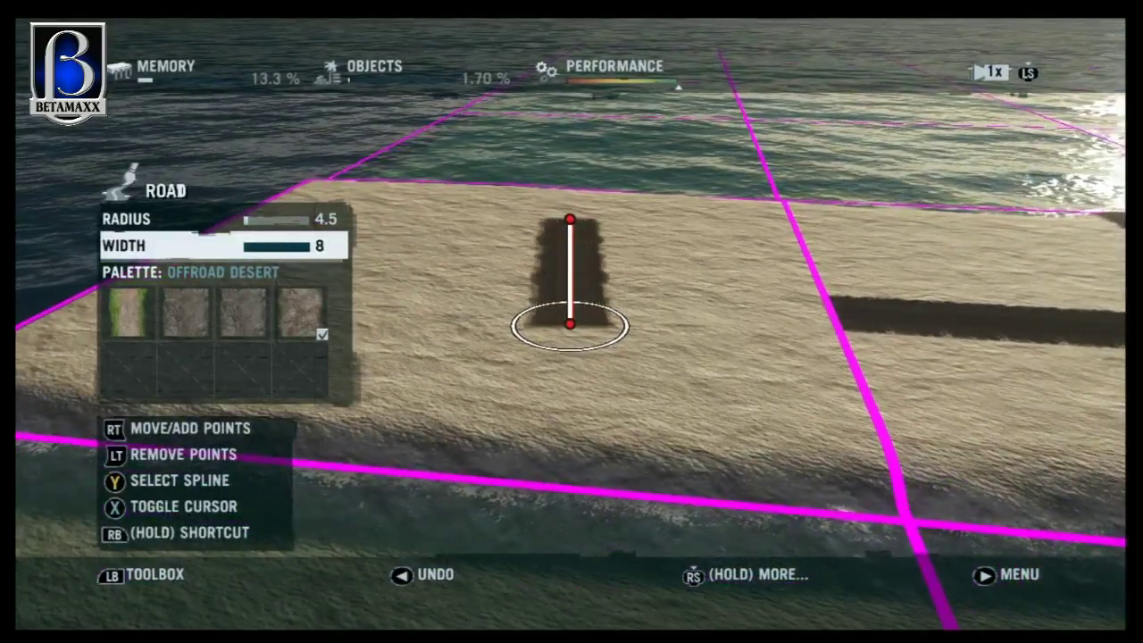
scroll(570, 324, up, 3)
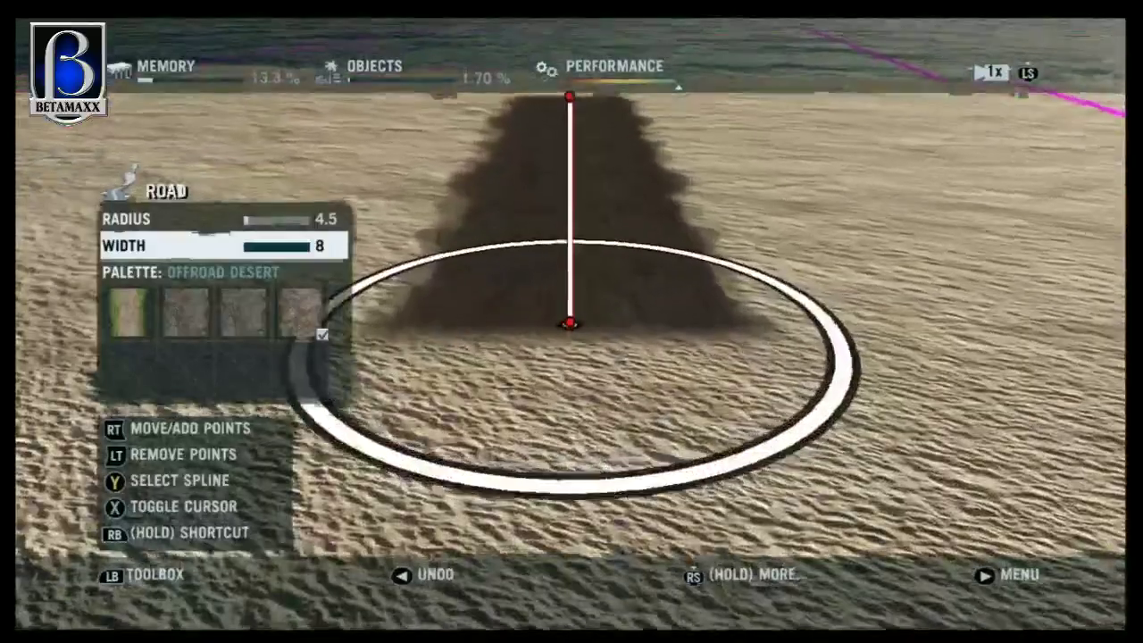
Add Road North Dirt to the fifth palette slot and draw a short straight road of width 8 near the platform's shore
key(Down)
key(Return)
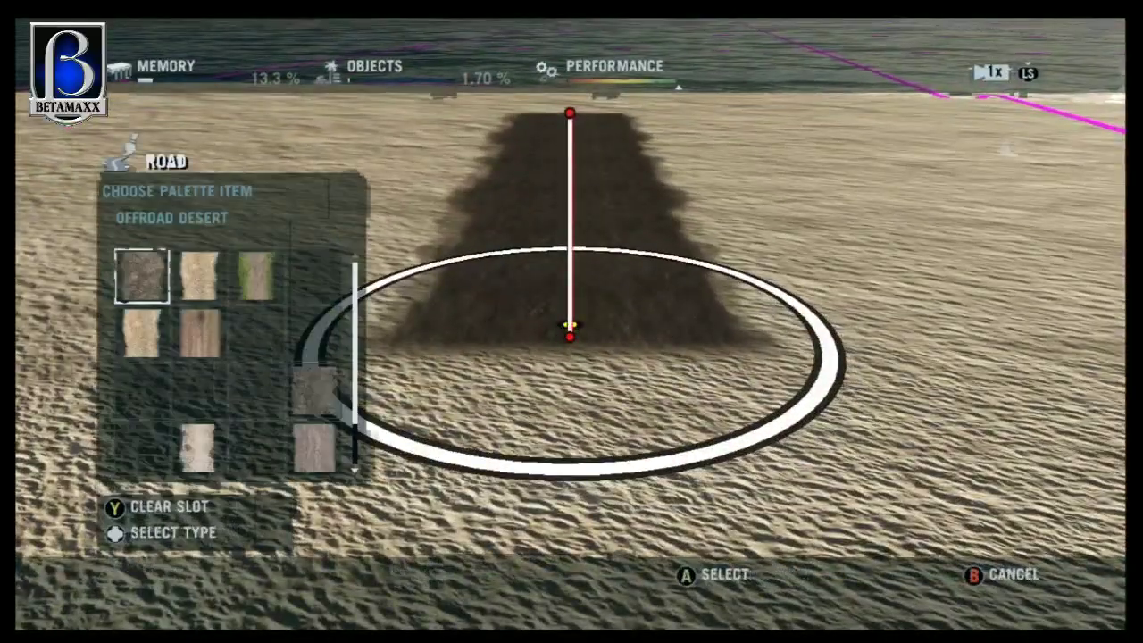
key(Down)
key(Down)
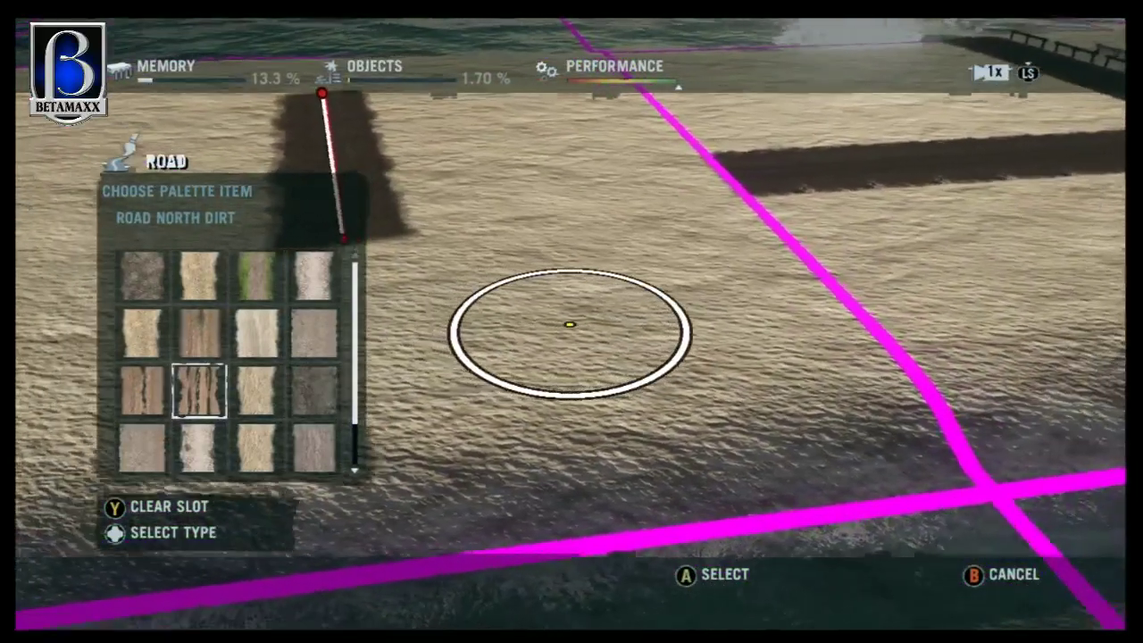
key(Return)
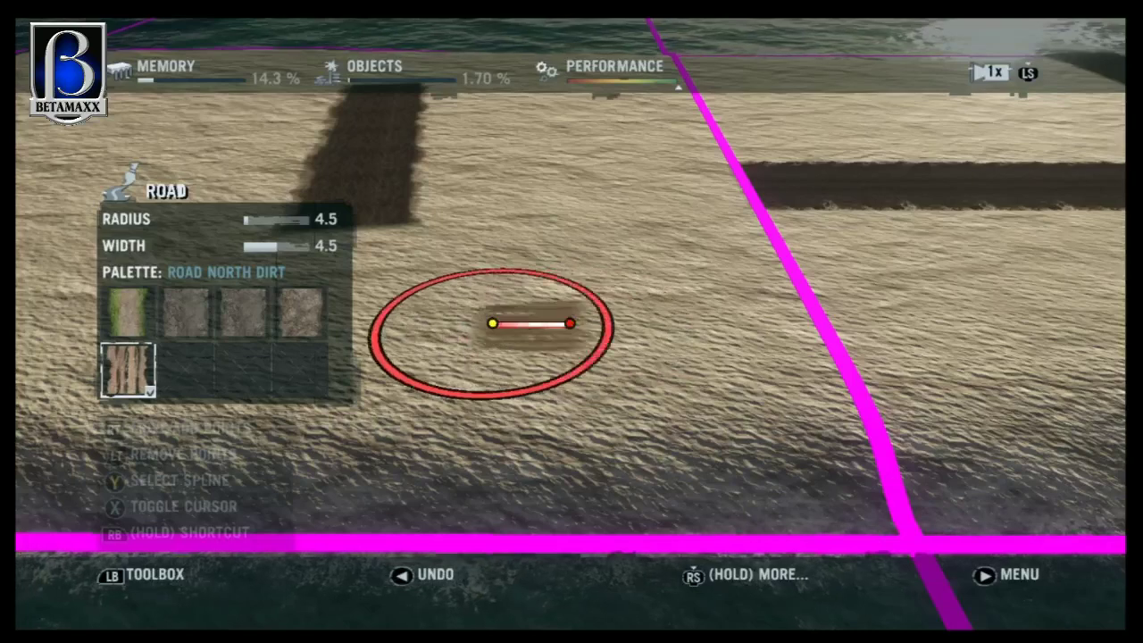
drag(492, 323, 214, 323)
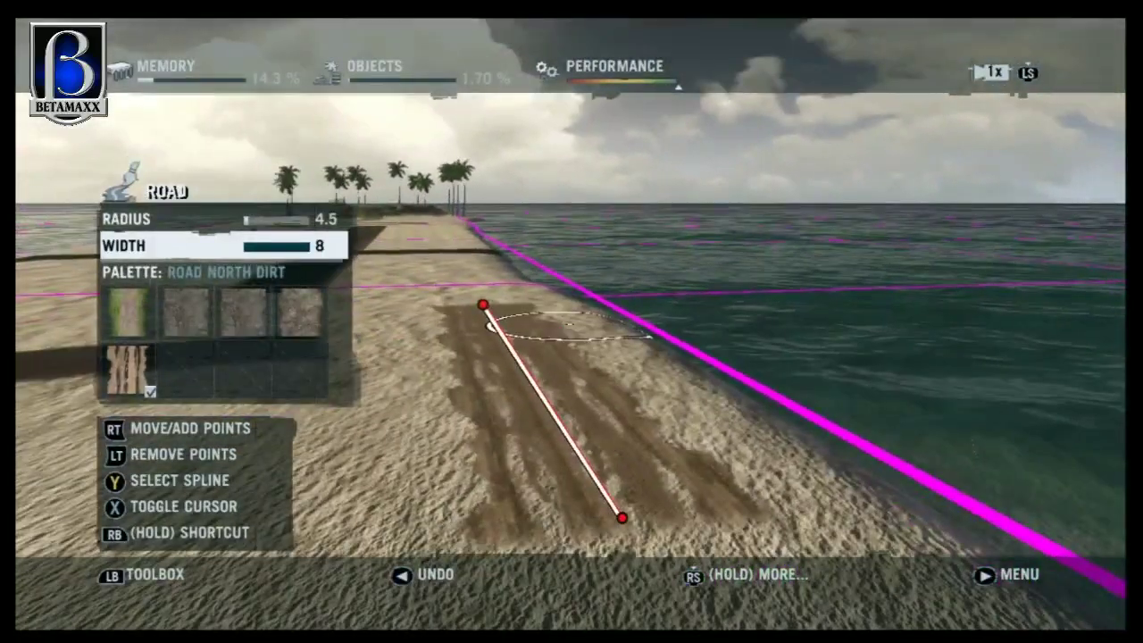
Assign the Paved Road 2 road type to the sixth palette slot and make it the active type
key(Down)
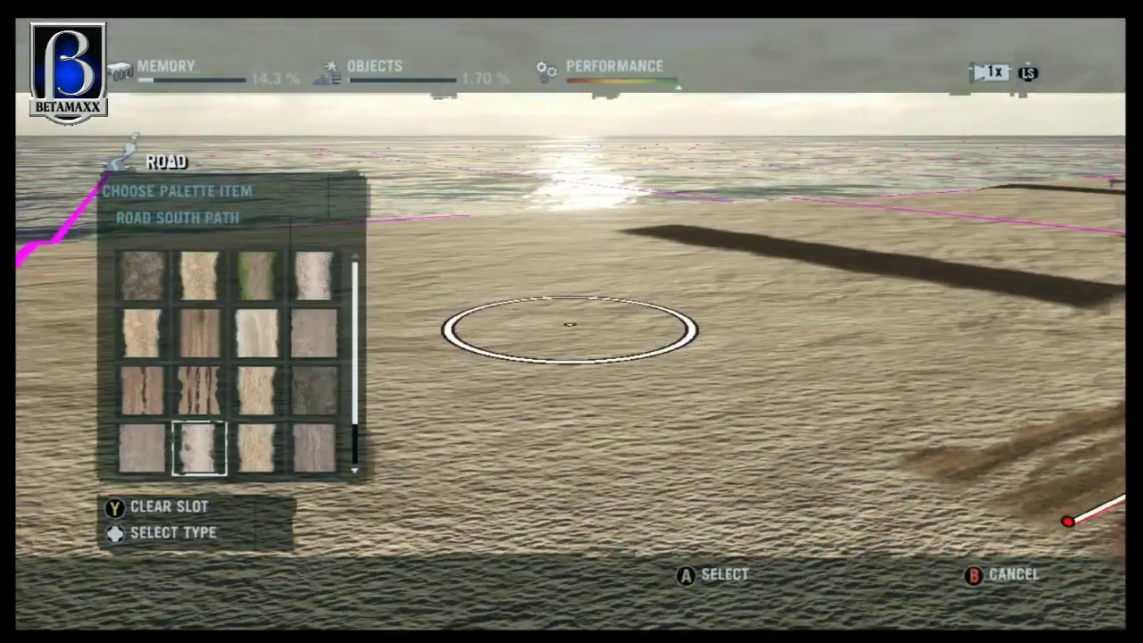
key(Down)
key(Up)
key(Down)
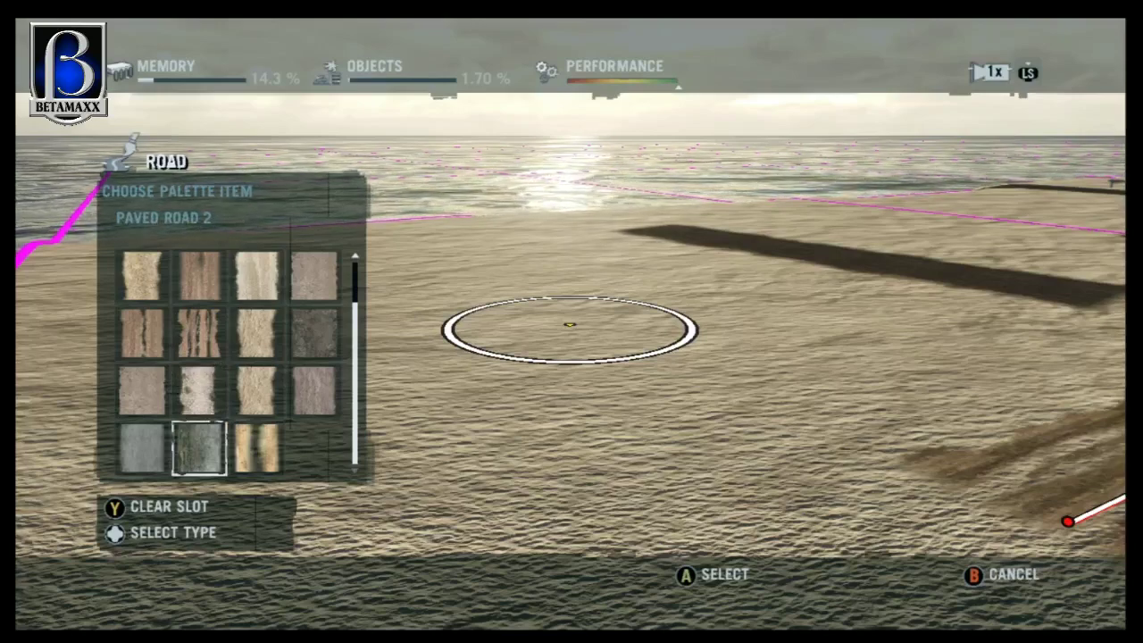
key(Return)
Draw a short straight Paved Road 2 road on the empty sand and set its width to 8
drag(569, 325, 518, 352)
key(Up)
key(Up)
key(Right)
key(Right)
key(Right)
key(Right)
key(Right)
key(Right)
key(Right)
key(Right)
key(Right)
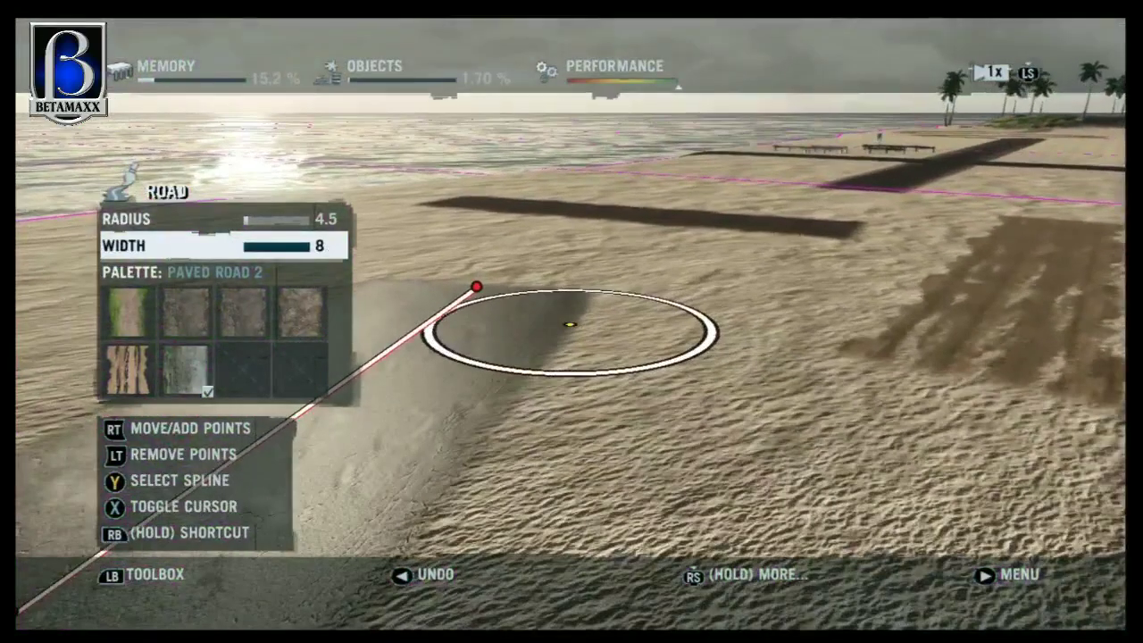
Test the map in-game to inspect the Paved Road 2 surface, and return to the map editor
key(Escape)
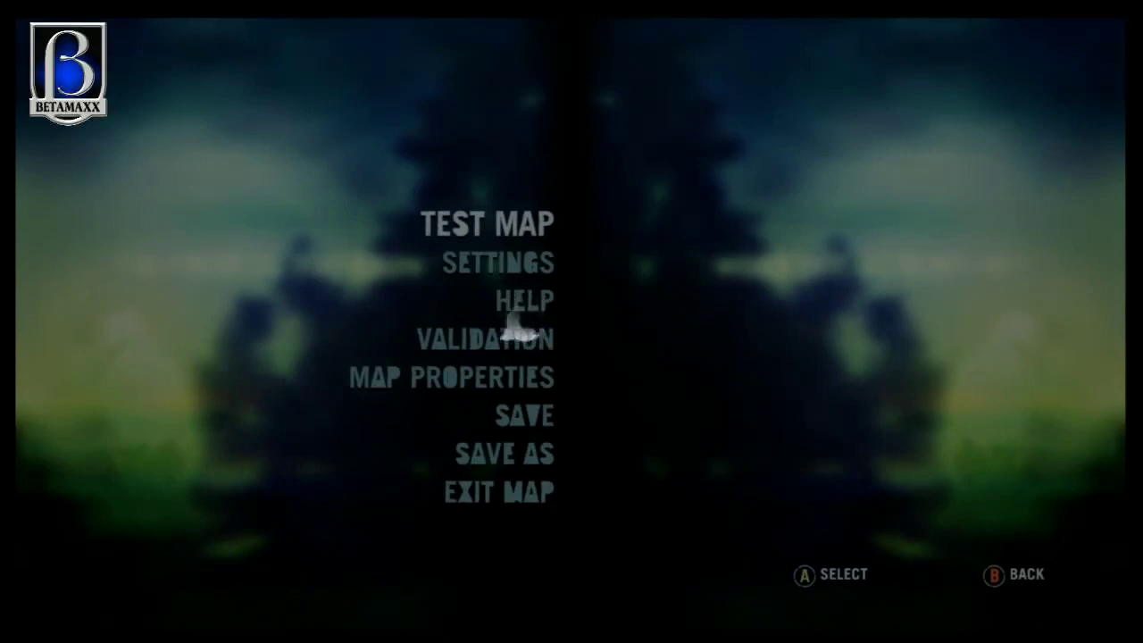
key(Return)
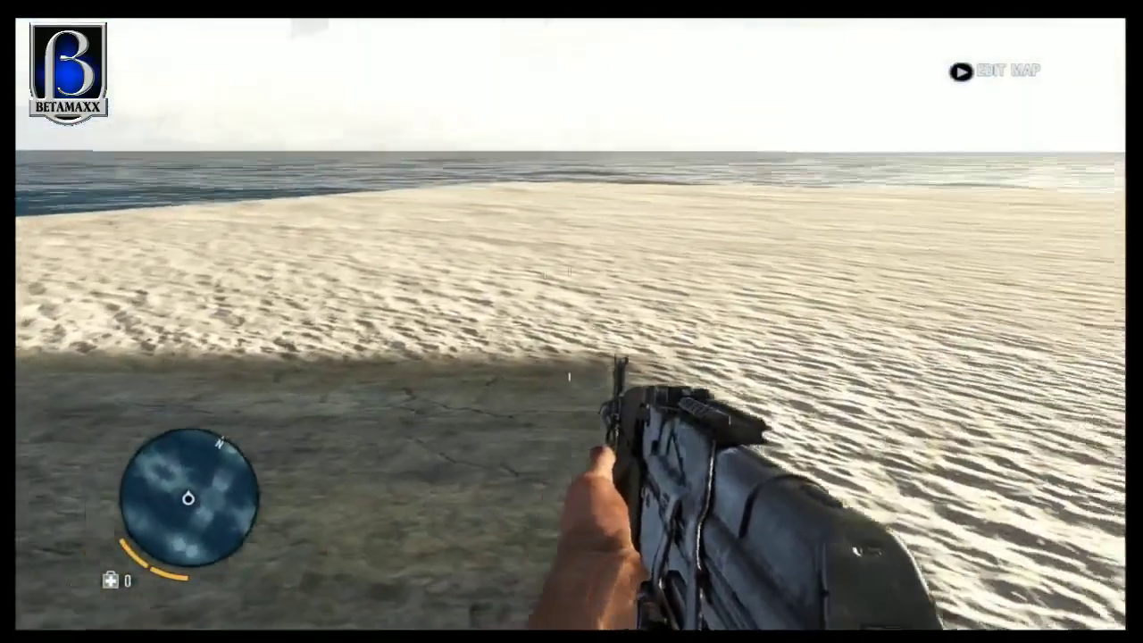
key(Return)
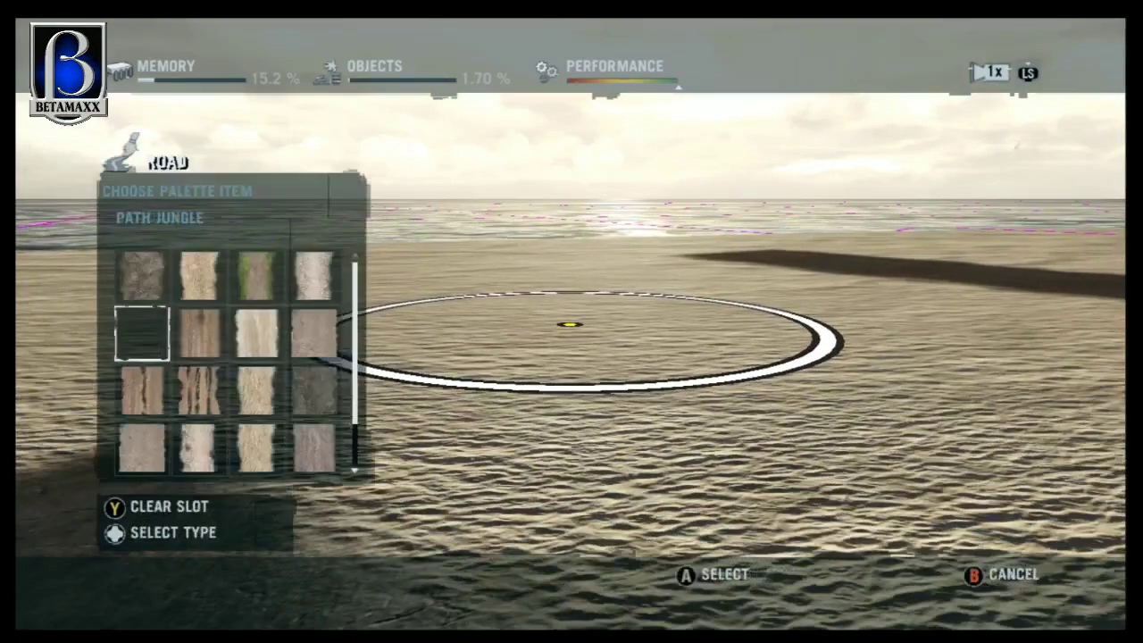
Add Paved Road 1 to the seventh palette slot and draw a short straight road of width 8 on the empty sand
key(Return)
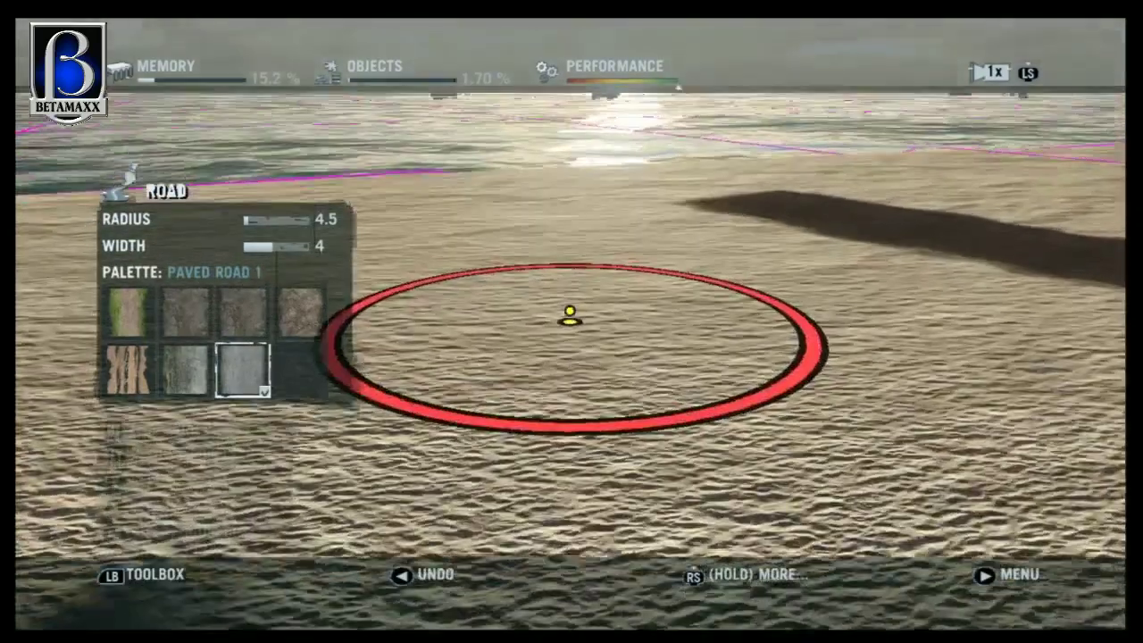
click(569, 314)
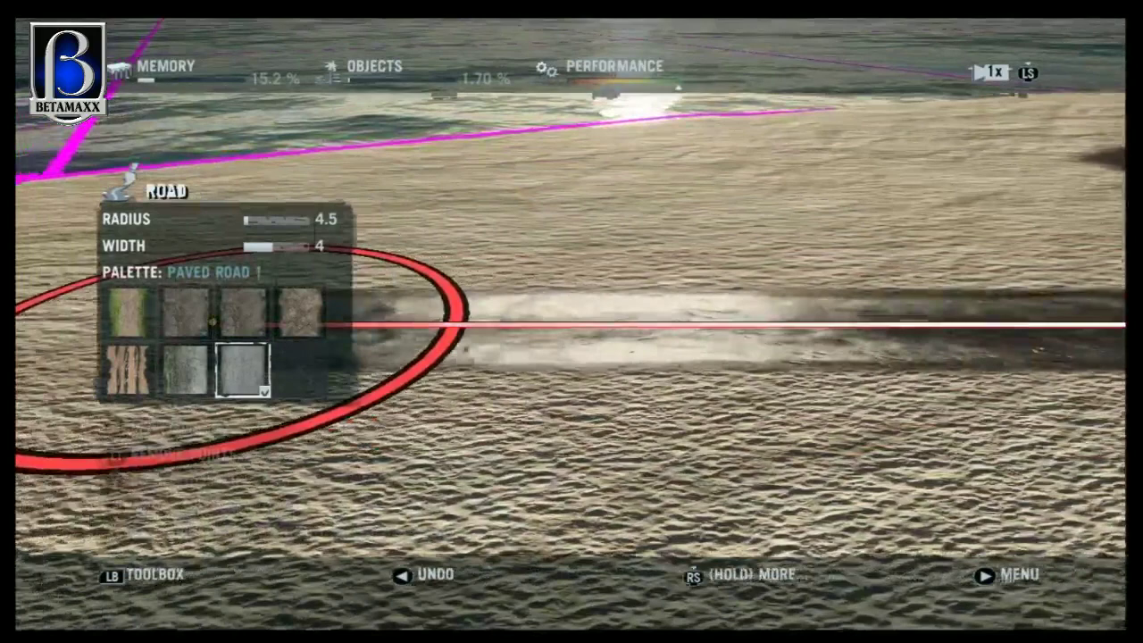
key(Down)
key(Down)
key(Right)
key(Right)
key(Right)
key(Right)
key(Right)
key(Right)
key(Right)
key(Right)
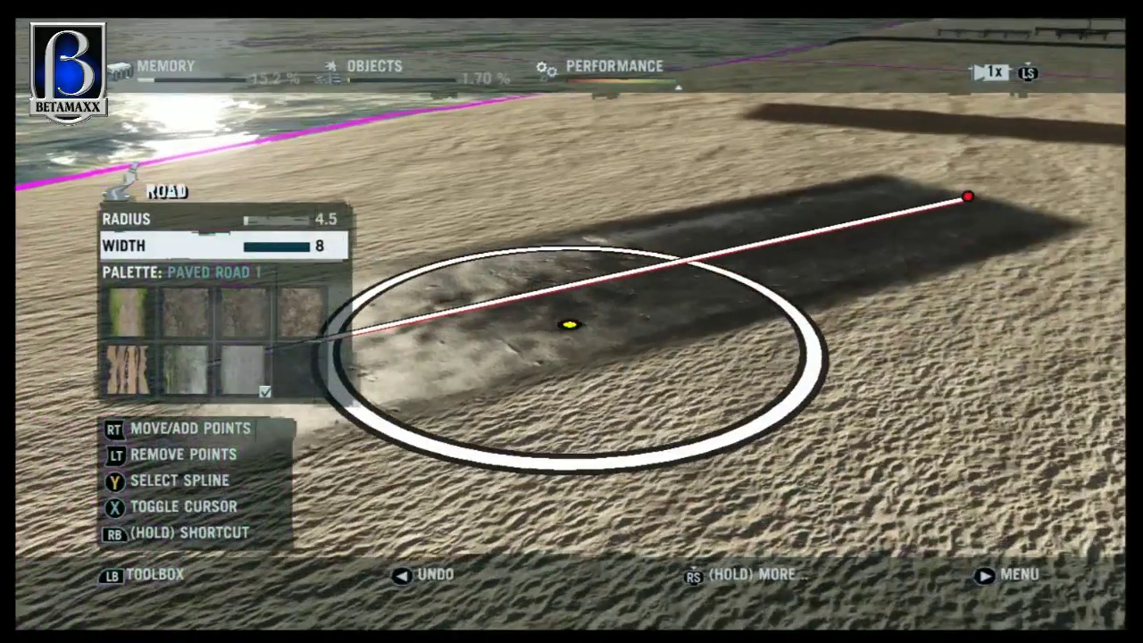
Test the map in-game to examine the Paved Road 1 sample
key(Escape)
key(Return)
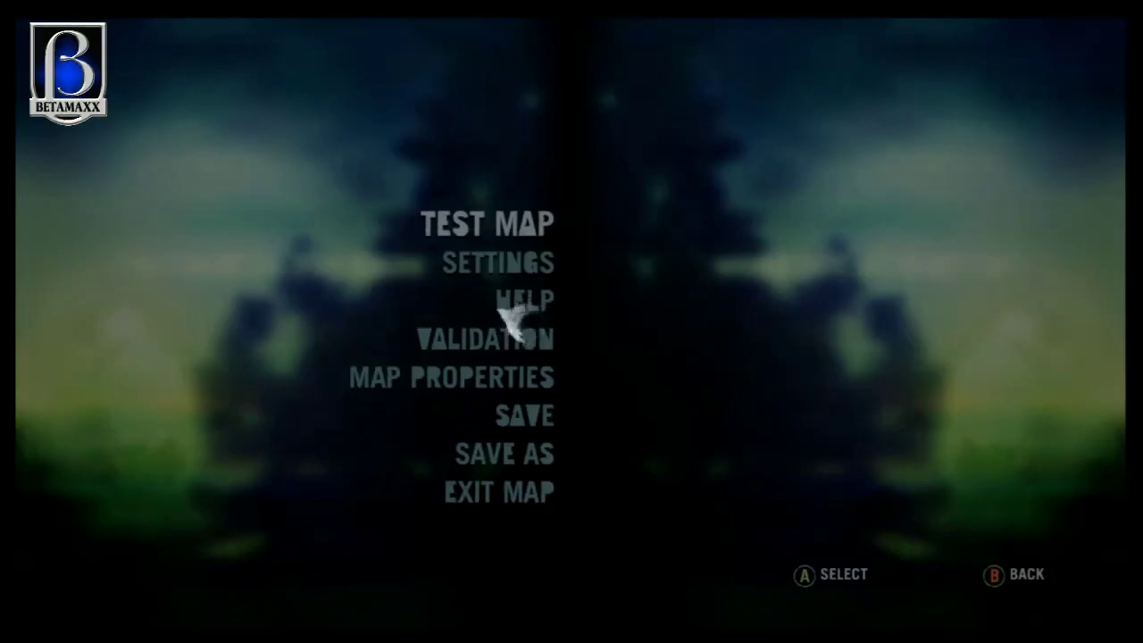
key(Return)
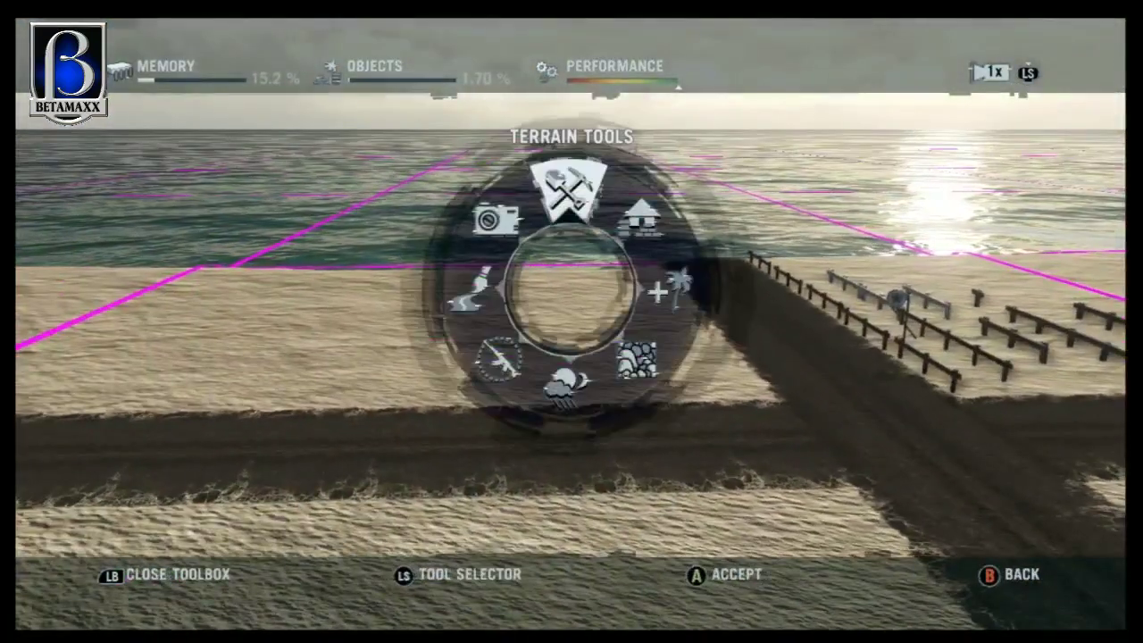
Return to the Road tool and make Road South Asphalt in the second palette slot the active type
click(471, 290)
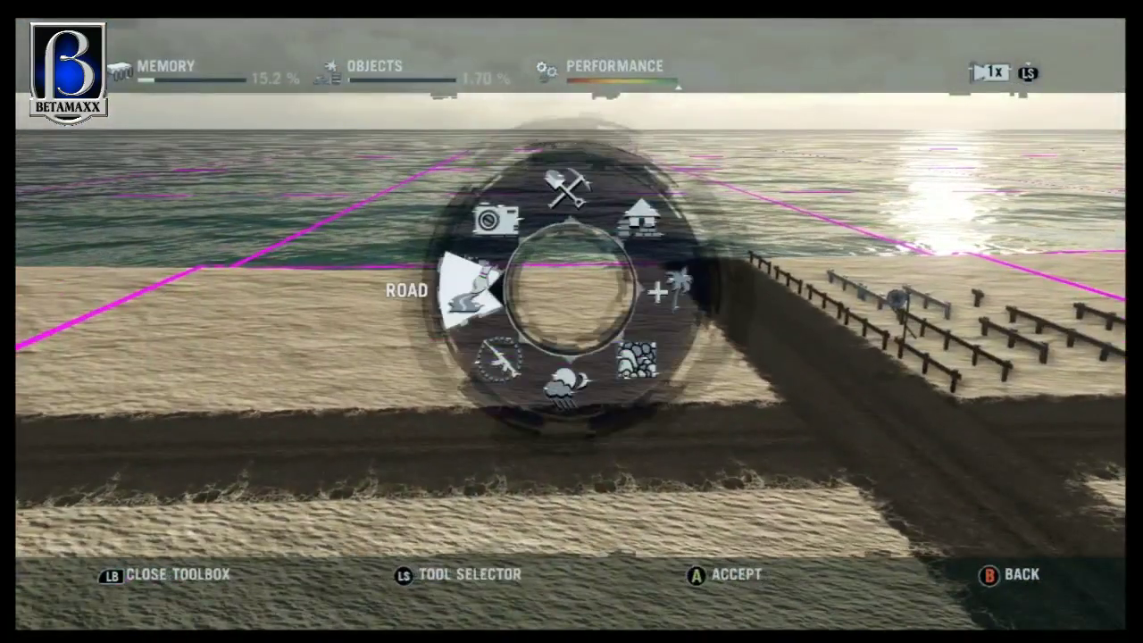
key(Return)
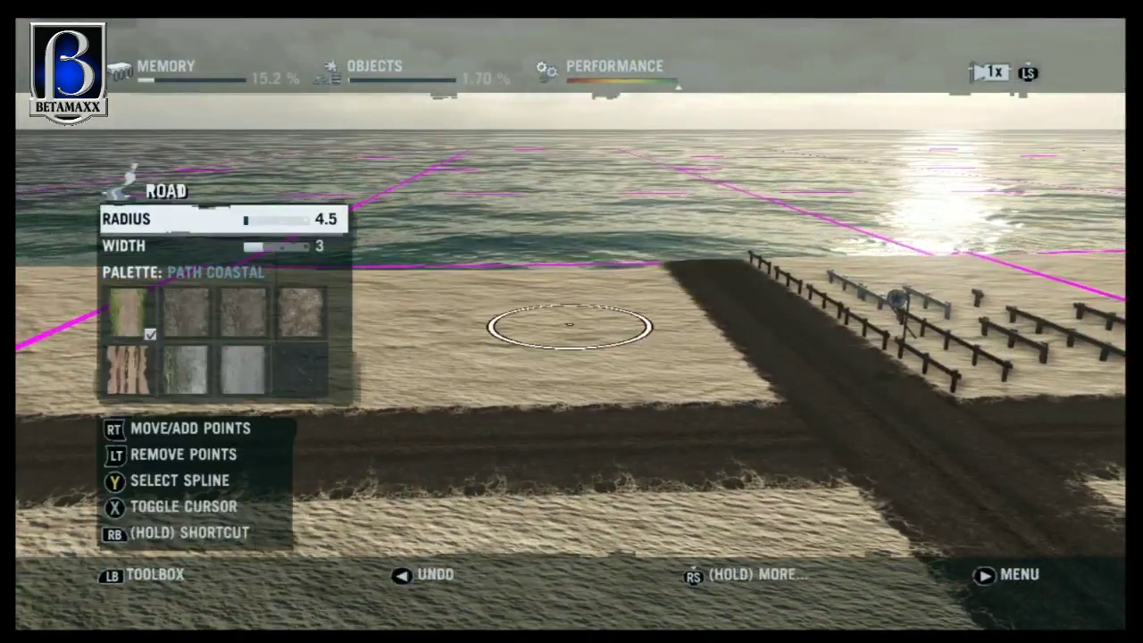
key(Down)
key(Down)
key(Right)
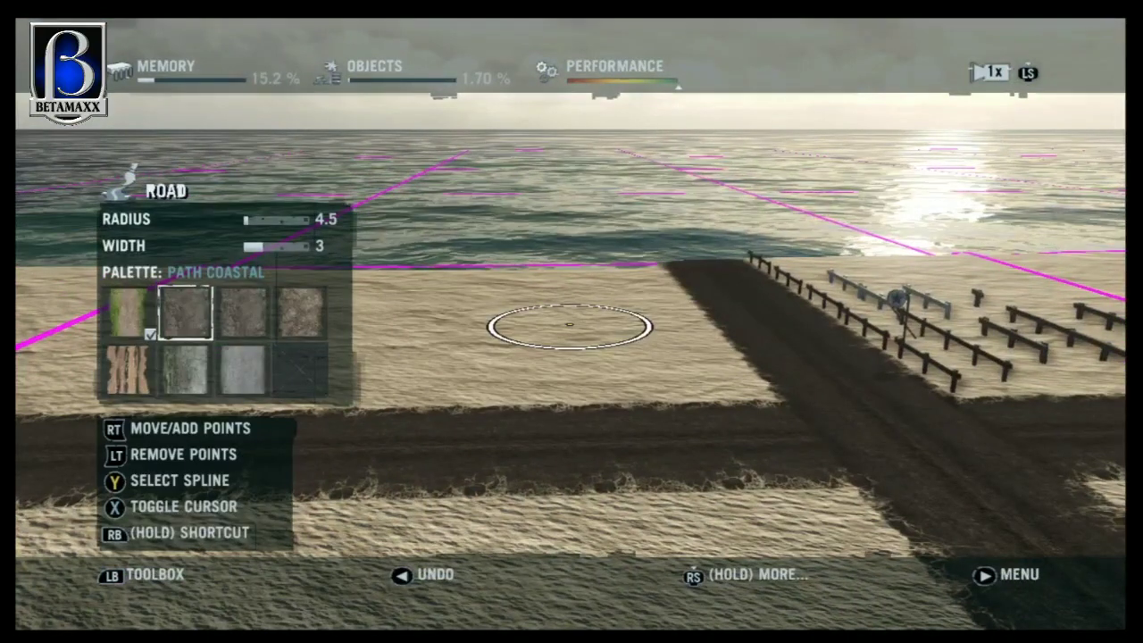
key(Return)
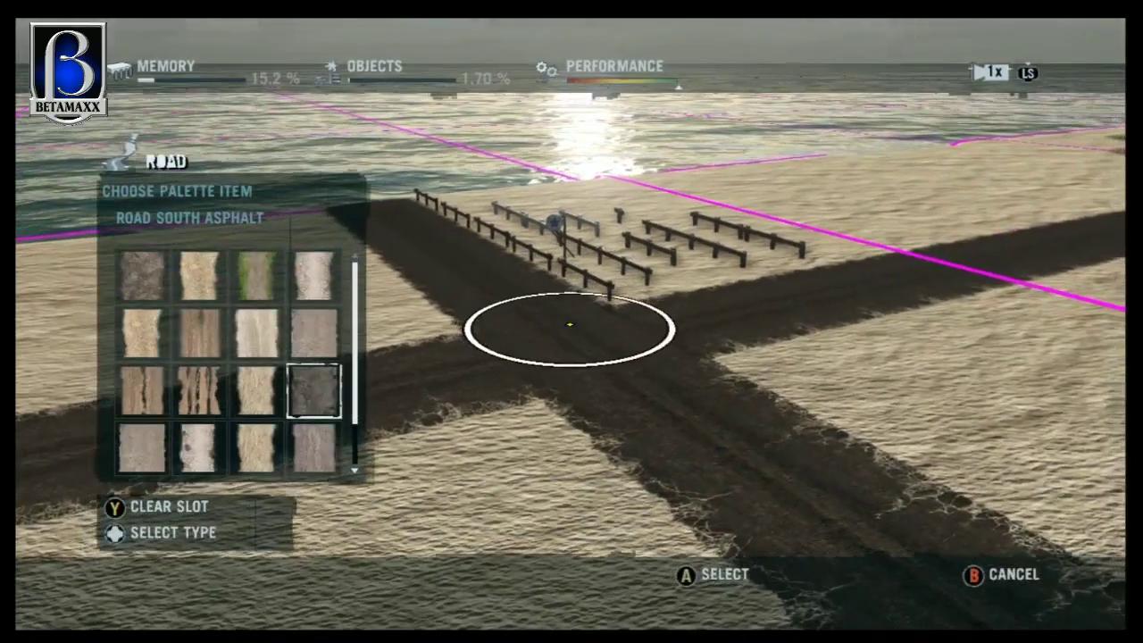
key(Return)
key(Left)
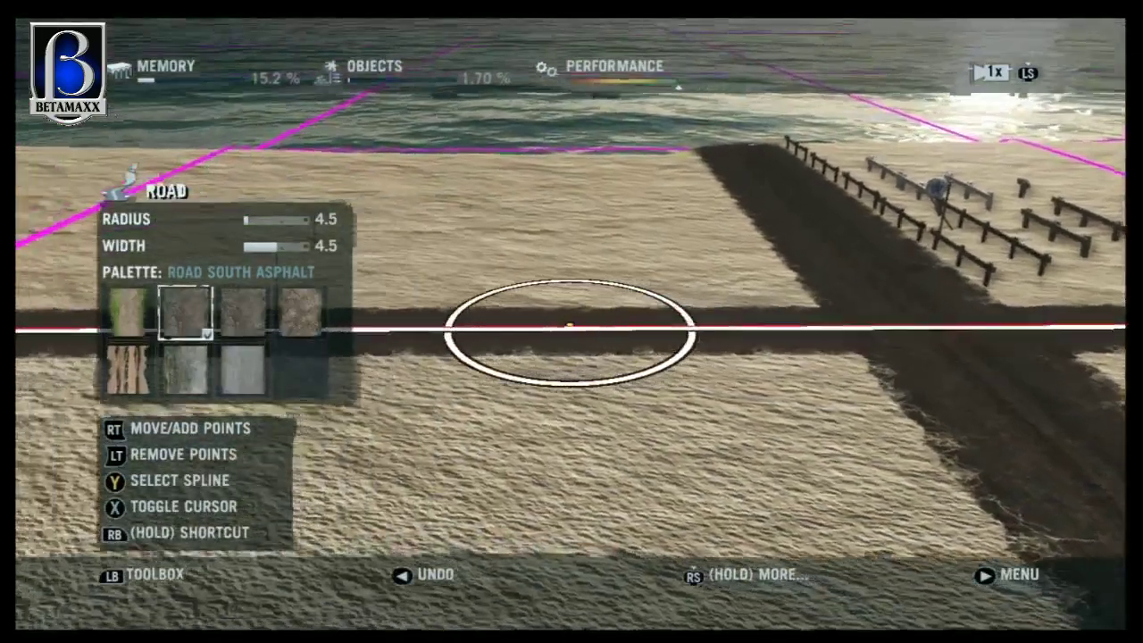
Add a point to the straight asphalt road beside the crossing and pull it towards the shore to form a bend
click(570, 323)
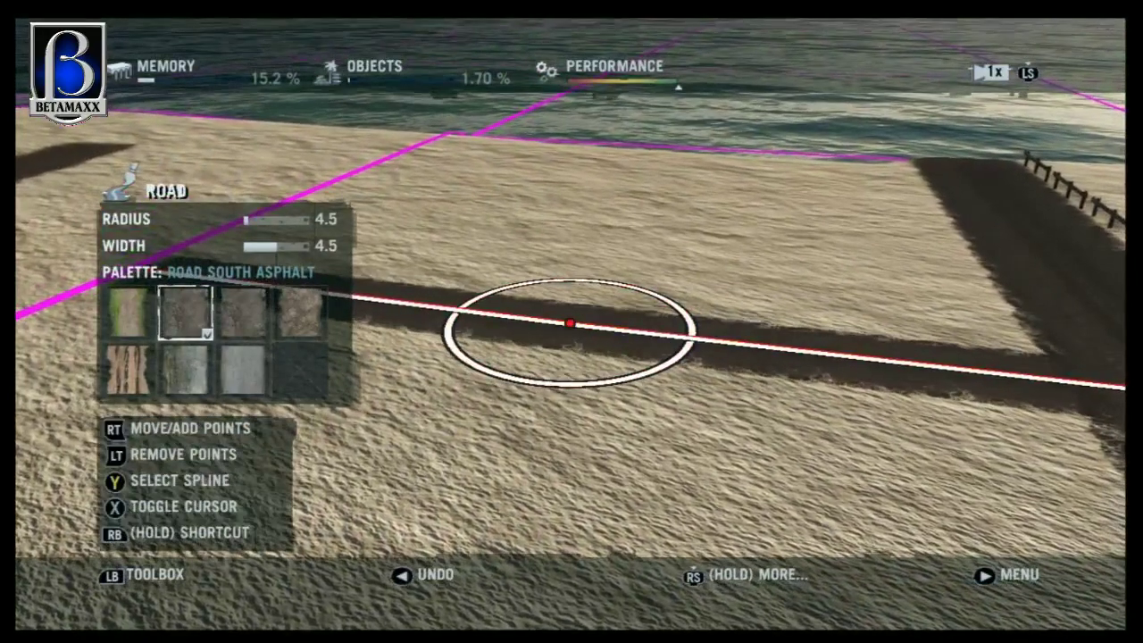
drag(570, 323, 455, 211)
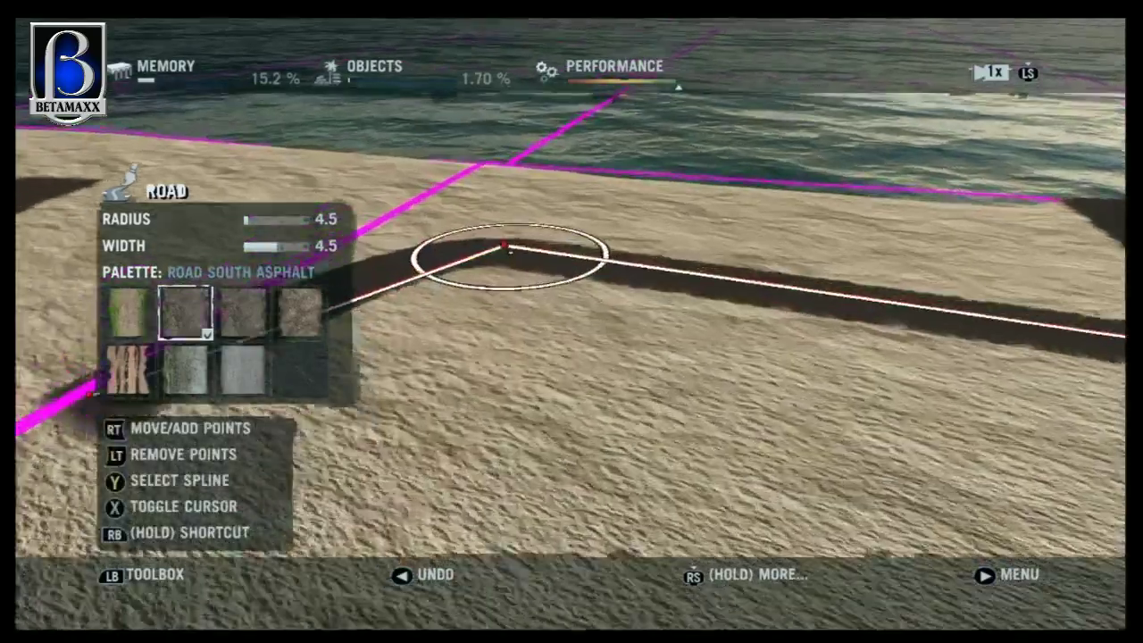
key(Right)
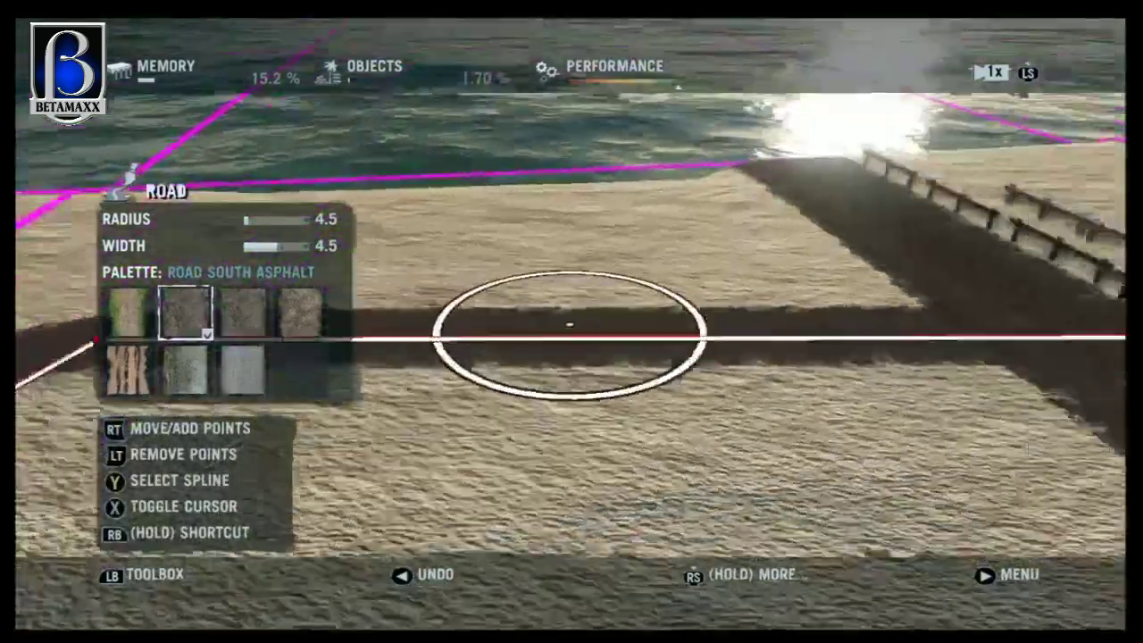
drag(566, 324, 603, 417)
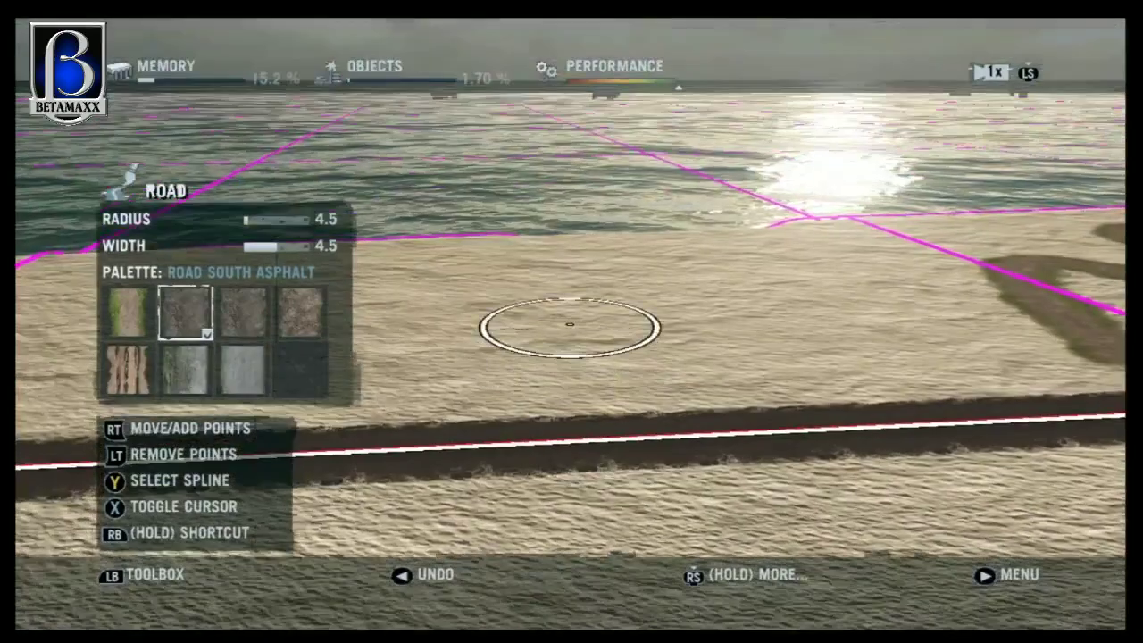
Add further points along the asphalt road and move them to shape sweeping curves and a tight turn near the shore
click(569, 326)
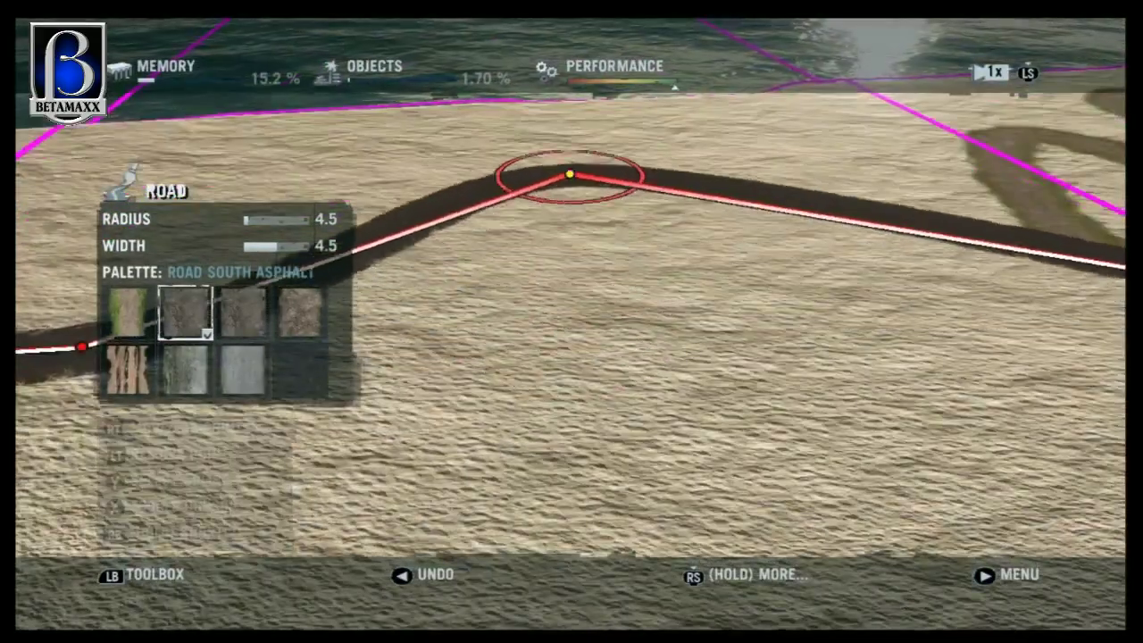
drag(570, 174, 569, 148)
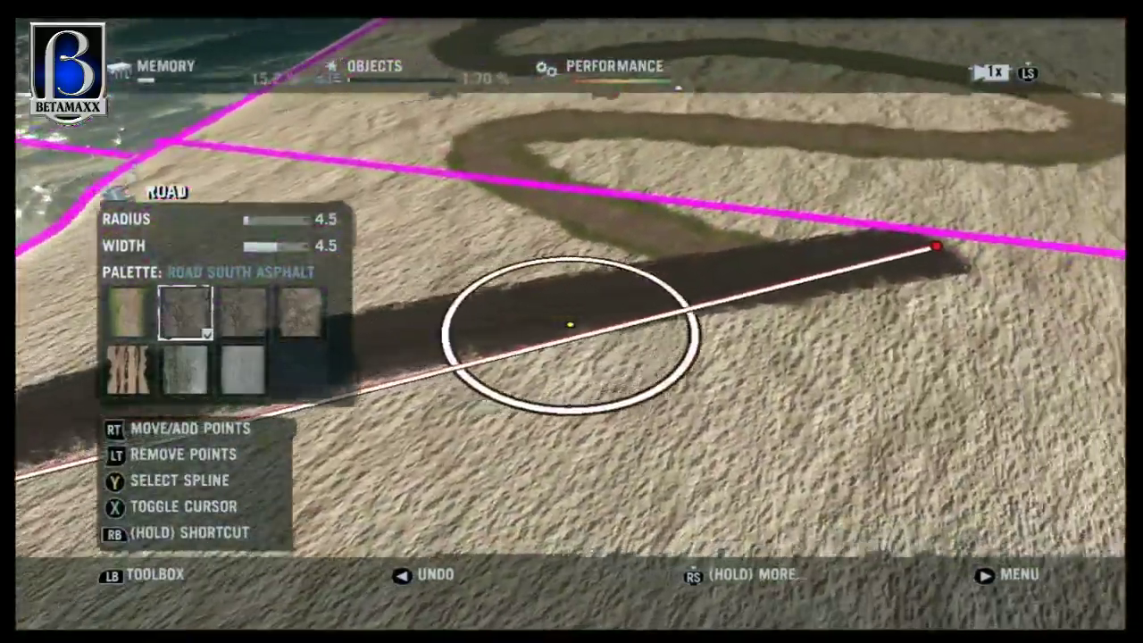
drag(570, 326, 623, 344)
drag(789, 409, 449, 326)
drag(293, 329, 639, 327)
drag(819, 334, 735, 324)
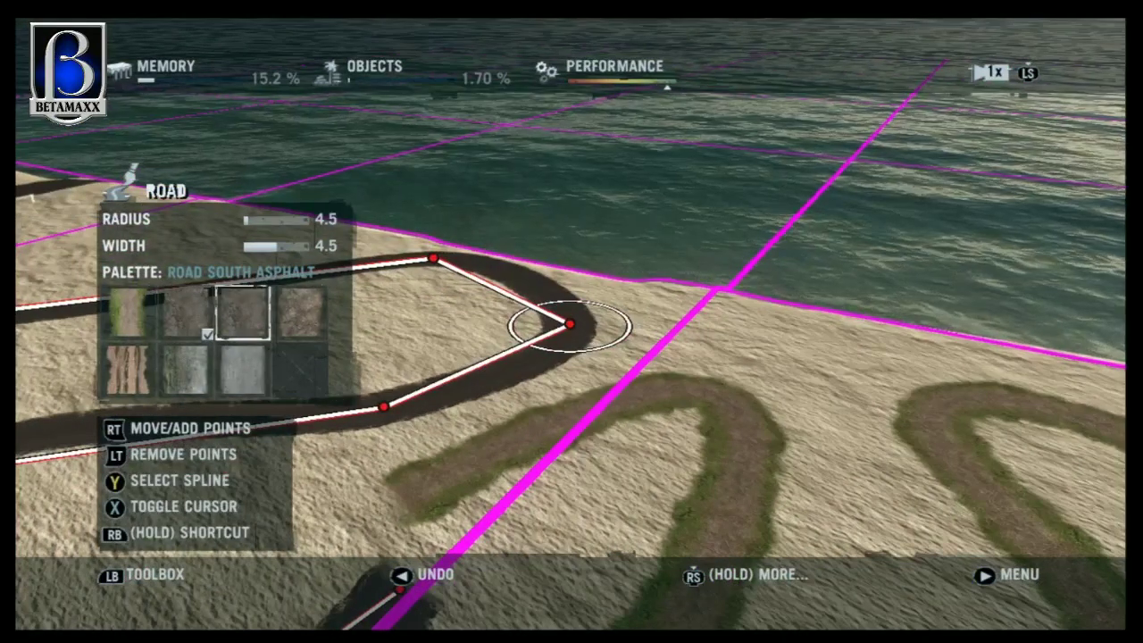
Increase the Road tool's radius to 22 over the tight asphalt turn near the shore
key(Up)
key(Left)
key(Up)
key(Right)
key(Right)
key(Right)
key(Right)
key(Right)
key(Right)
key(Right)
key(Right)
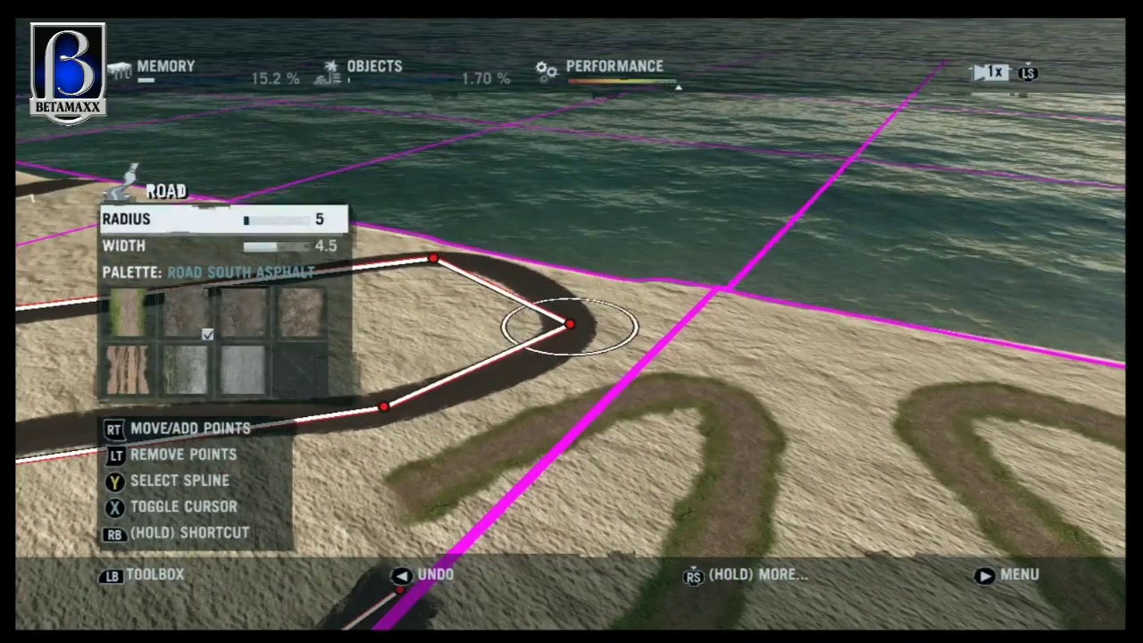
key(Right)
key(Right)
key(Right)
key(Right)
key(Right)
key(Right)
key(Right)
key(Right)
key(Right)
key(Right)
key(Right)
key(Right)
key(Right)
key(Right)
key(Right)
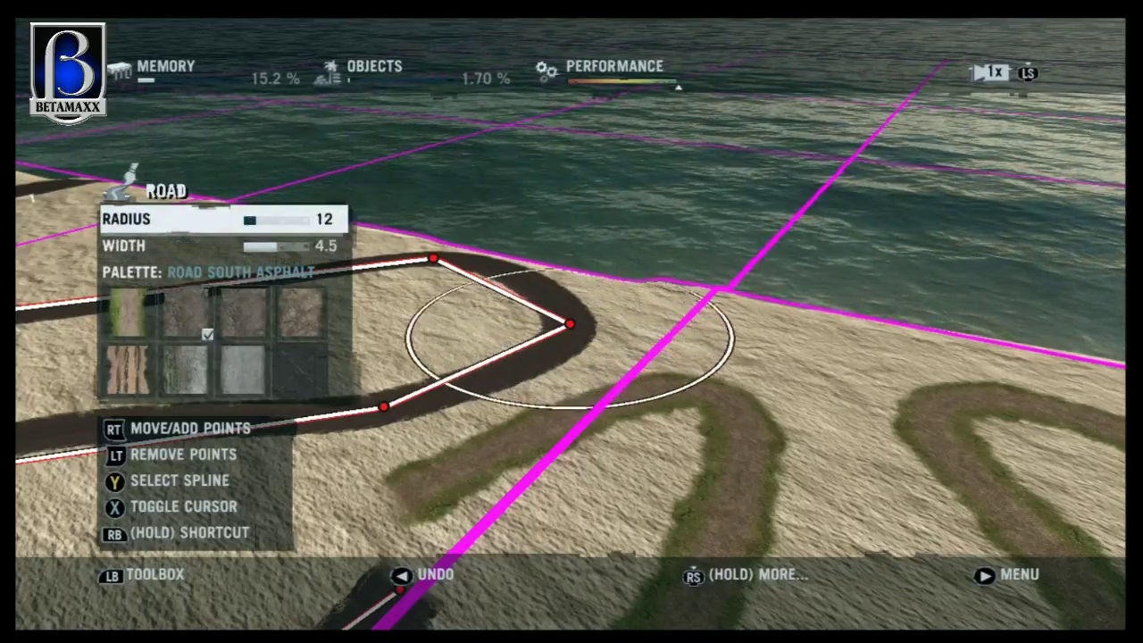
key(Right)
key(Right)
key(Right)
key(Right)
key(Right)
key(Right)
key(Right)
key(Right)
key(Right)
key(Right)
key(Right)
key(Right)
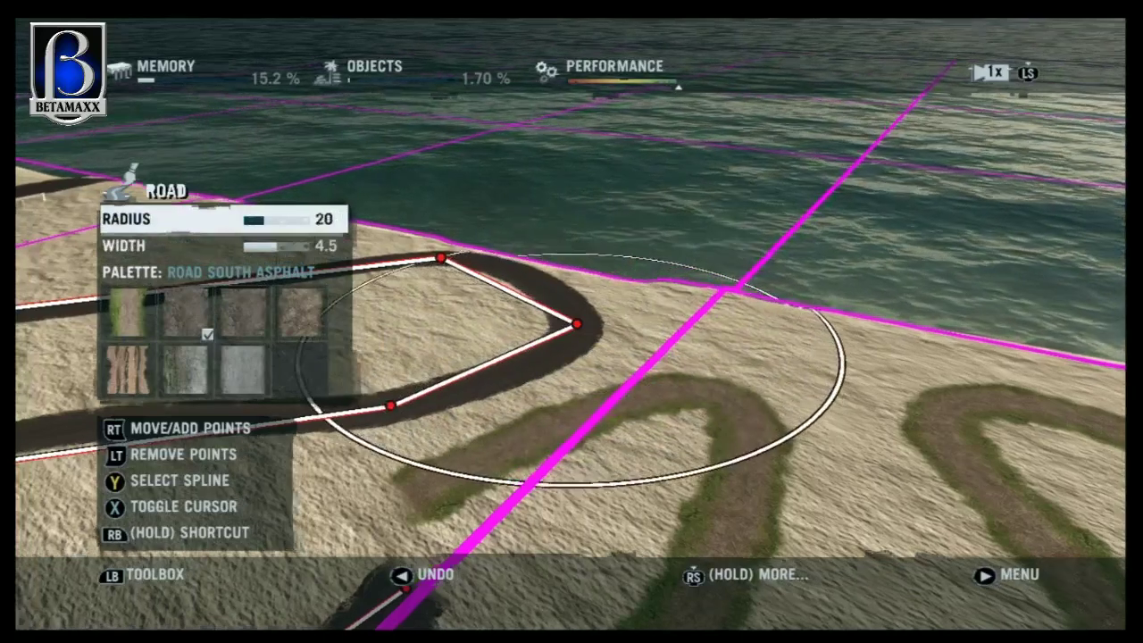
drag(568, 324, 530, 322)
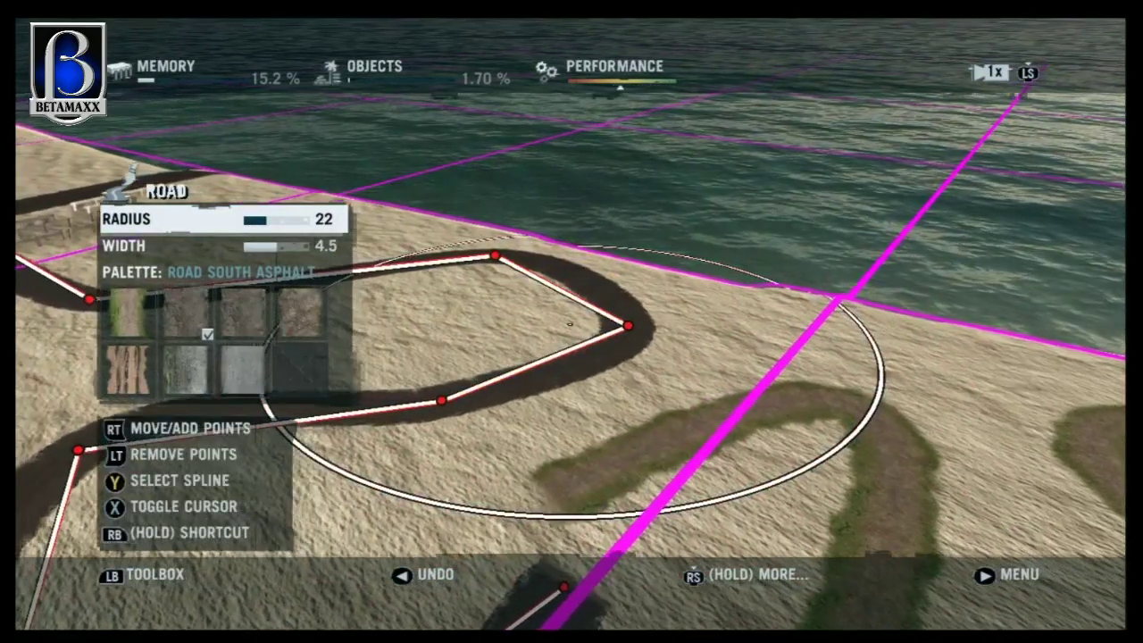